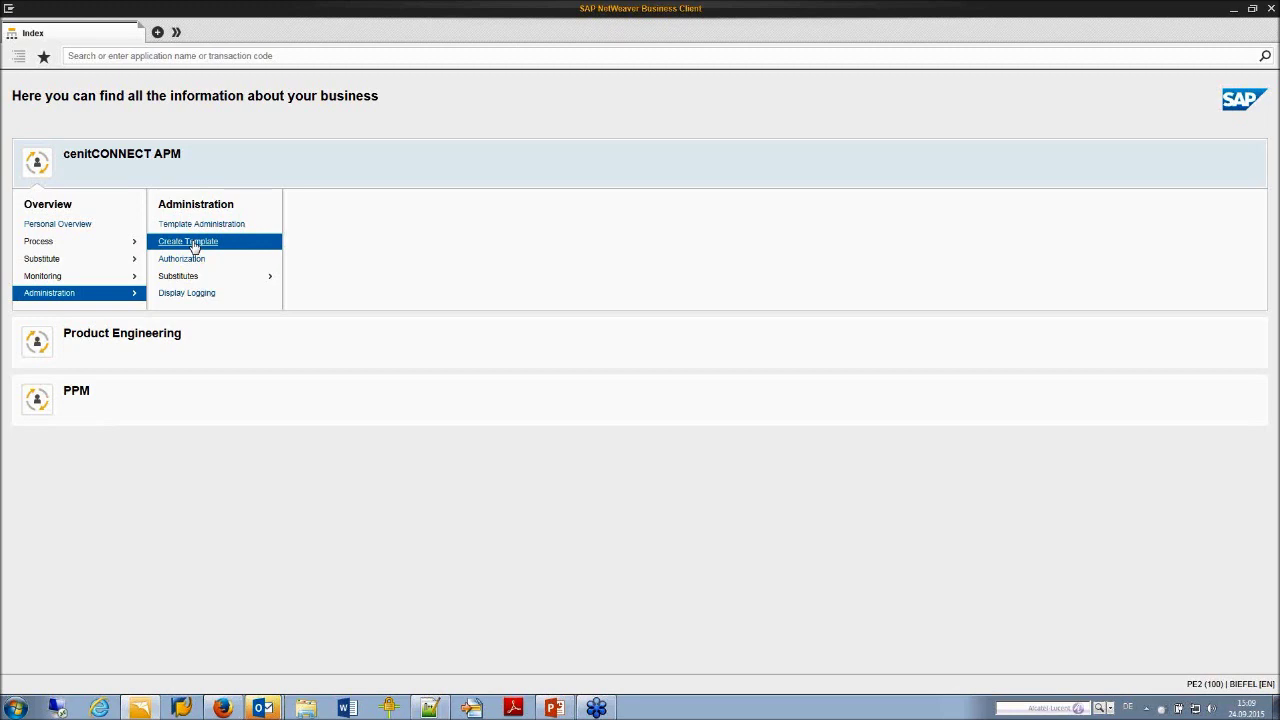
Start a new template for the ECM use case and name it "webinar APM 24.09 template".
{"action": "left_click", "coordinate": [194, 243]}
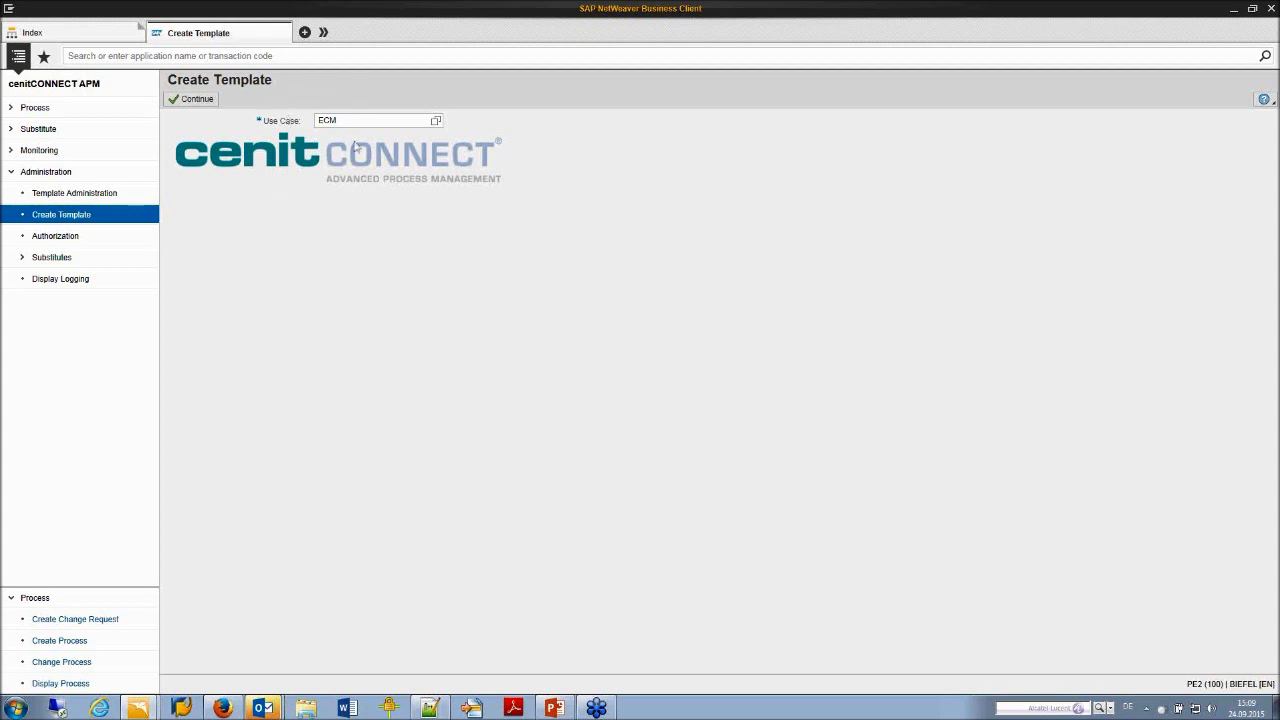
{"action": "left_click", "coordinate": [196, 100]}
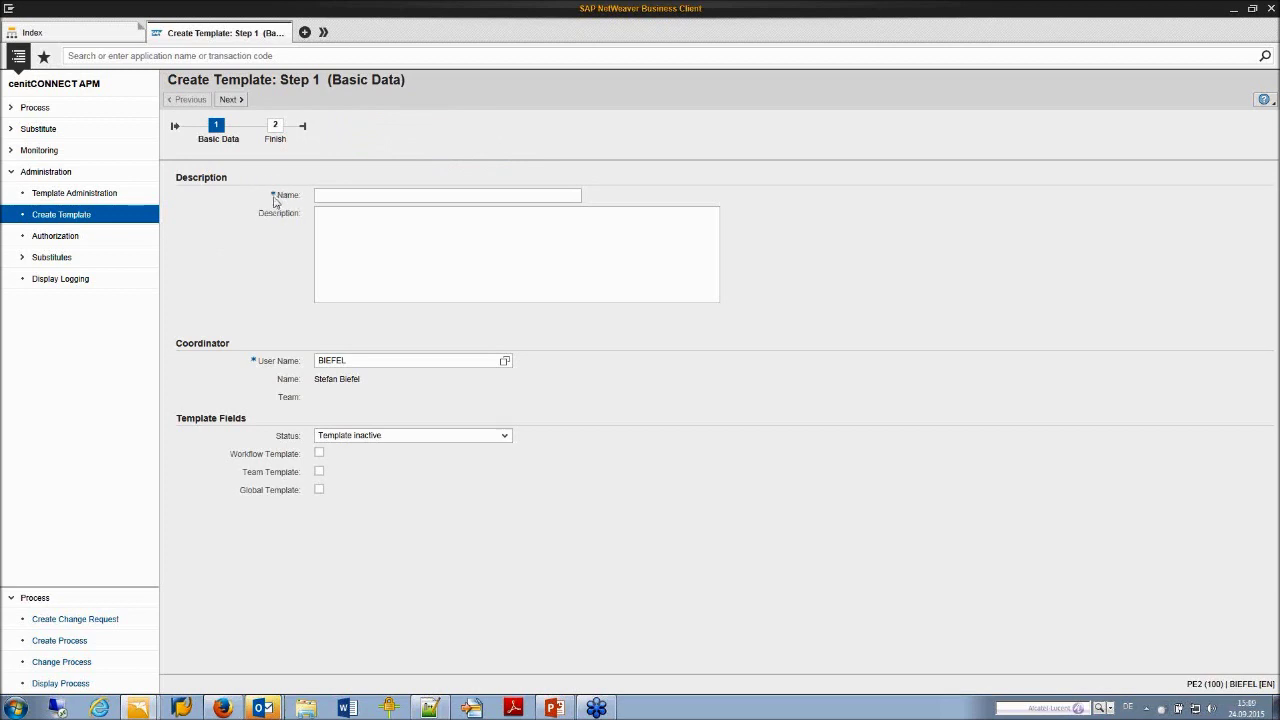
{"action": "left_click", "coordinate": [337, 196]}
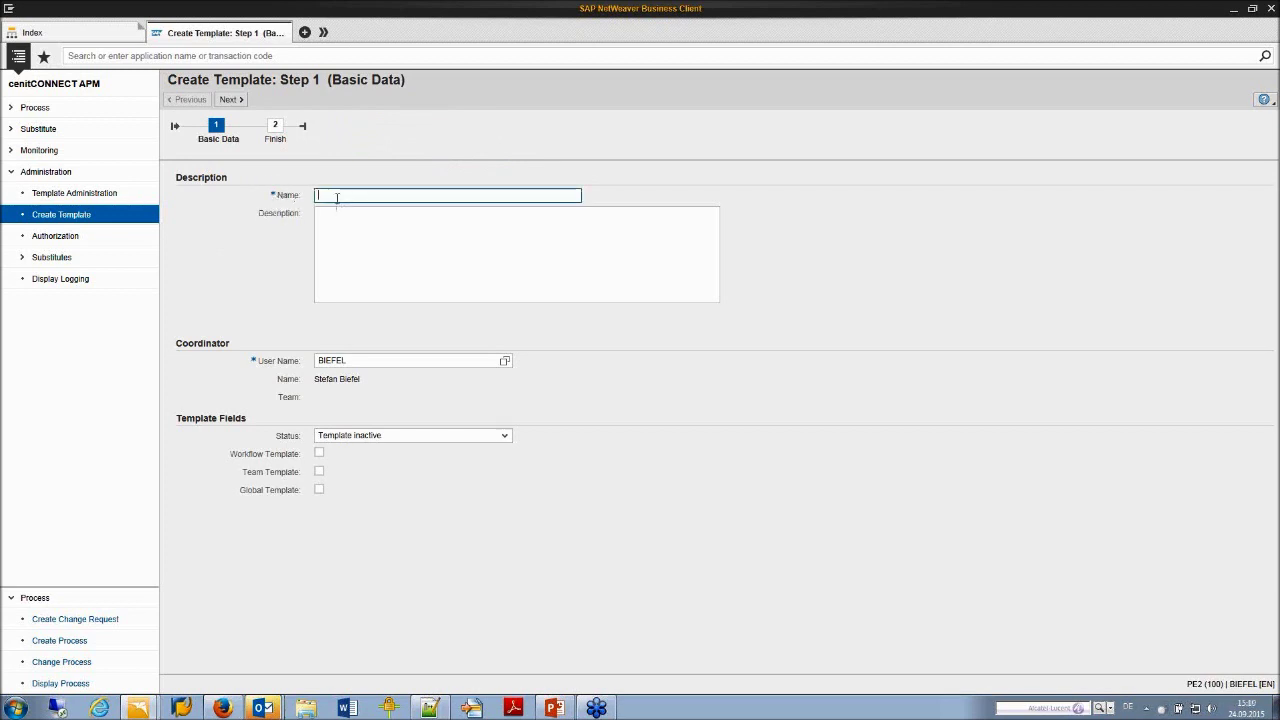
{"action": "type", "text": "web"}
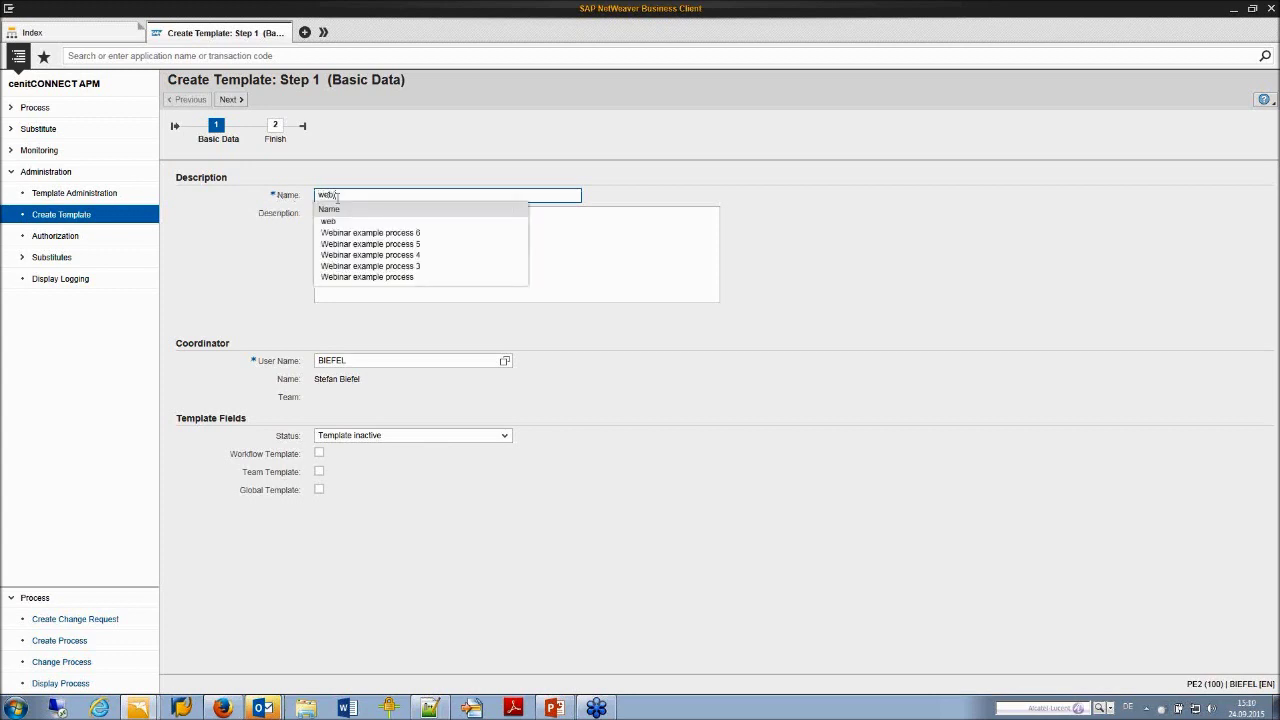
{"action": "type", "text": "inar APM"}
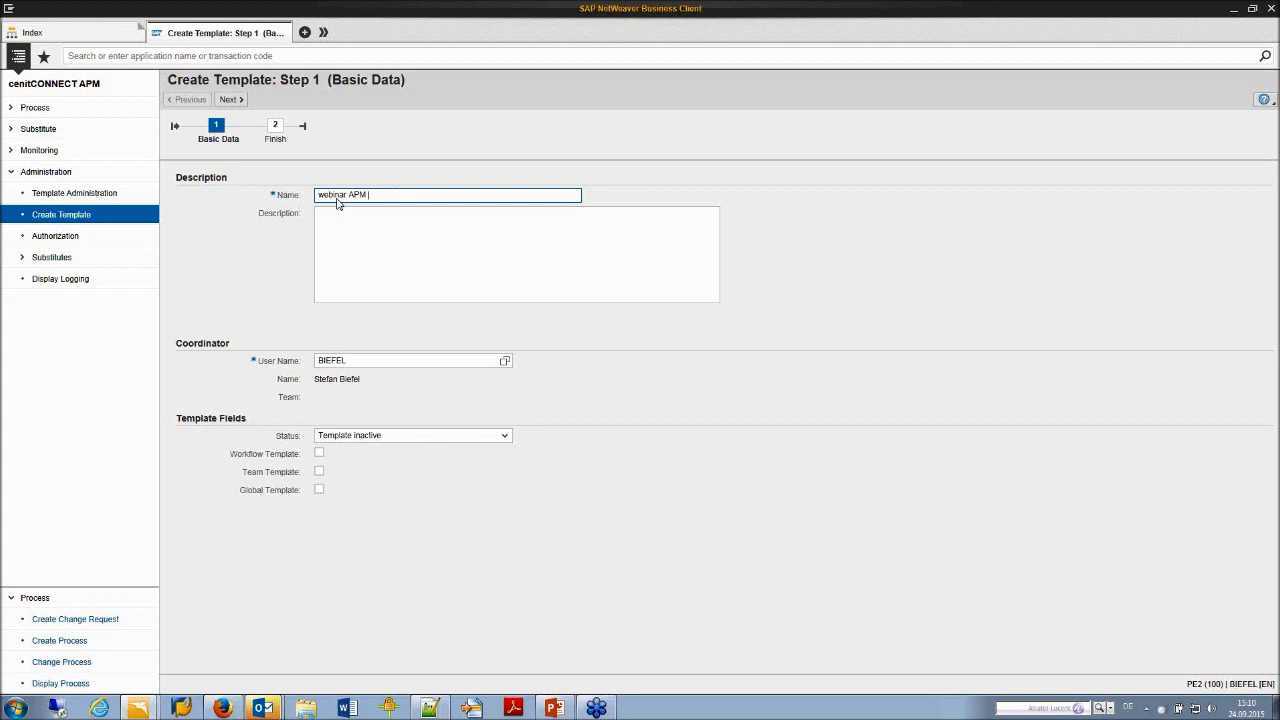
{"action": "type", "text": " 24 "}
{"action": "type", "text": "39"}
{"action": "type", "text": " template"}
Enter the template description "Template to show how easy it is to create one".
{"action": "left_click", "coordinate": [344, 218]}
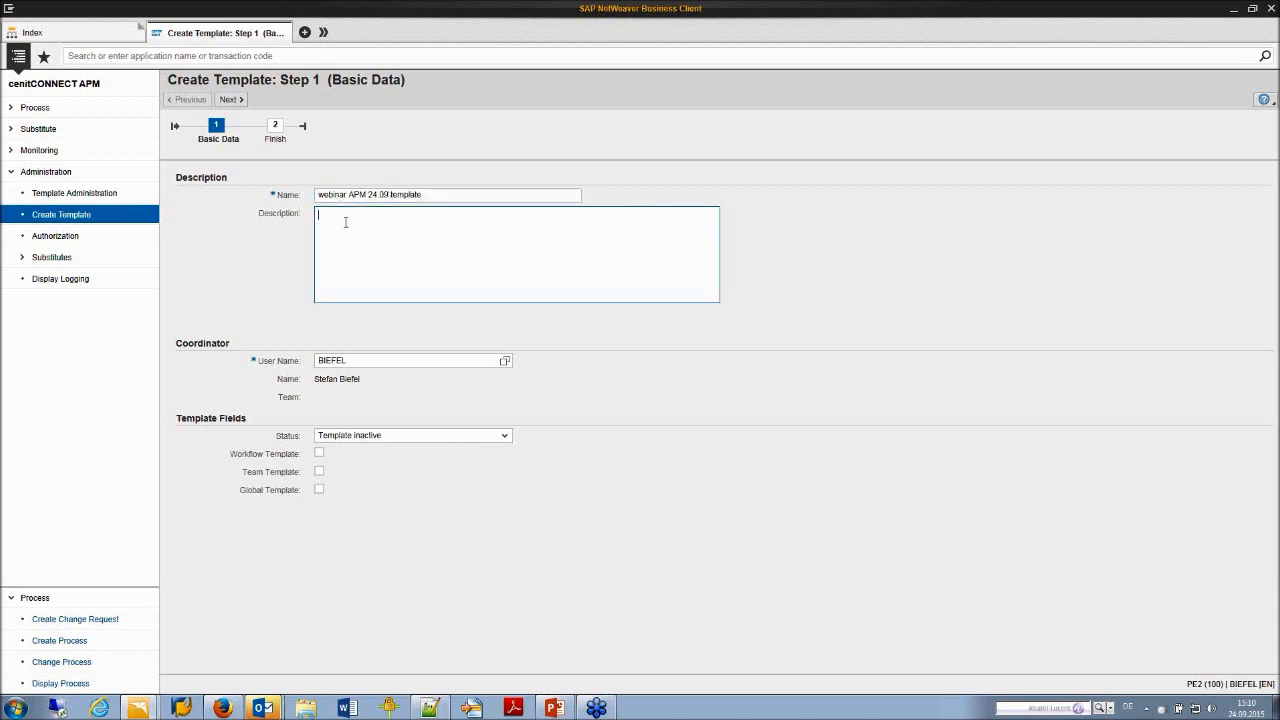
{"action": "type", "text": "Template to show how easy ("}
{"action": "type", "text": "t is to create one"}
Set the status to Template active, mark it as a Workflow Template, and finish creating the template.
{"action": "left_click", "coordinate": [388, 440]}
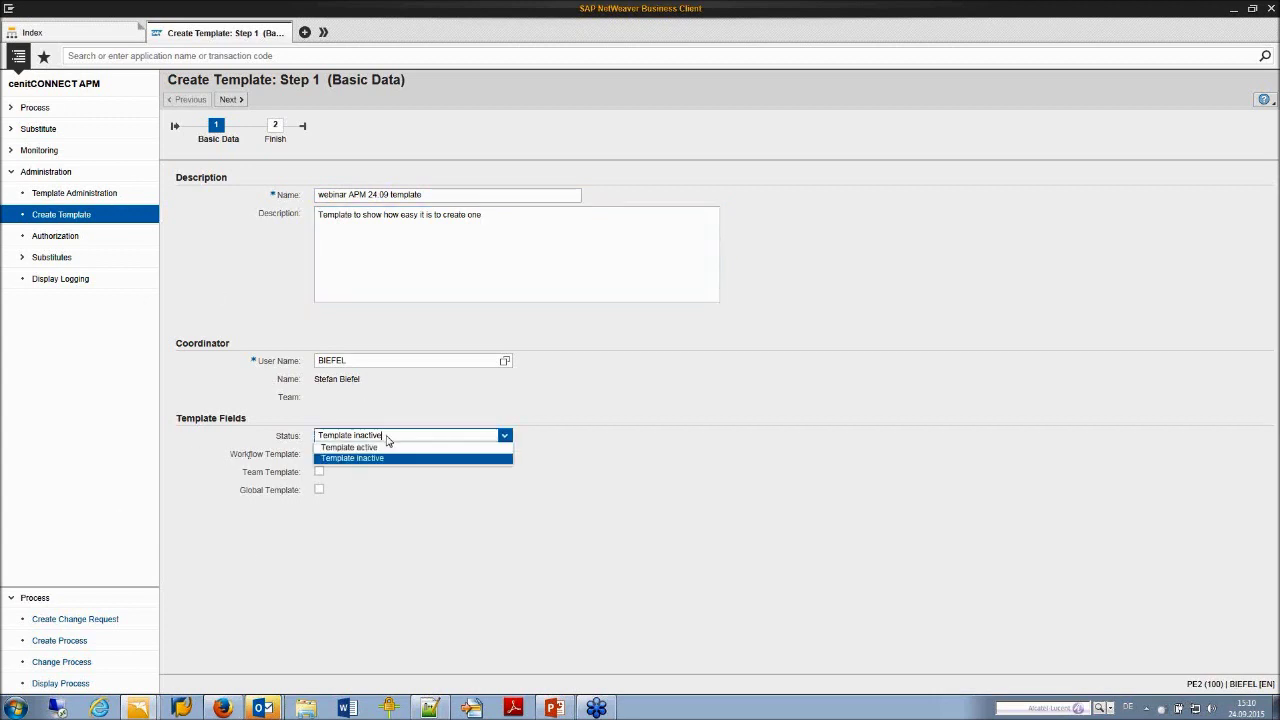
{"action": "left_click", "coordinate": [378, 452]}
{"action": "left_click", "coordinate": [319, 453]}
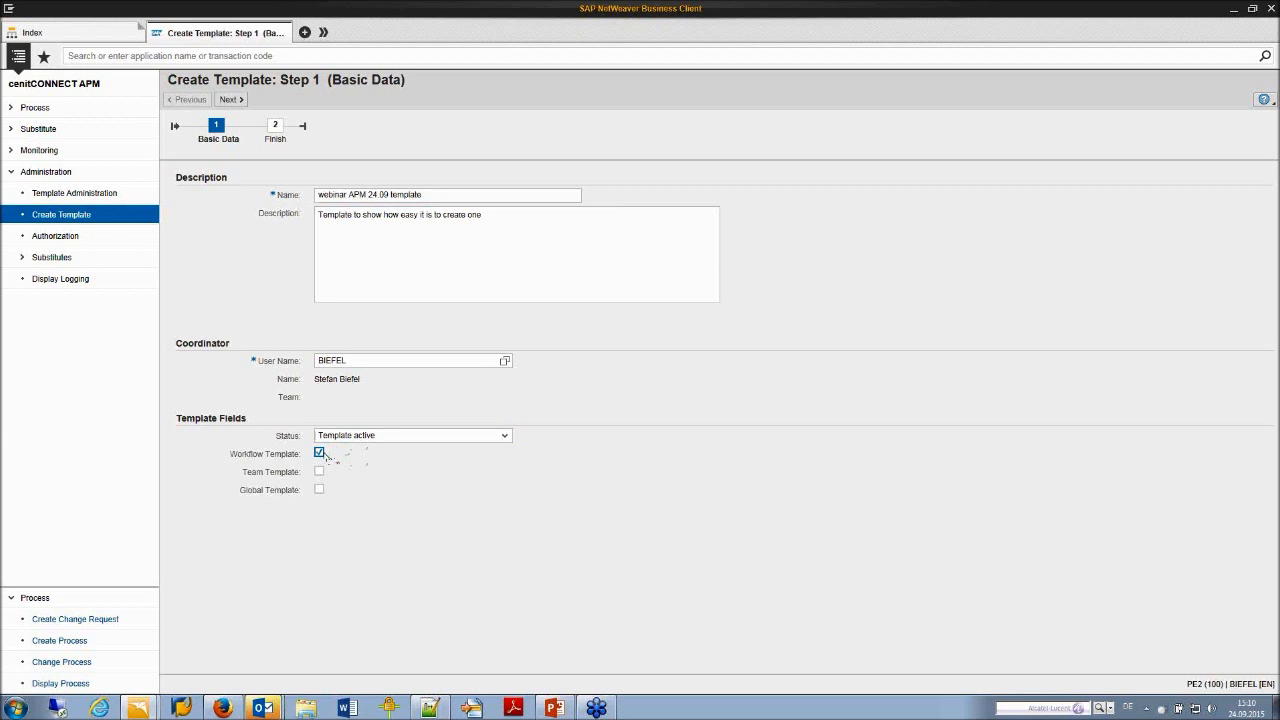
{"action": "left_click", "coordinate": [231, 100]}
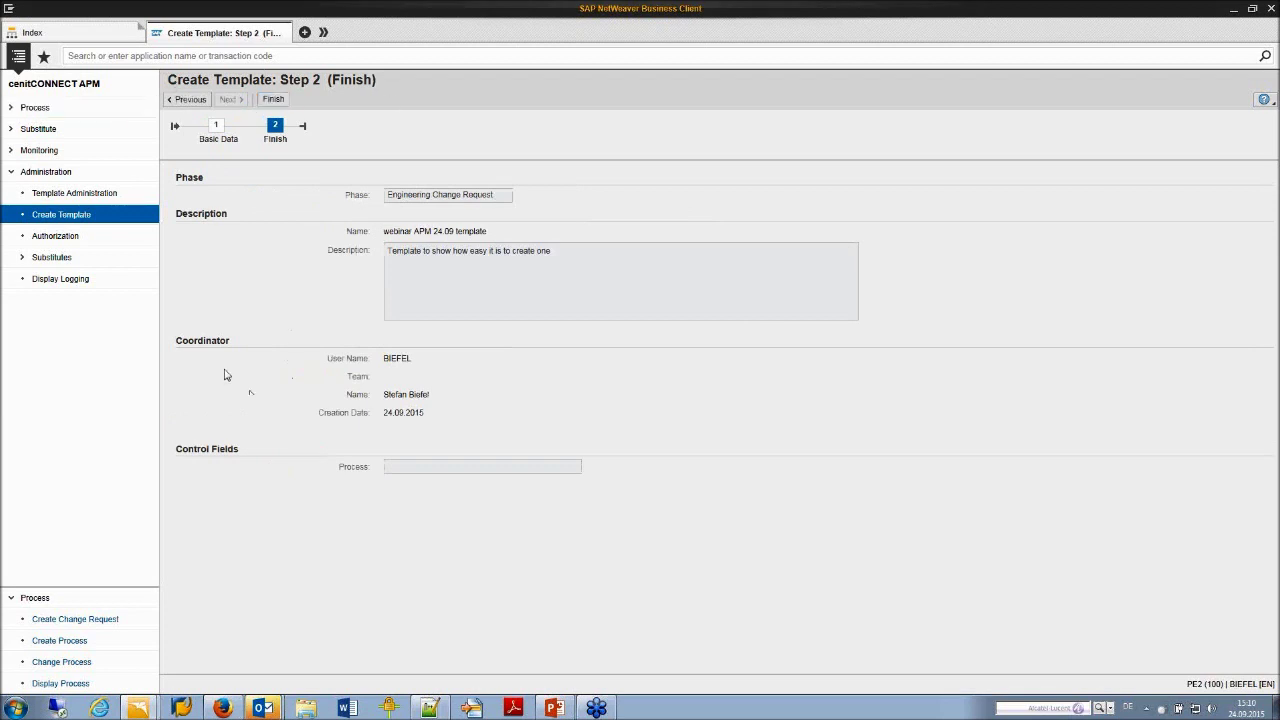
{"action": "left_click", "coordinate": [273, 99]}
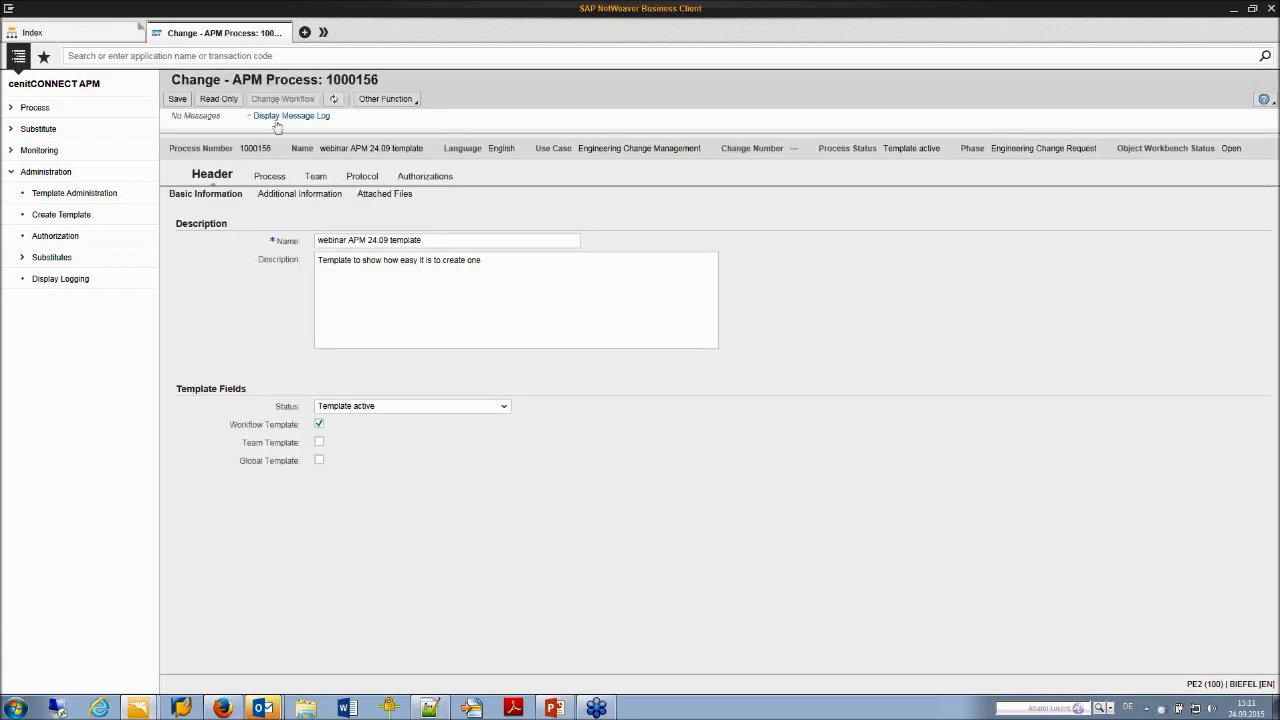
{"action": "left_click", "coordinate": [270, 176]}
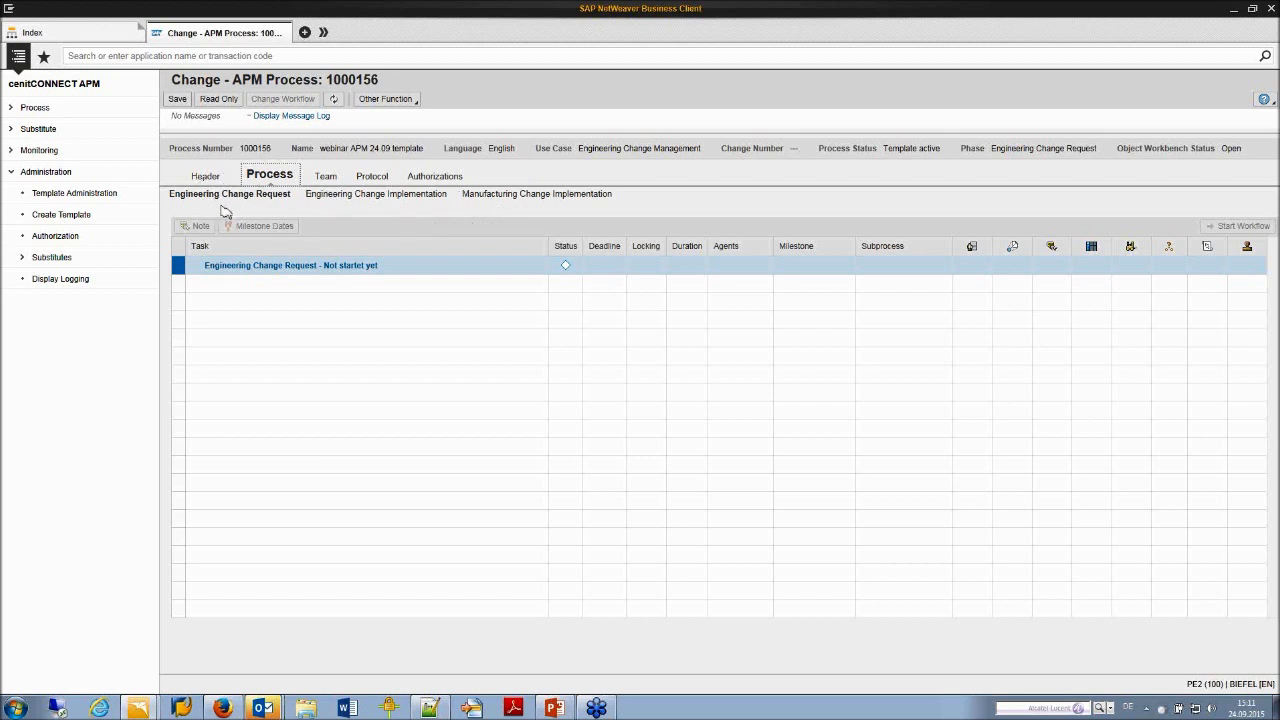
{"action": "left_click", "coordinate": [218, 99]}
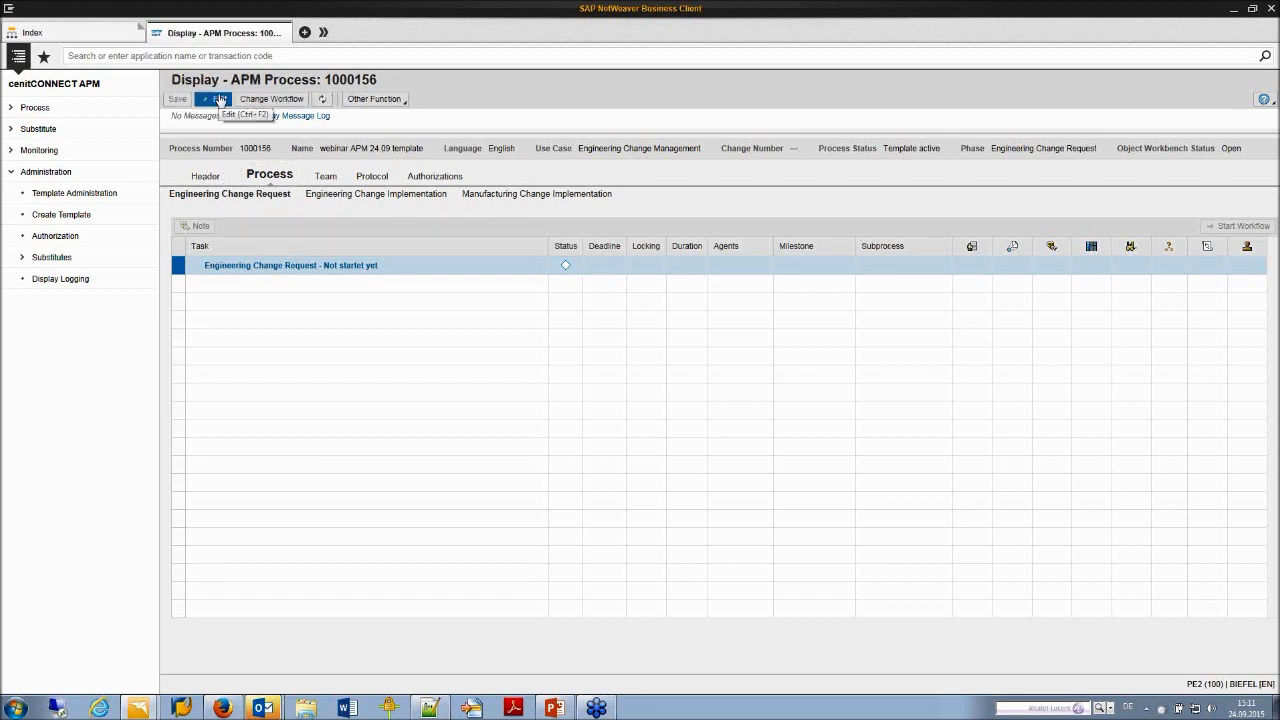
{"action": "left_click", "coordinate": [268, 101]}
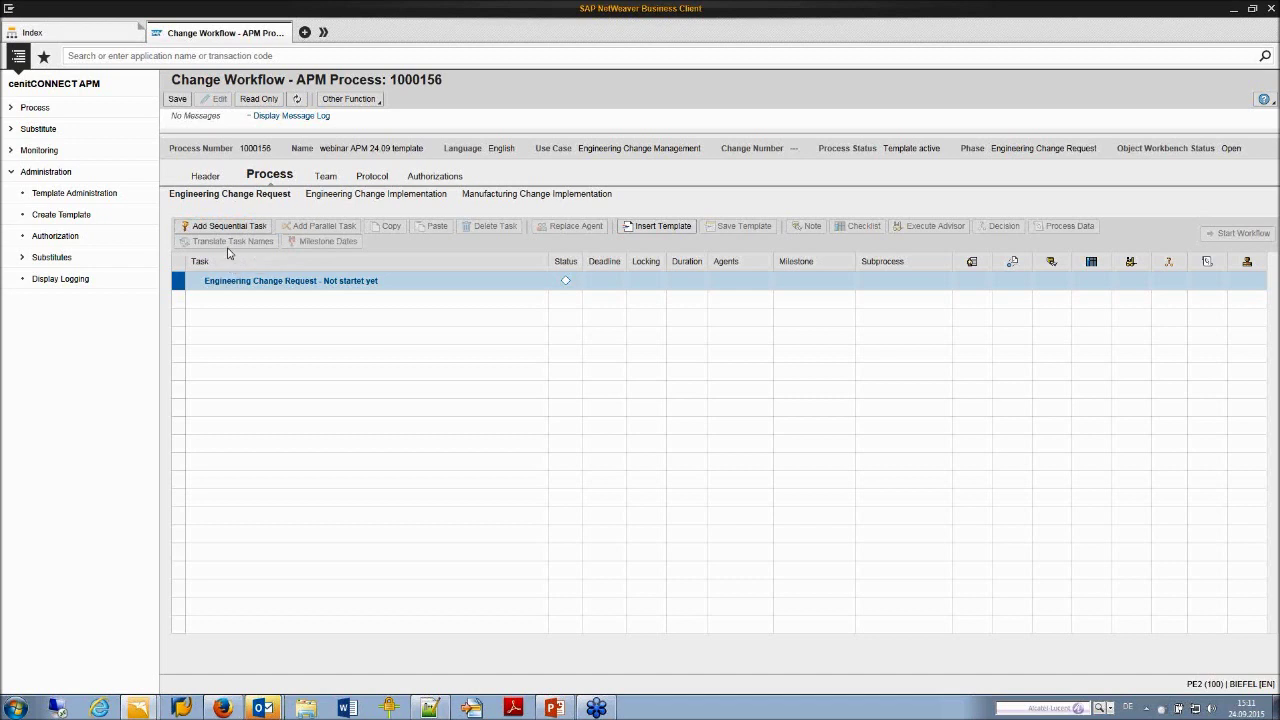
{"action": "left_click", "coordinate": [256, 99]}
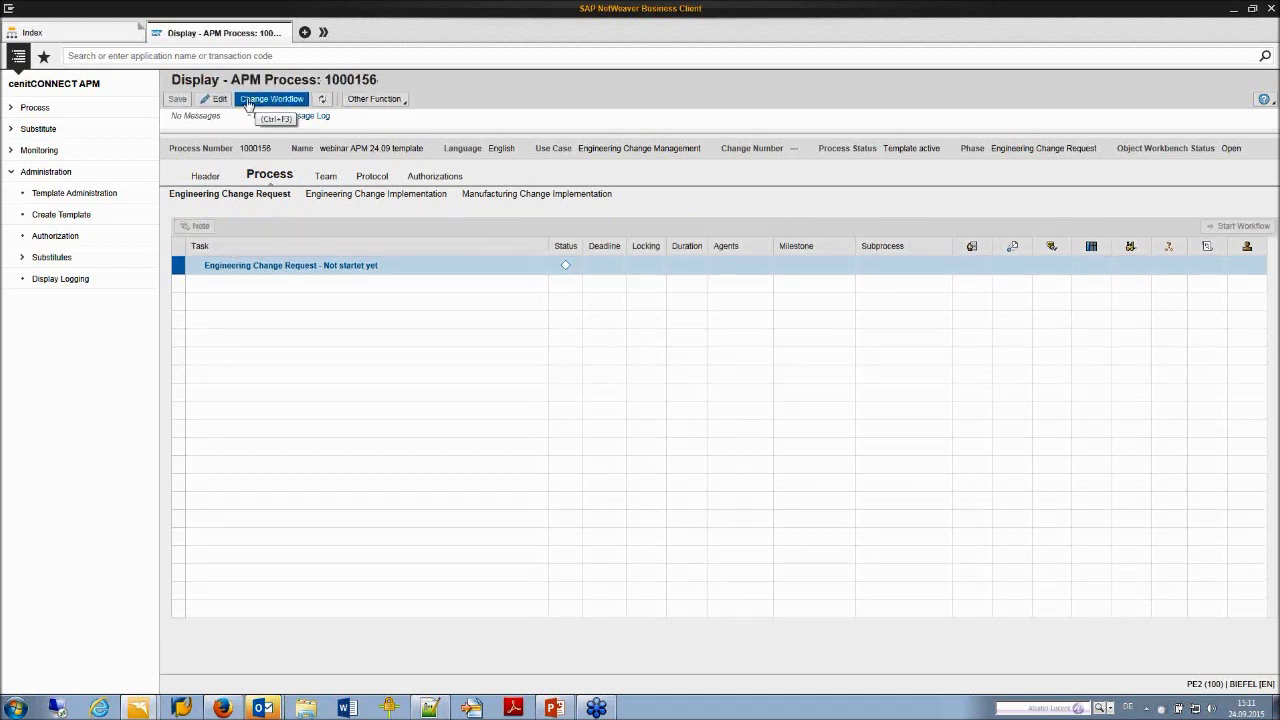
Insert the team template BASIC_TEAM_TEMPLATE_ECM with its team definition into the process teams and save.
{"action": "left_click", "coordinate": [328, 177]}
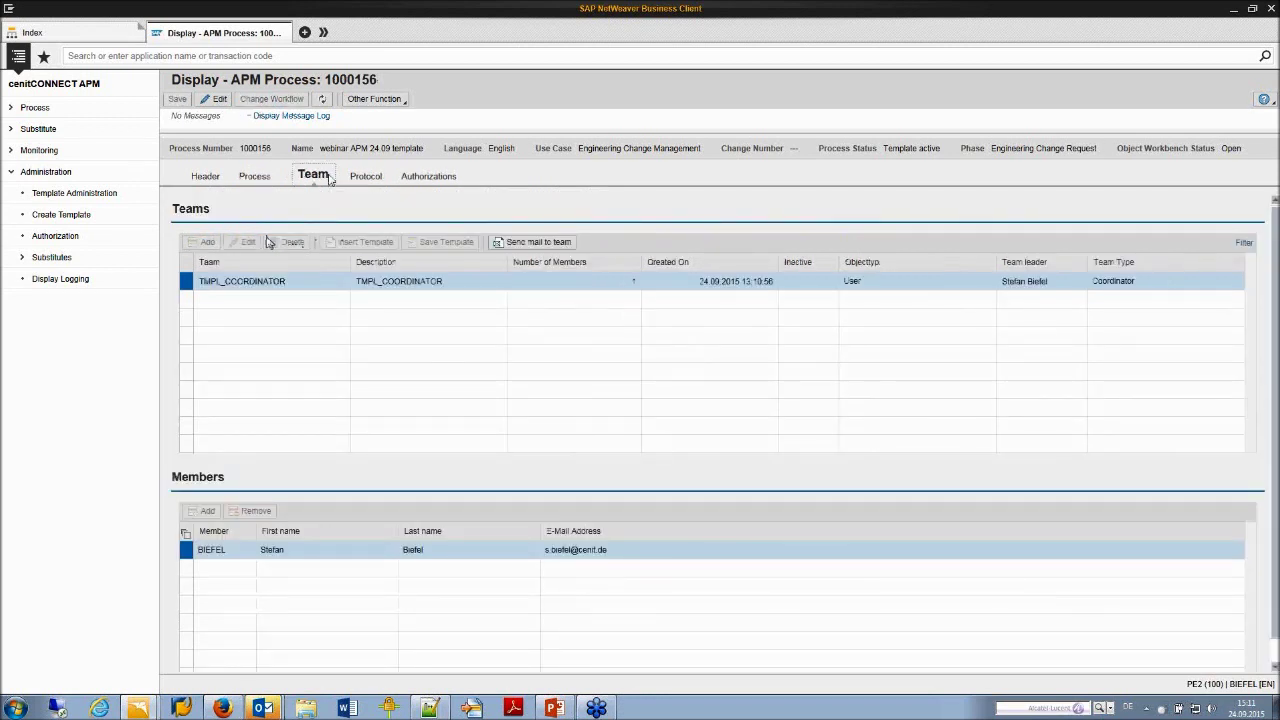
{"action": "left_click", "coordinate": [217, 100]}
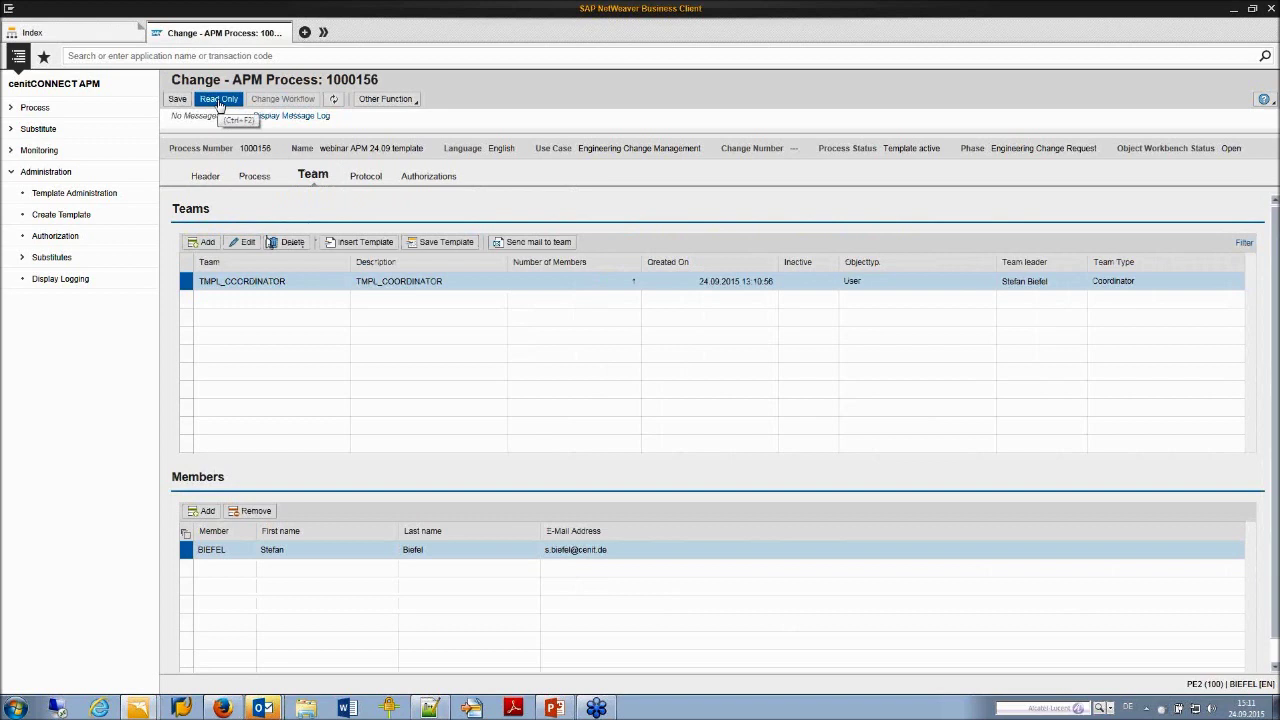
{"action": "left_click", "coordinate": [353, 244]}
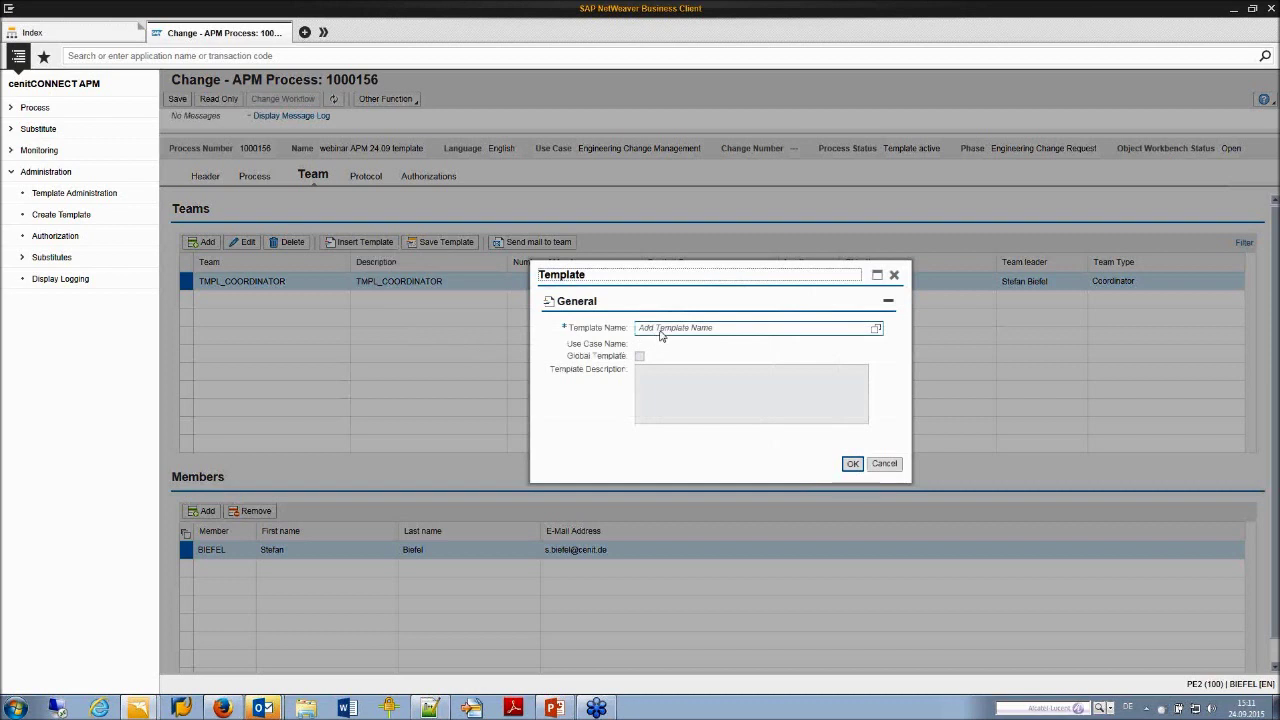
{"action": "left_click", "coordinate": [660, 329]}
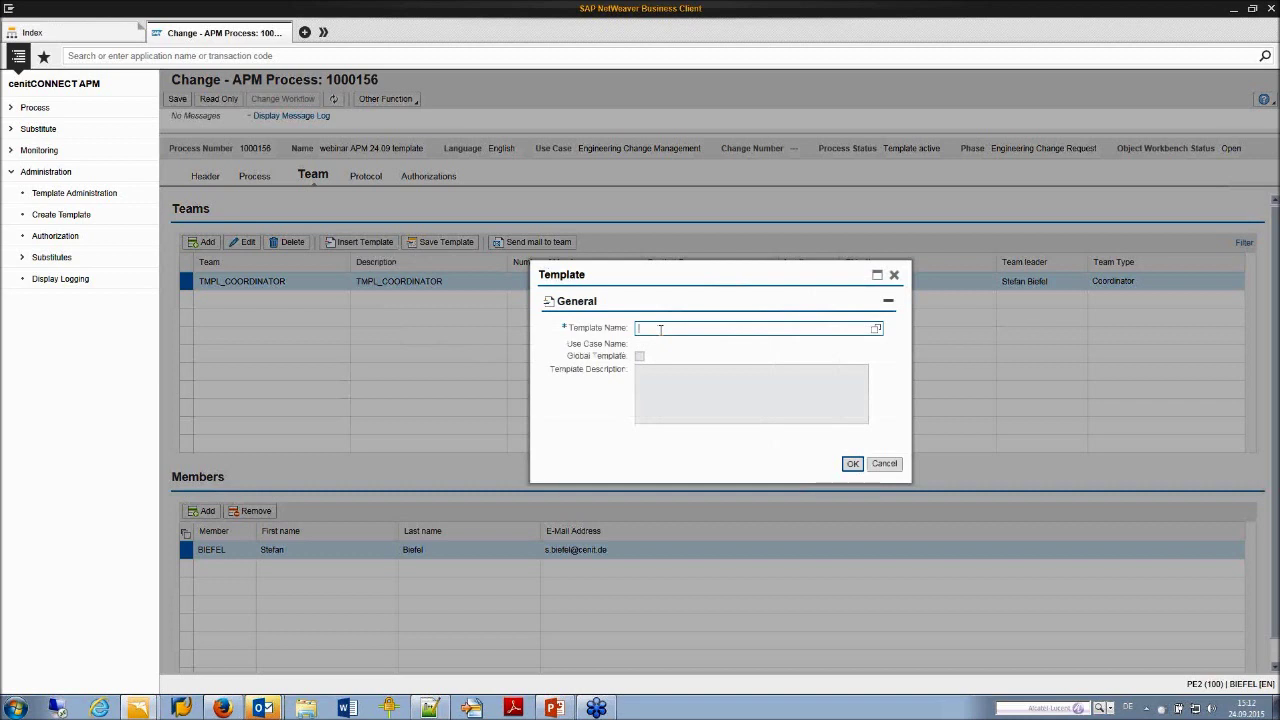
{"action": "left_click", "coordinate": [876, 330]}
{"action": "left_click", "coordinate": [556, 421]}
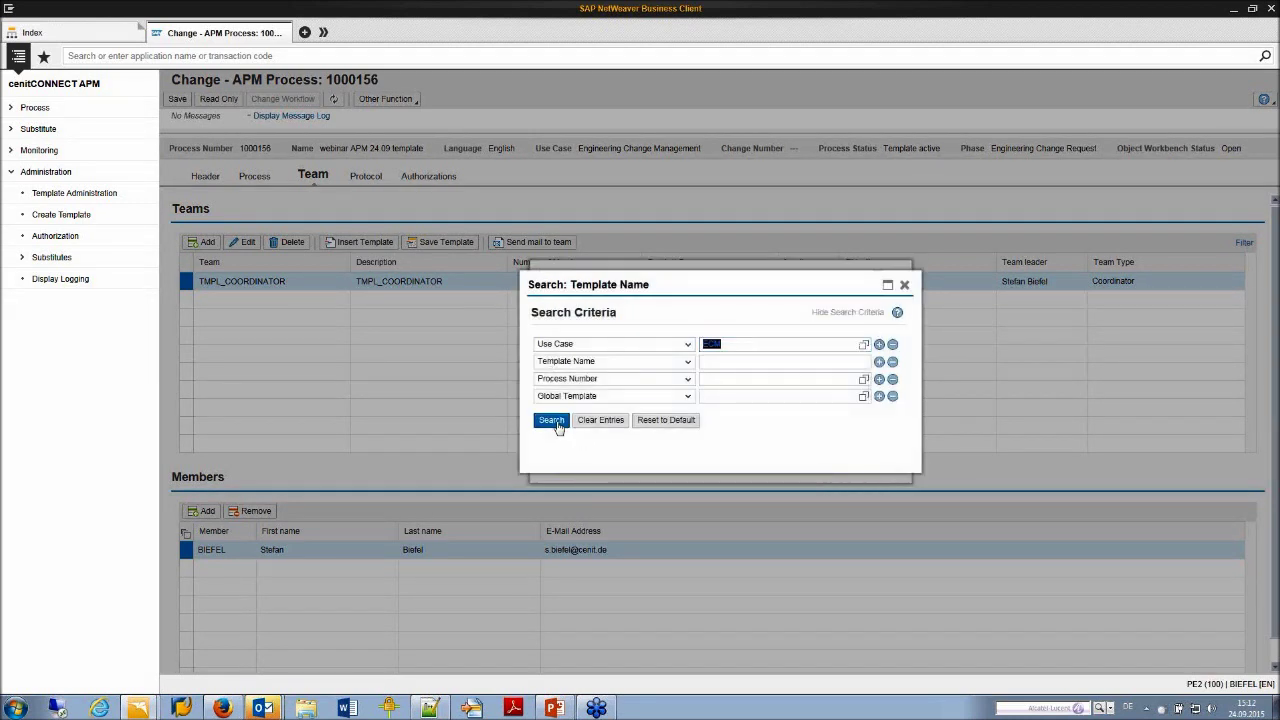
{"action": "left_click", "coordinate": [471, 458]}
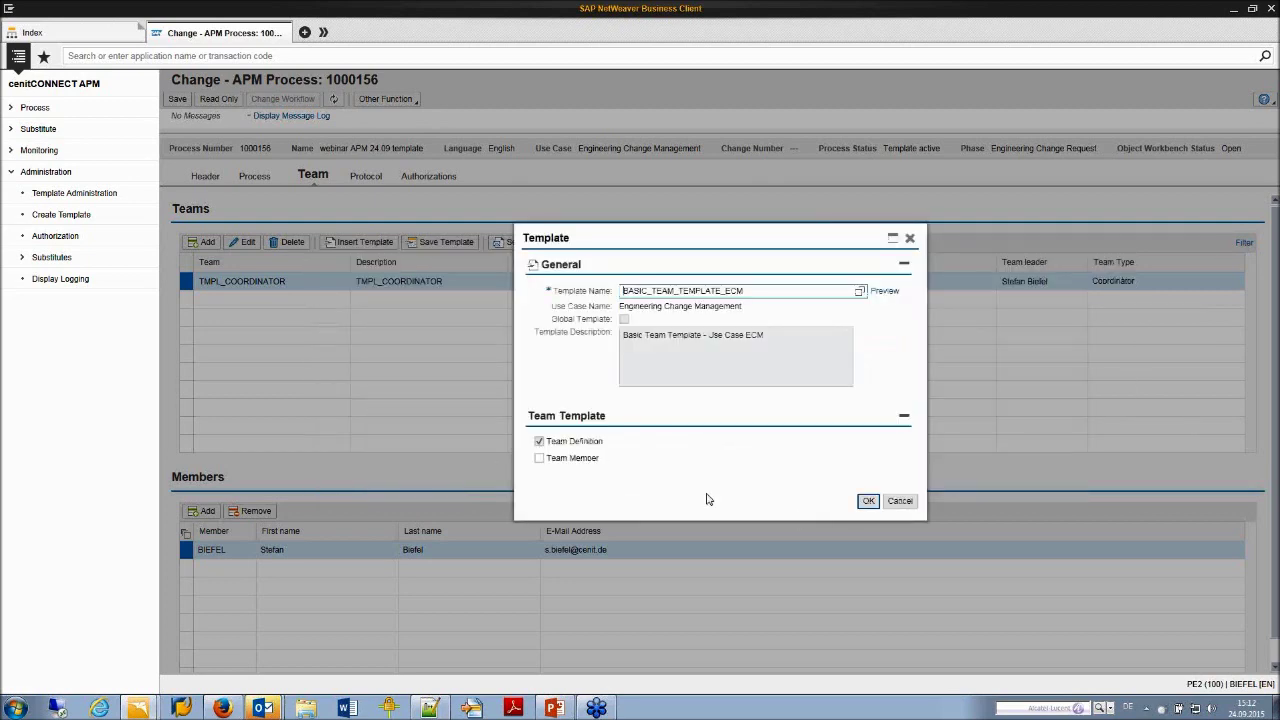
{"action": "left_click", "coordinate": [867, 502]}
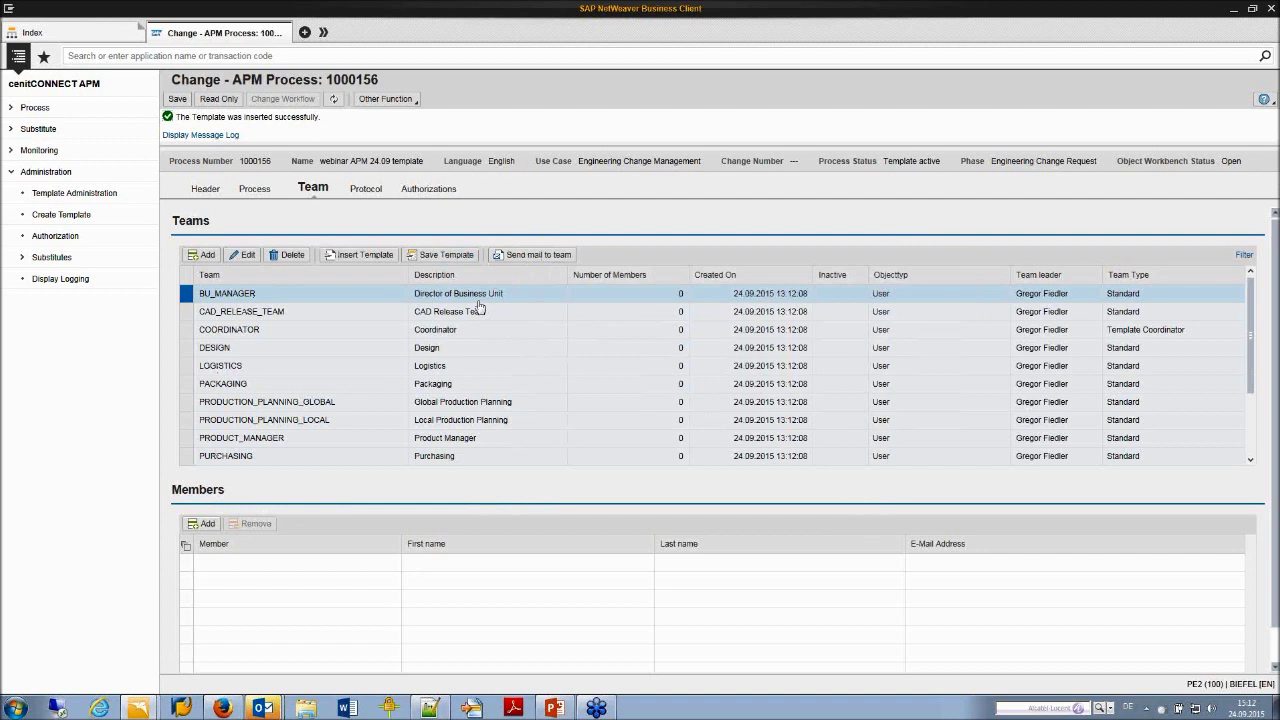
{"action": "left_click", "coordinate": [177, 99]}
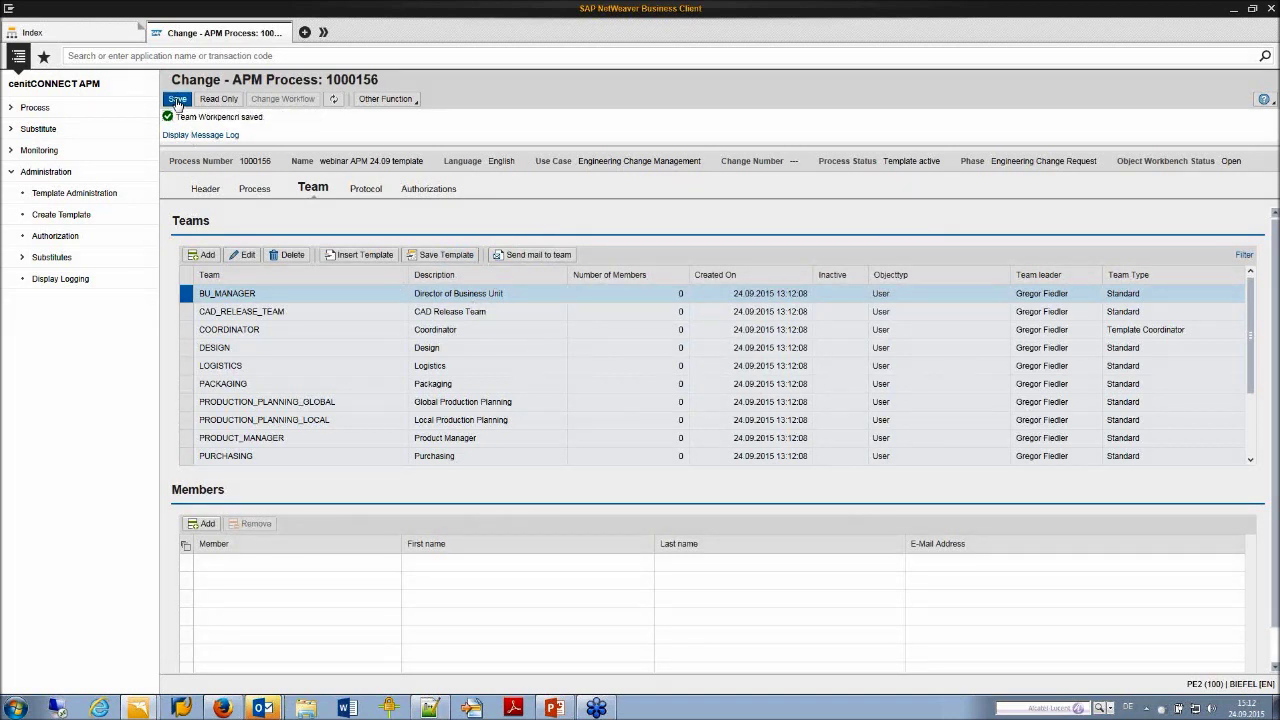
Add a sequential background task named "Start ECI phase automatically" to the Engineering Change Request phase and save the workflow.
{"action": "left_click", "coordinate": [254, 189]}
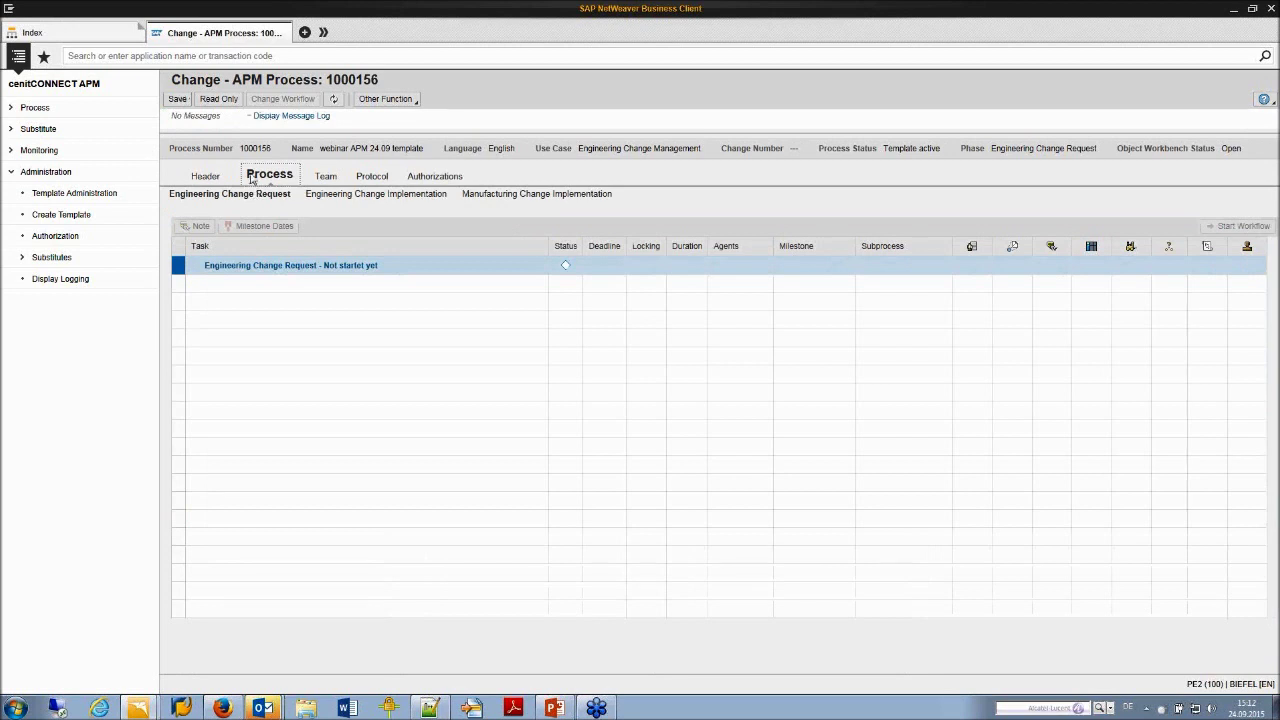
{"action": "left_click", "coordinate": [217, 100]}
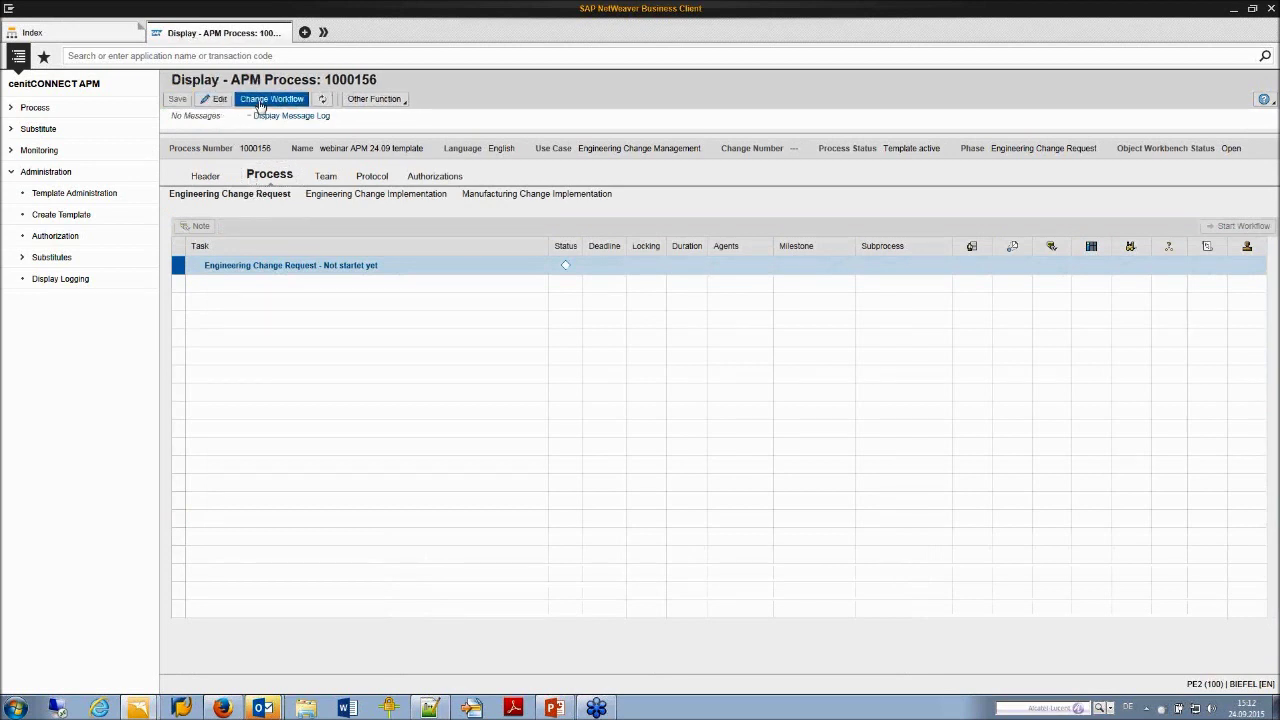
{"action": "left_click", "coordinate": [260, 102]}
{"action": "left_click", "coordinate": [226, 228]}
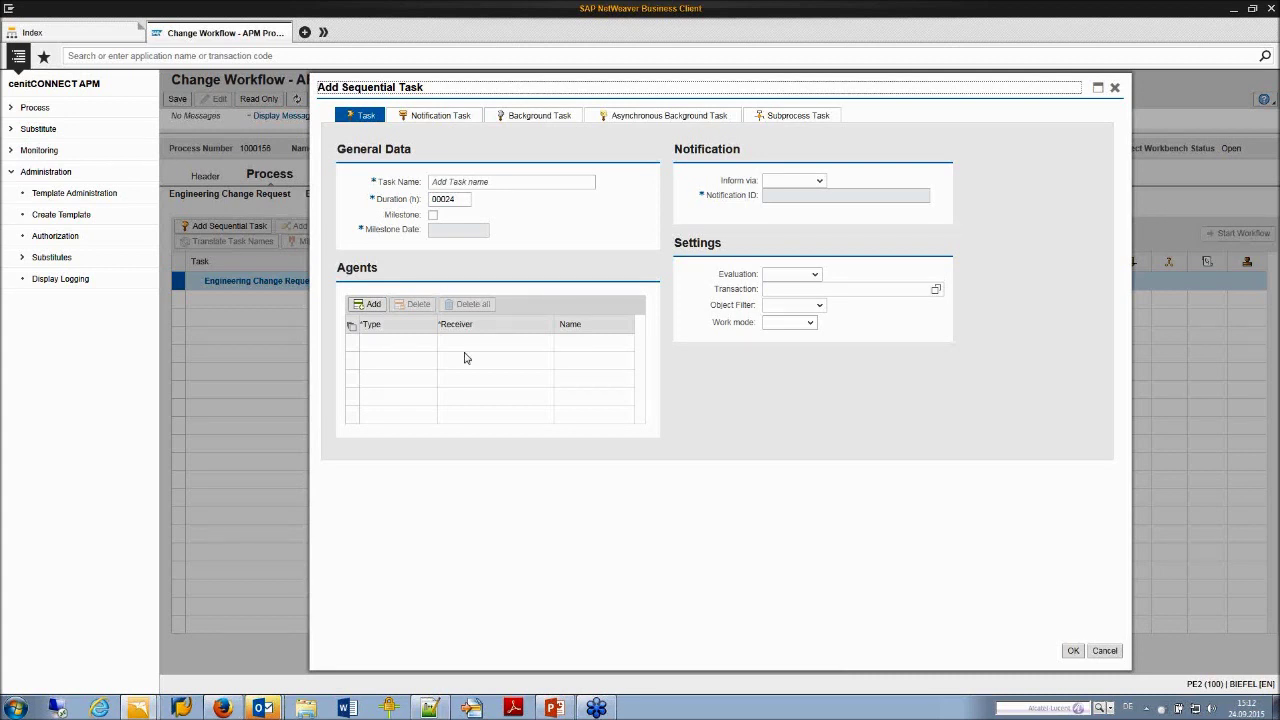
{"action": "left_click", "coordinate": [540, 116]}
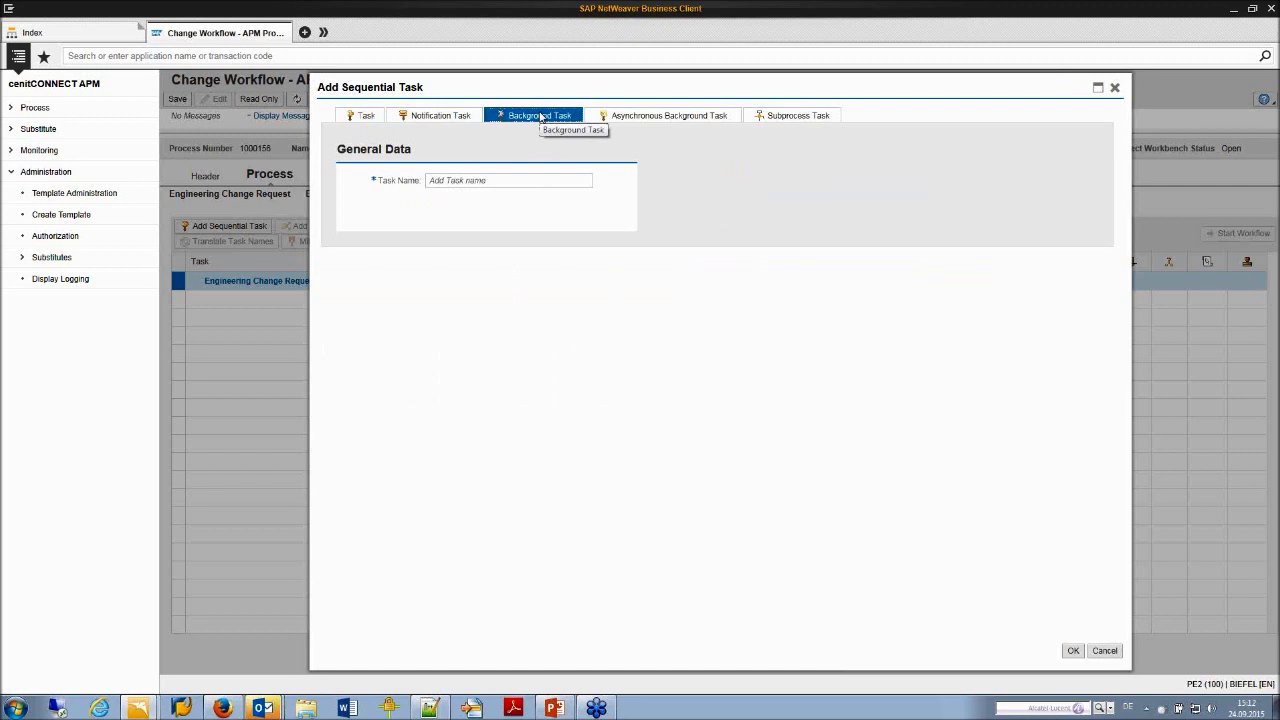
{"action": "left_click", "coordinate": [506, 179]}
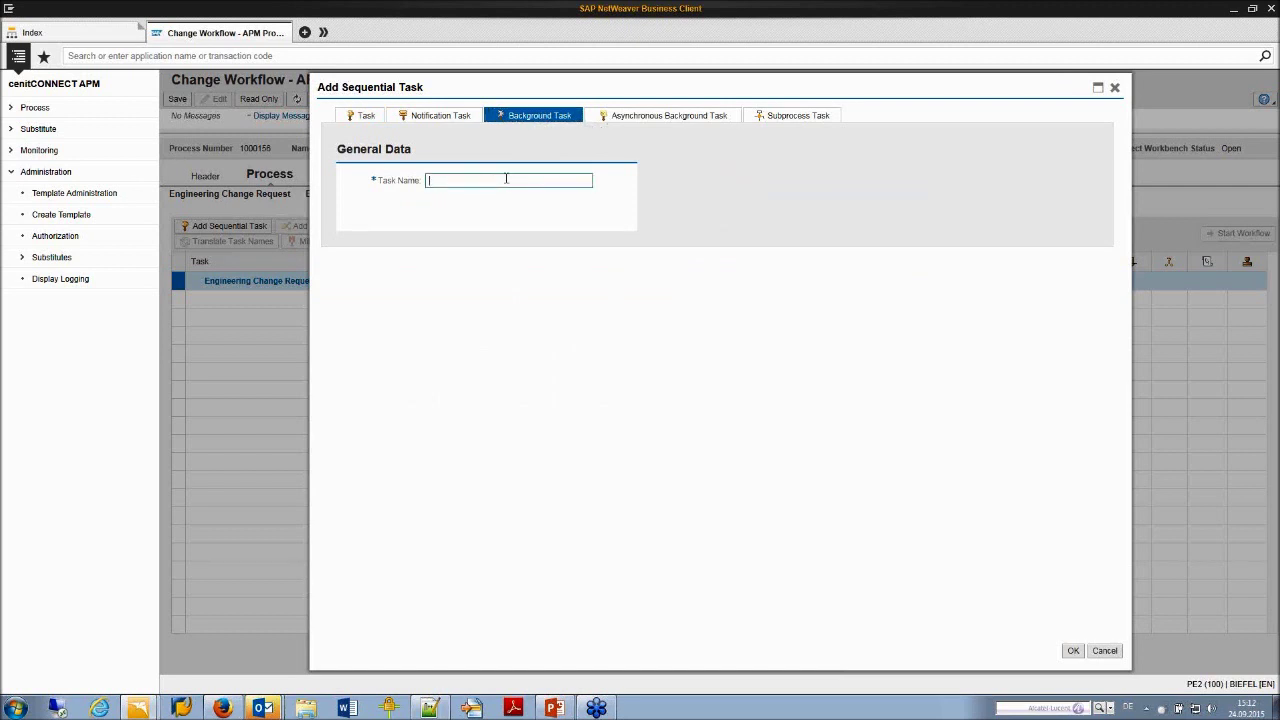
{"action": "type", "text": "Start"}
{"action": "key", "text": "Down"}
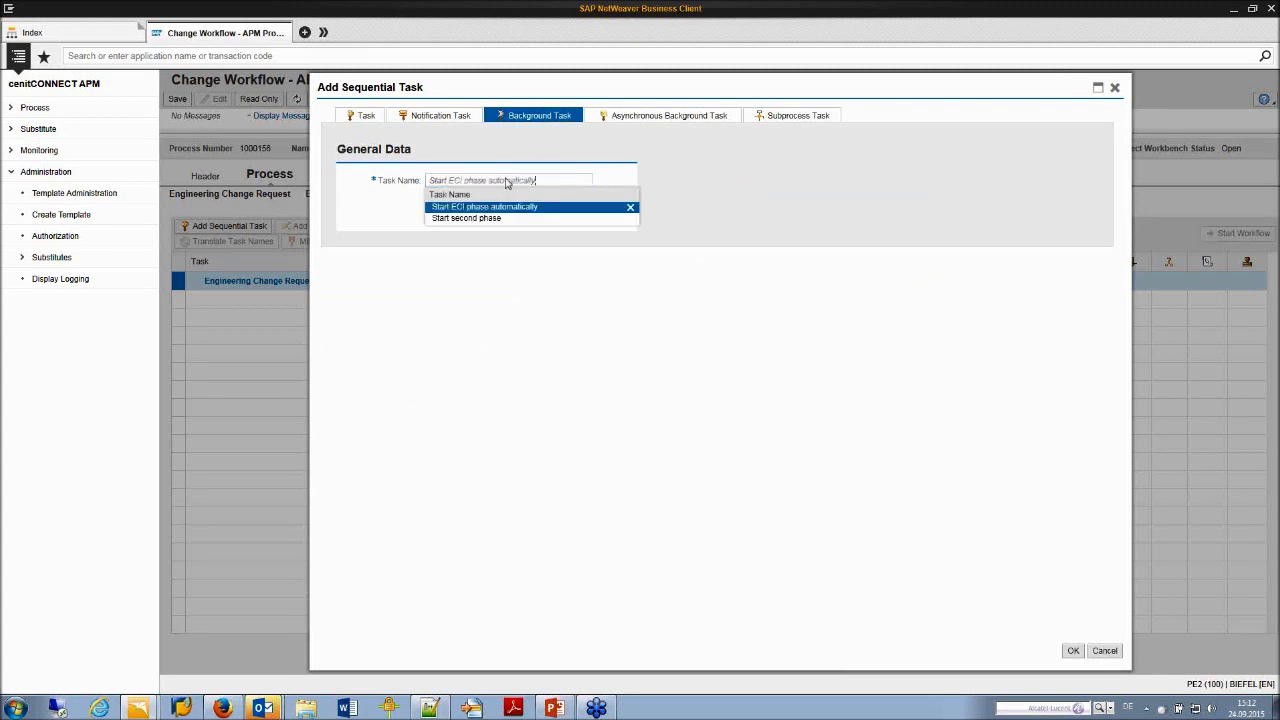
{"action": "key", "text": "Return"}
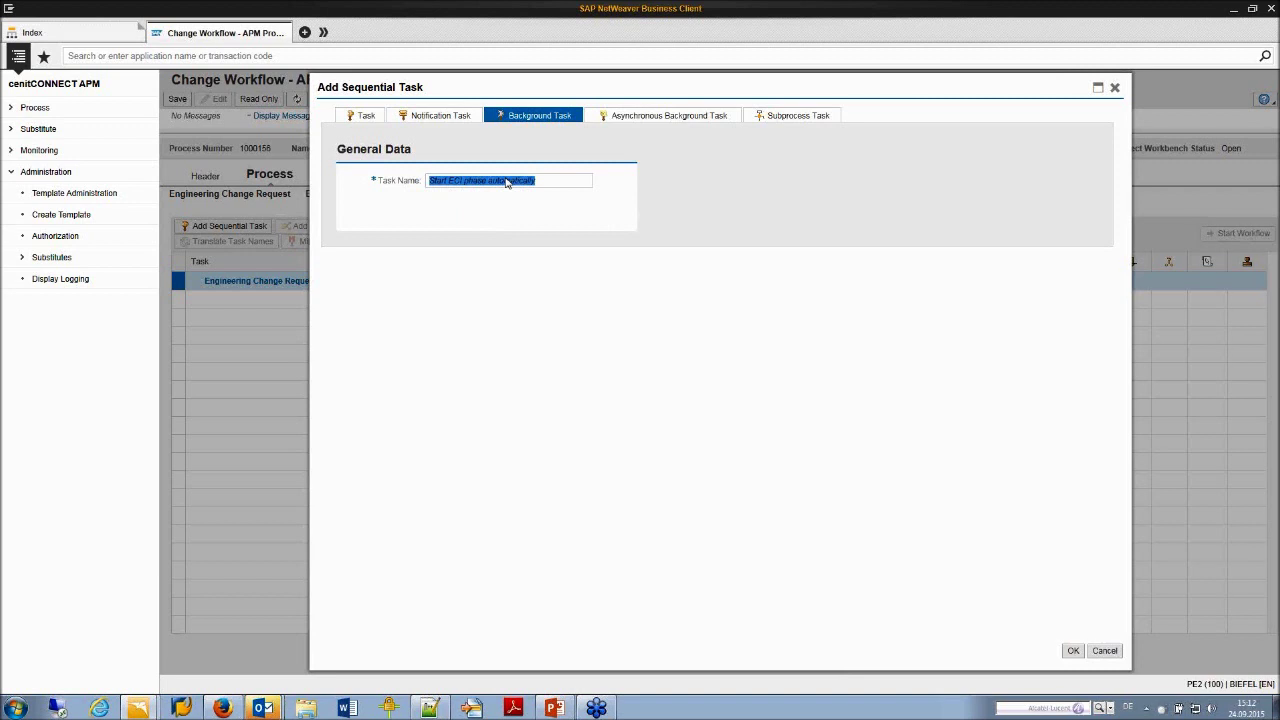
{"action": "left_click", "coordinate": [1072, 651]}
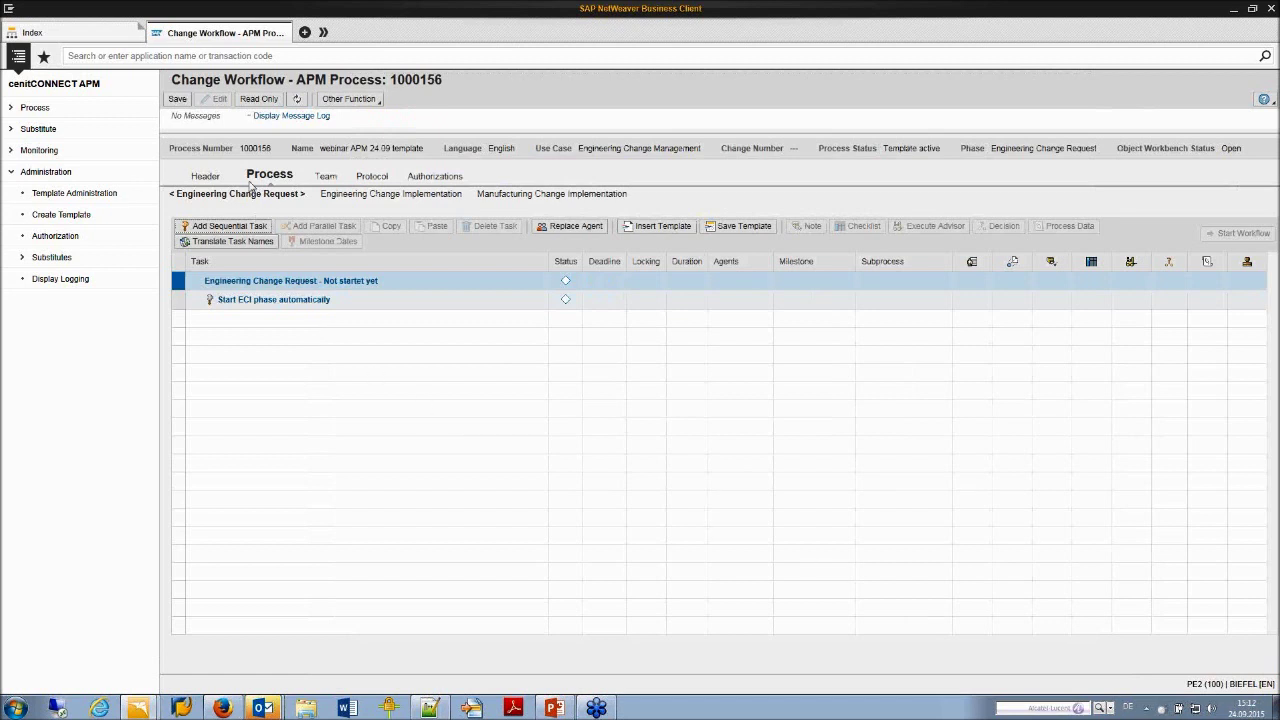
{"action": "left_click", "coordinate": [178, 101]}
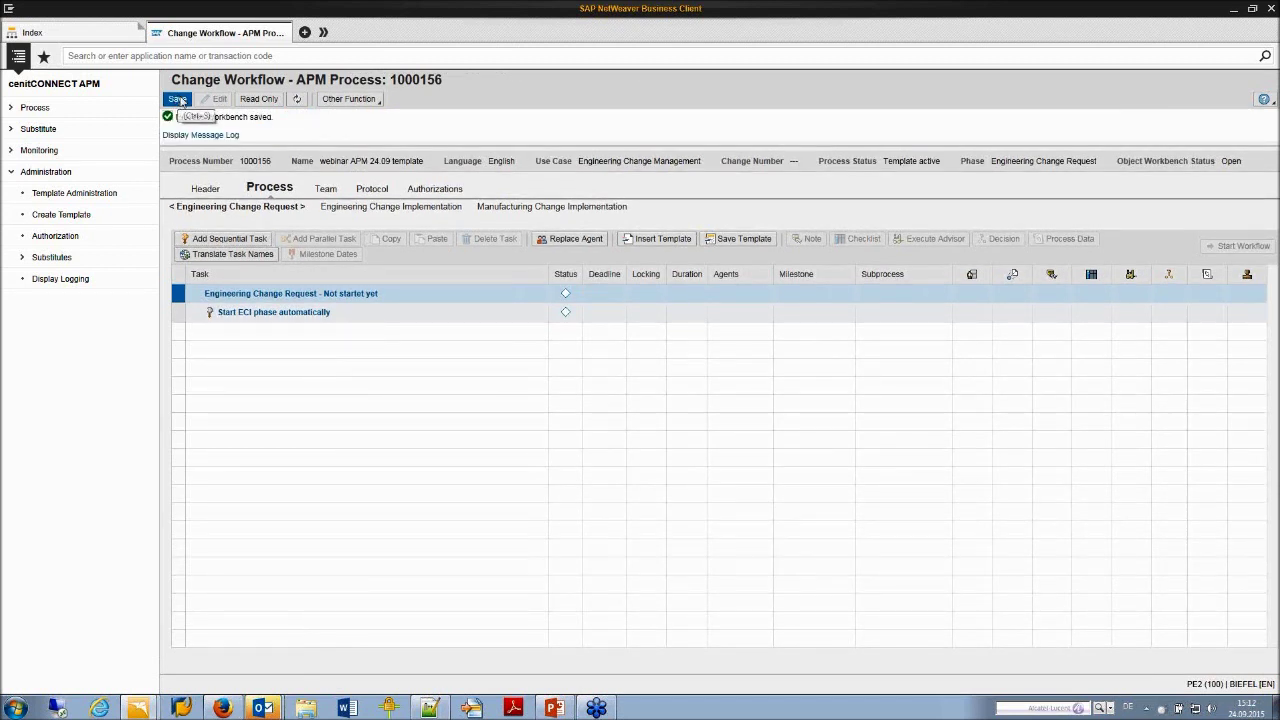
Open the Engineering Change Implementation phase and check its planned tasks on the "Workflow description" slide in PowerPoint, returning to SAP NetWeaver Business Client.
{"action": "left_click", "coordinate": [352, 208]}
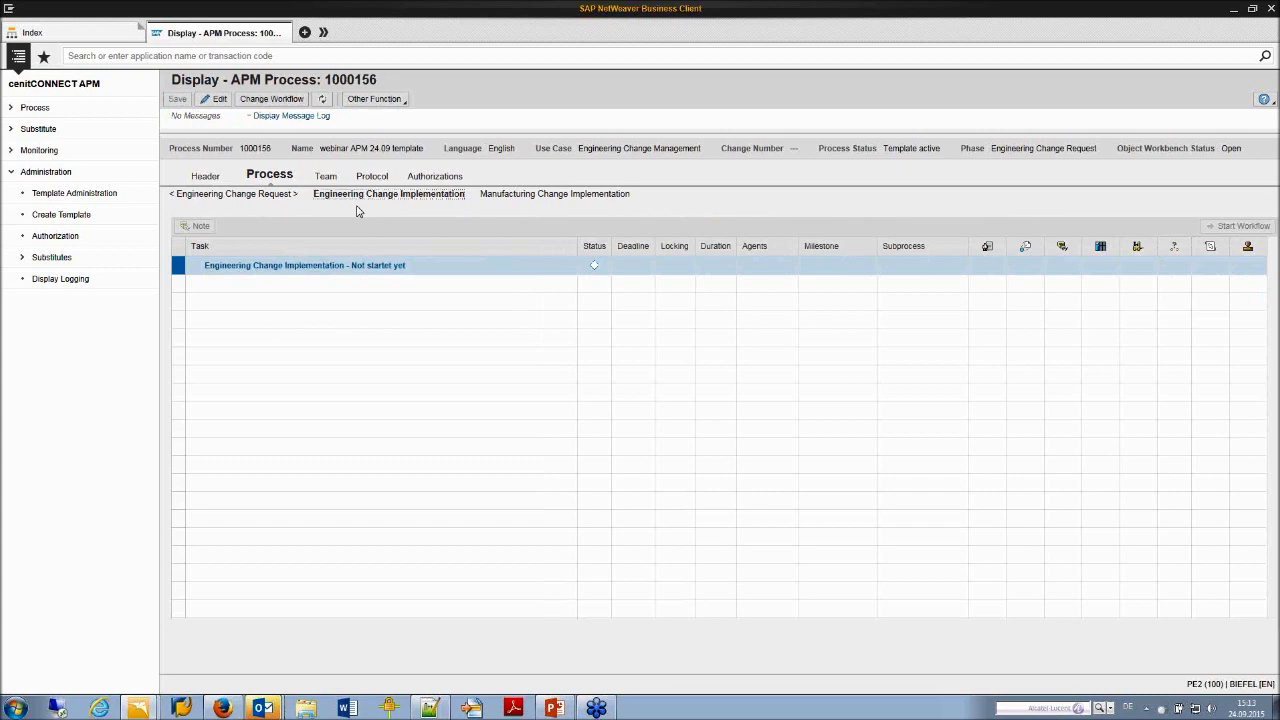
{"action": "left_click", "coordinate": [551, 707]}
{"action": "left_click", "coordinate": [74, 458]}
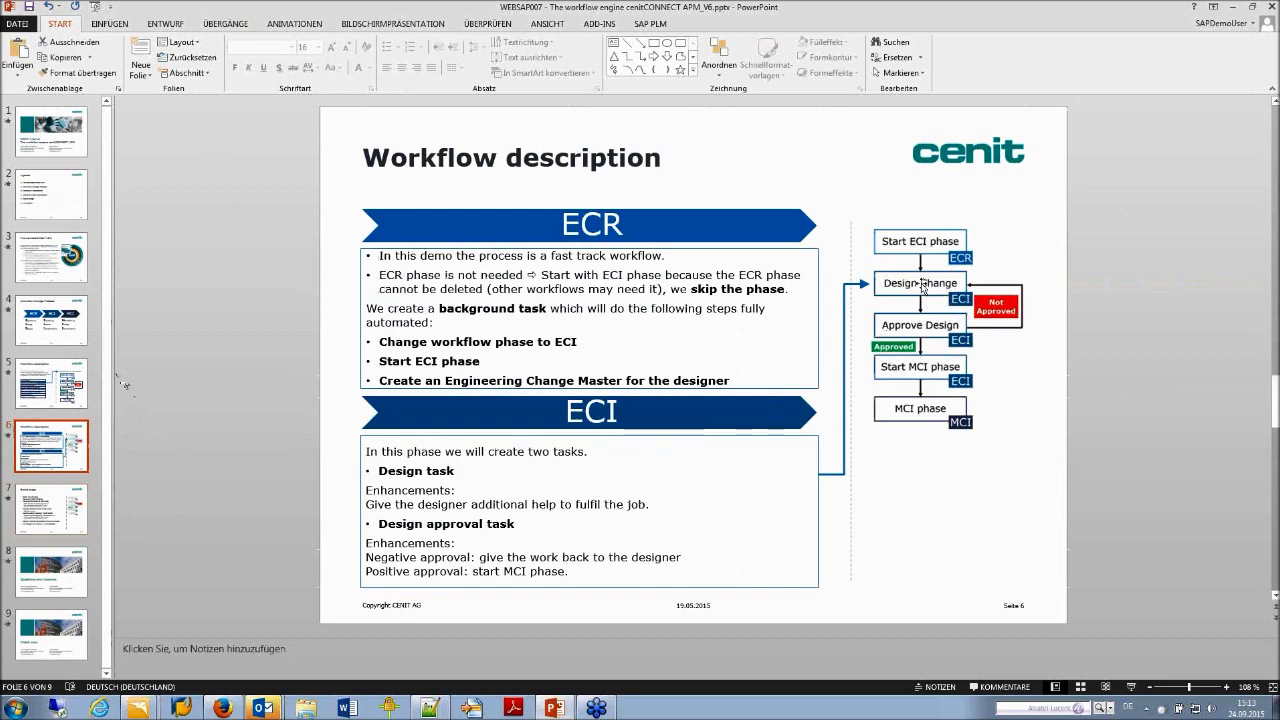
{"action": "key", "text": "alt+Tab"}
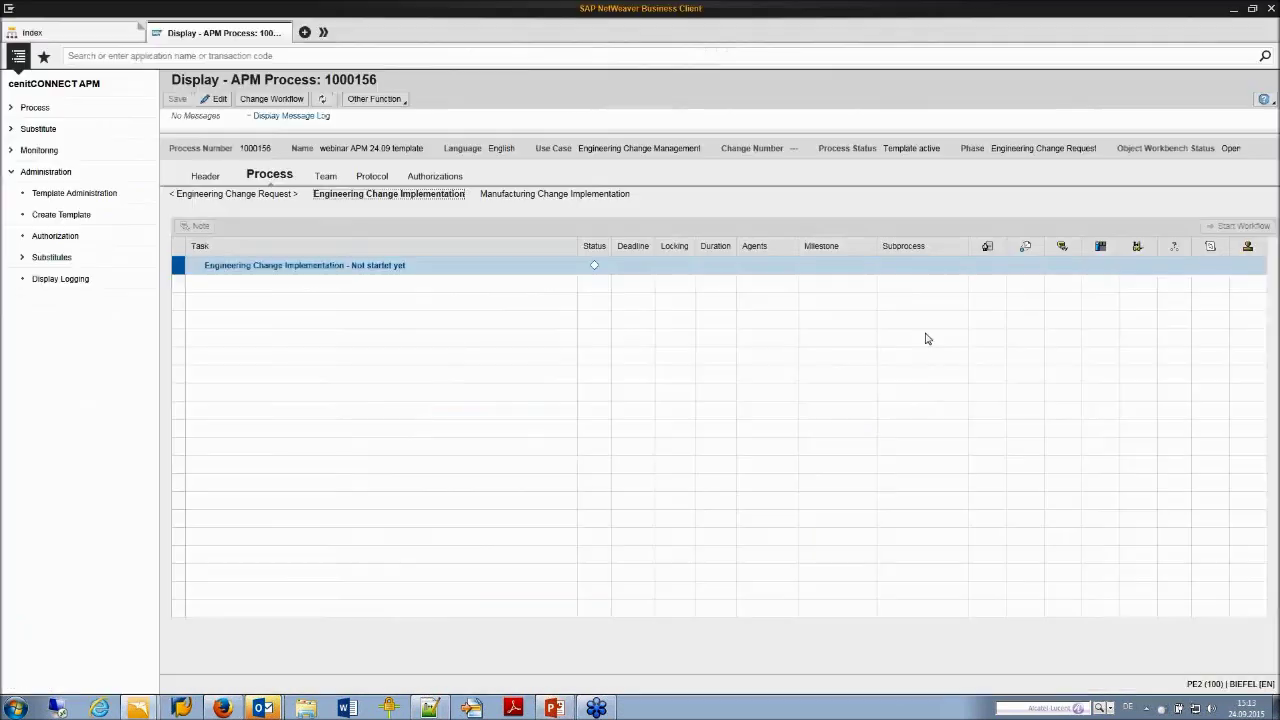
Switch the workflow to change mode and start a sequential task named "Design change" in the Engineering Change Implementation phase.
{"action": "left_click", "coordinate": [252, 103]}
{"action": "left_click", "coordinate": [245, 228]}
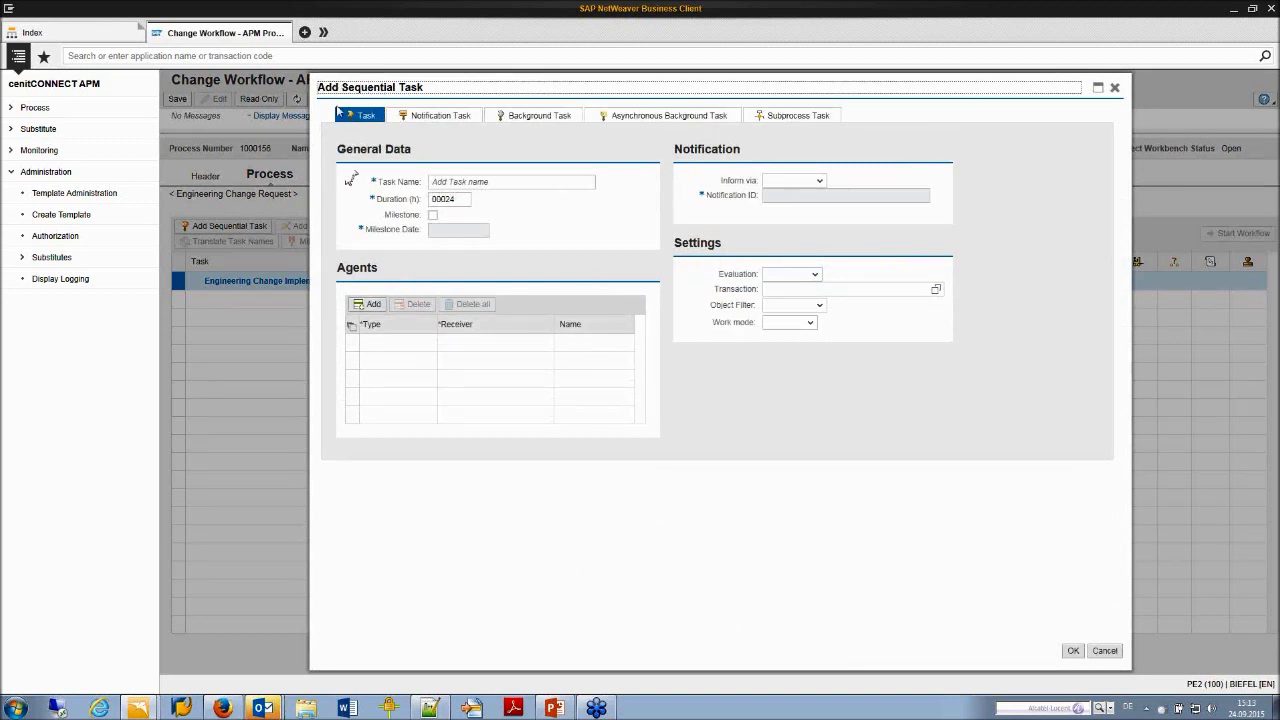
{"action": "left_click", "coordinate": [469, 181]}
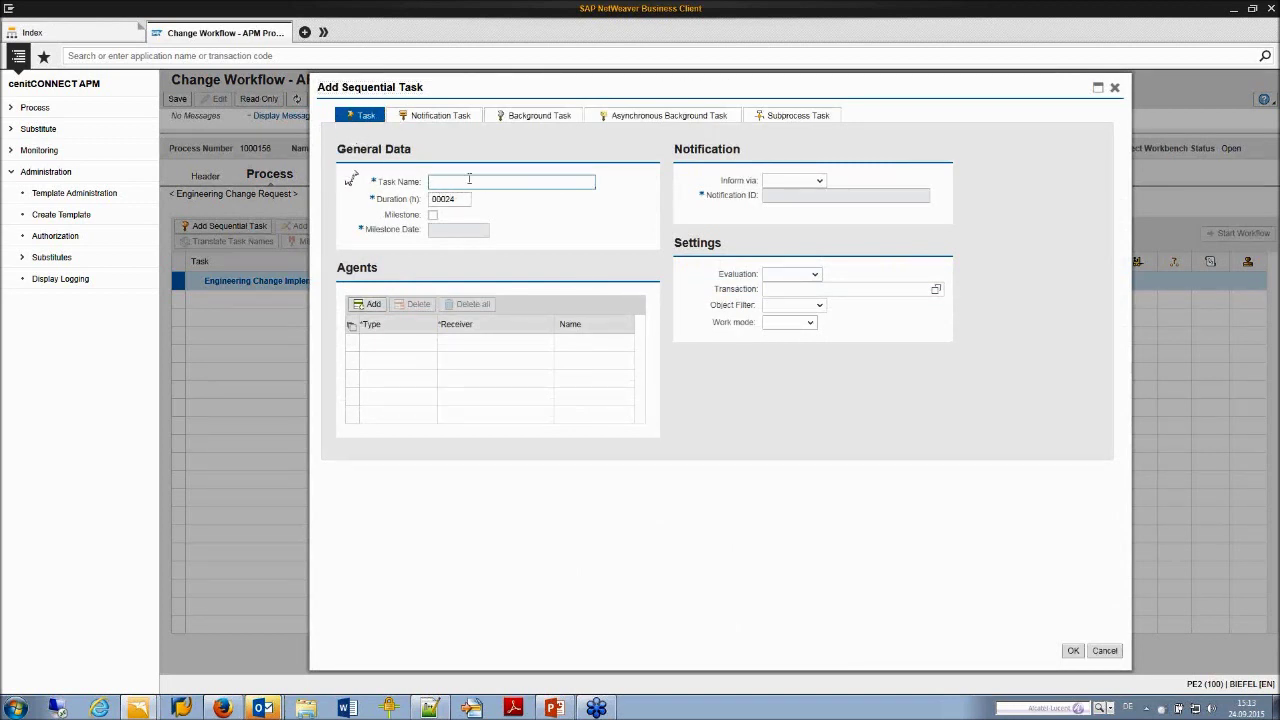
{"action": "type", "text": "Desi"}
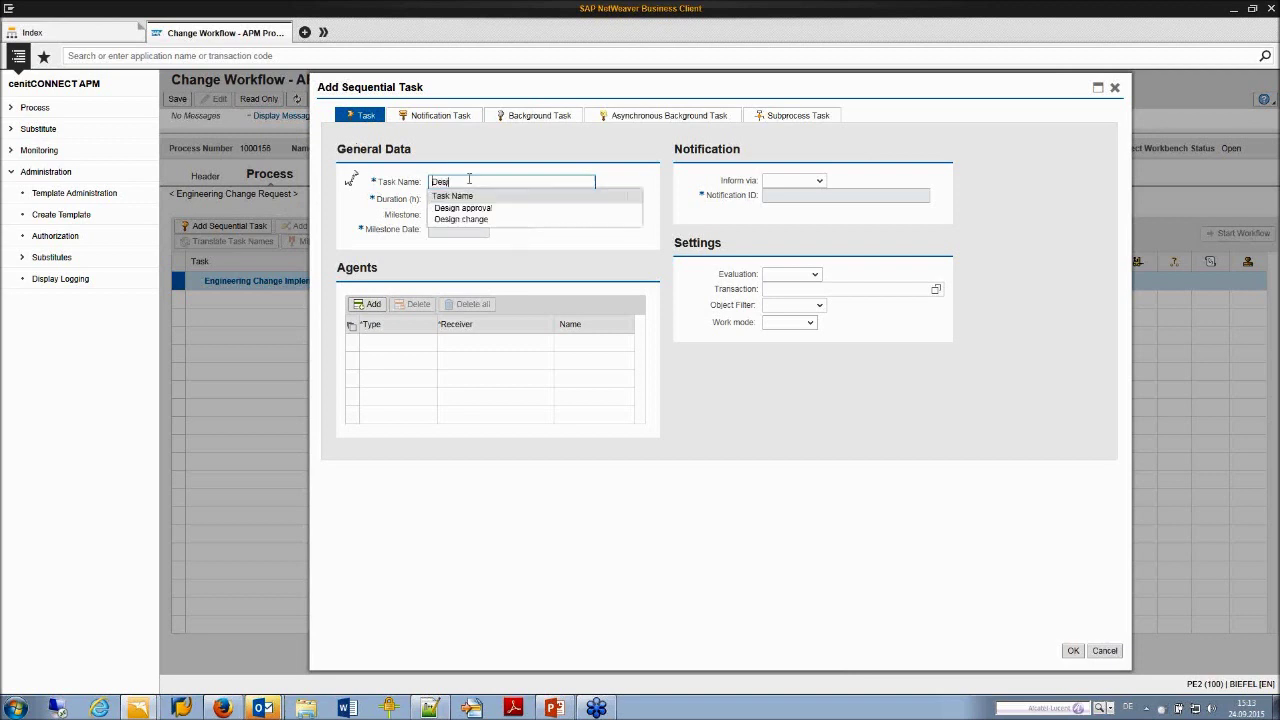
{"action": "left_click", "coordinate": [462, 218]}
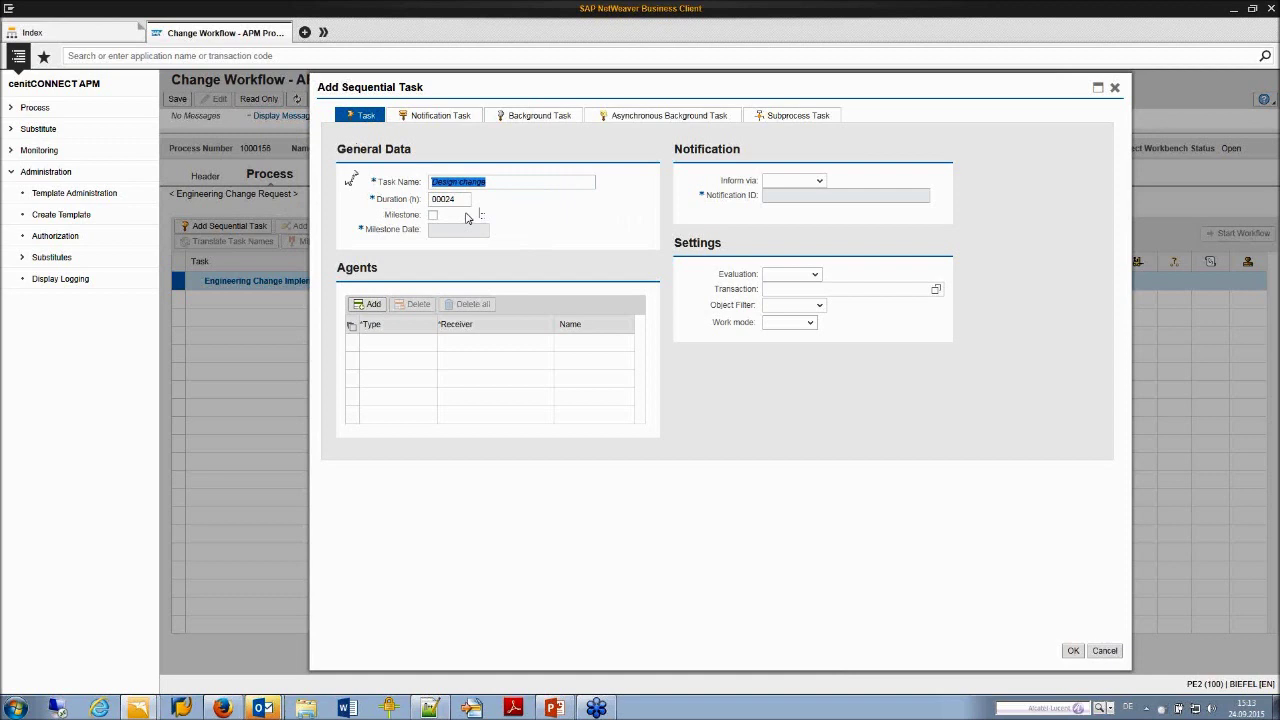
{"action": "left_click", "coordinate": [460, 199]}
Add the team DESIGN as the agent of the Design change task.
{"action": "left_click", "coordinate": [370, 306]}
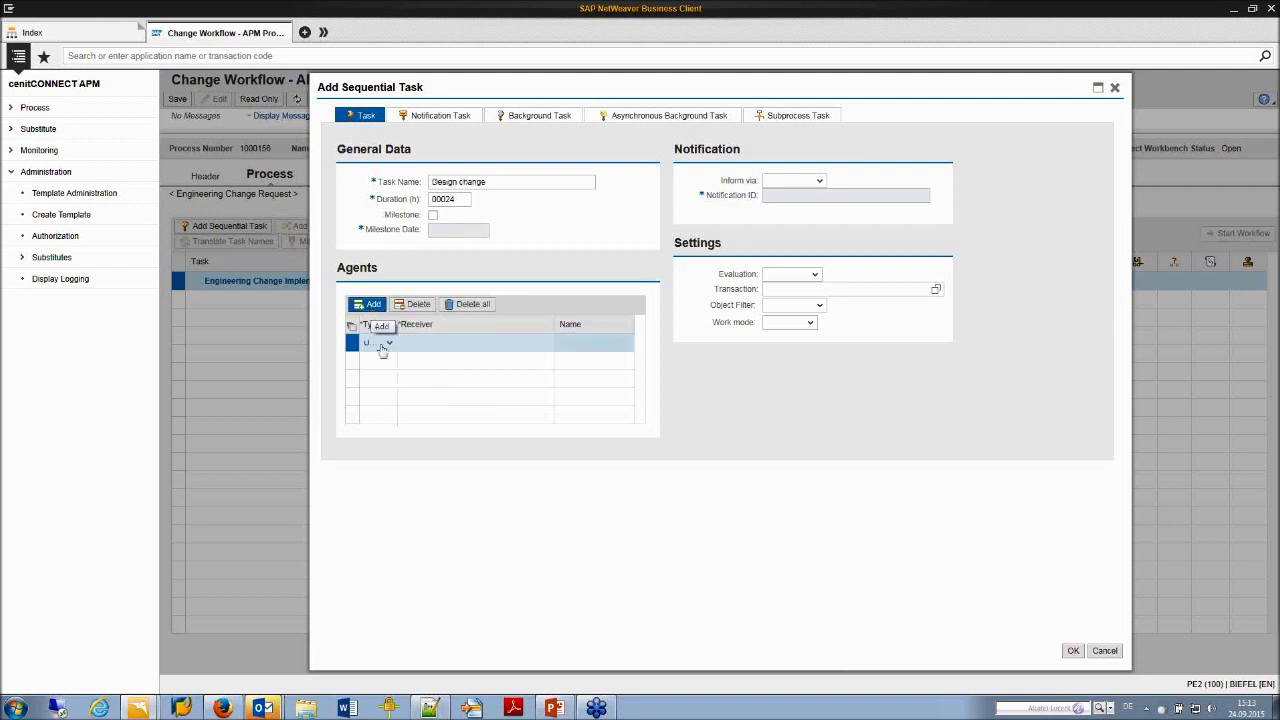
{"action": "left_click", "coordinate": [388, 343]}
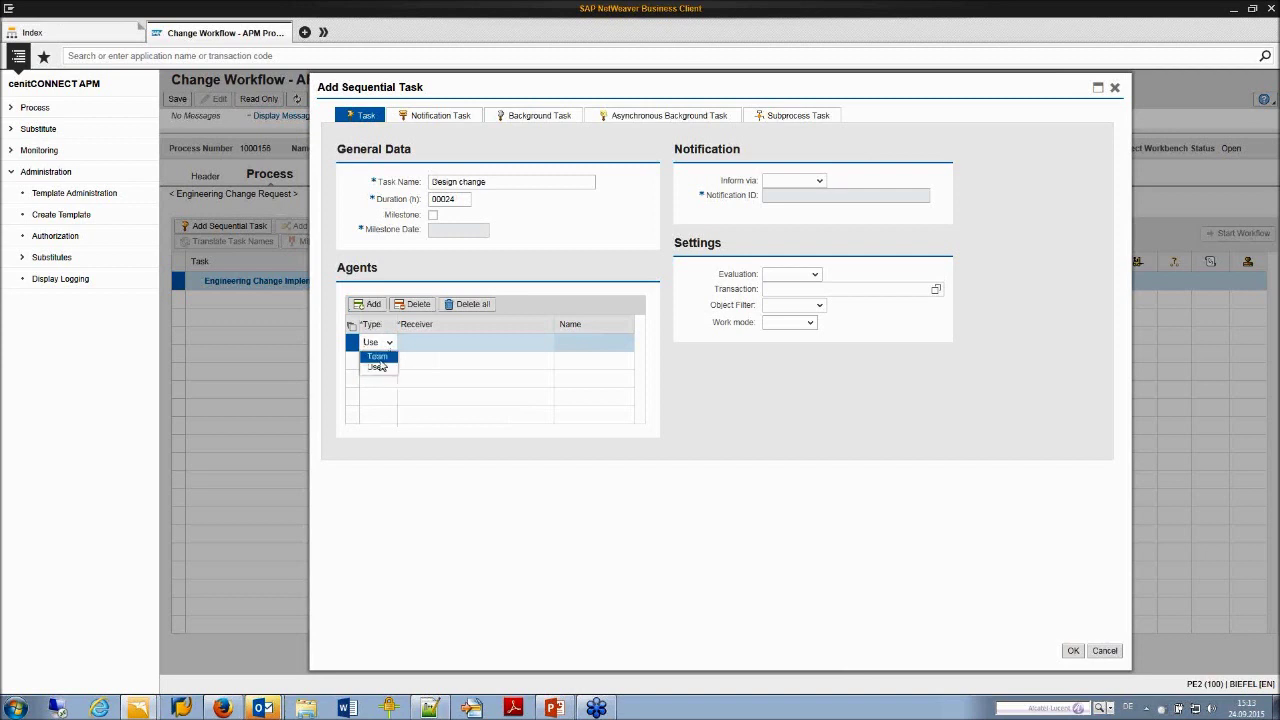
{"action": "left_click", "coordinate": [378, 357]}
{"action": "left_click", "coordinate": [456, 341]}
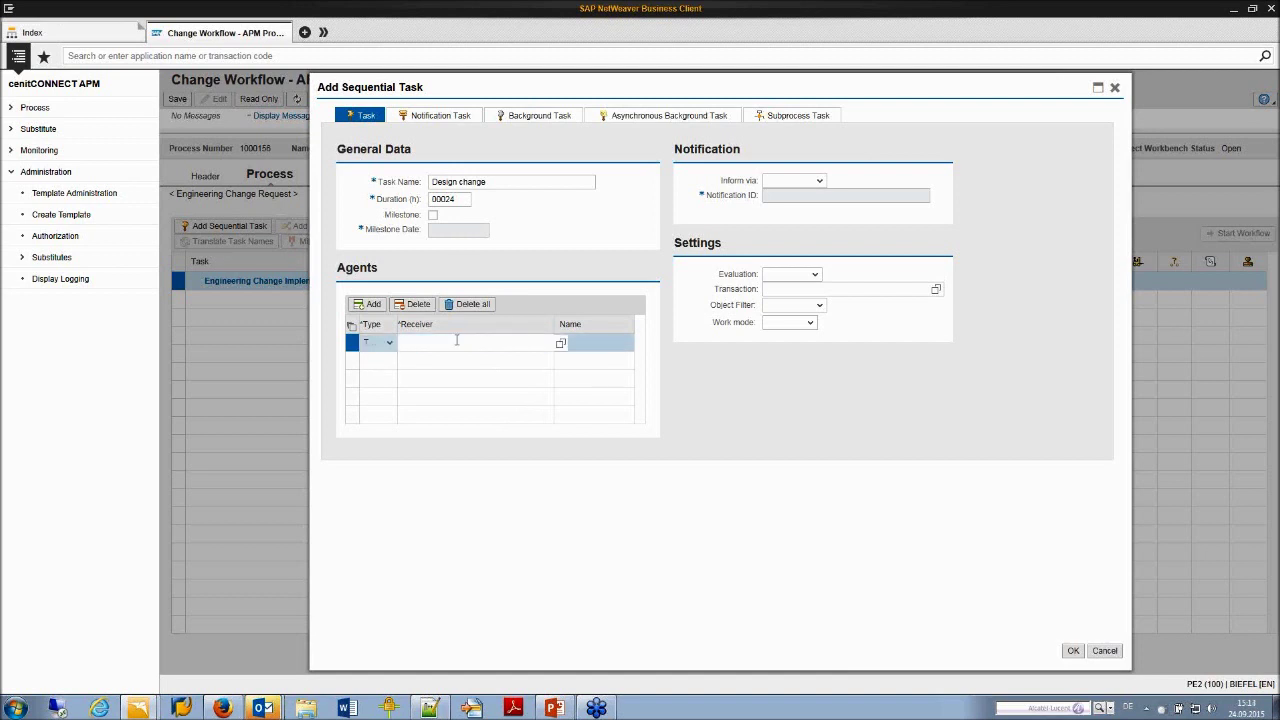
{"action": "left_click", "coordinate": [560, 345]}
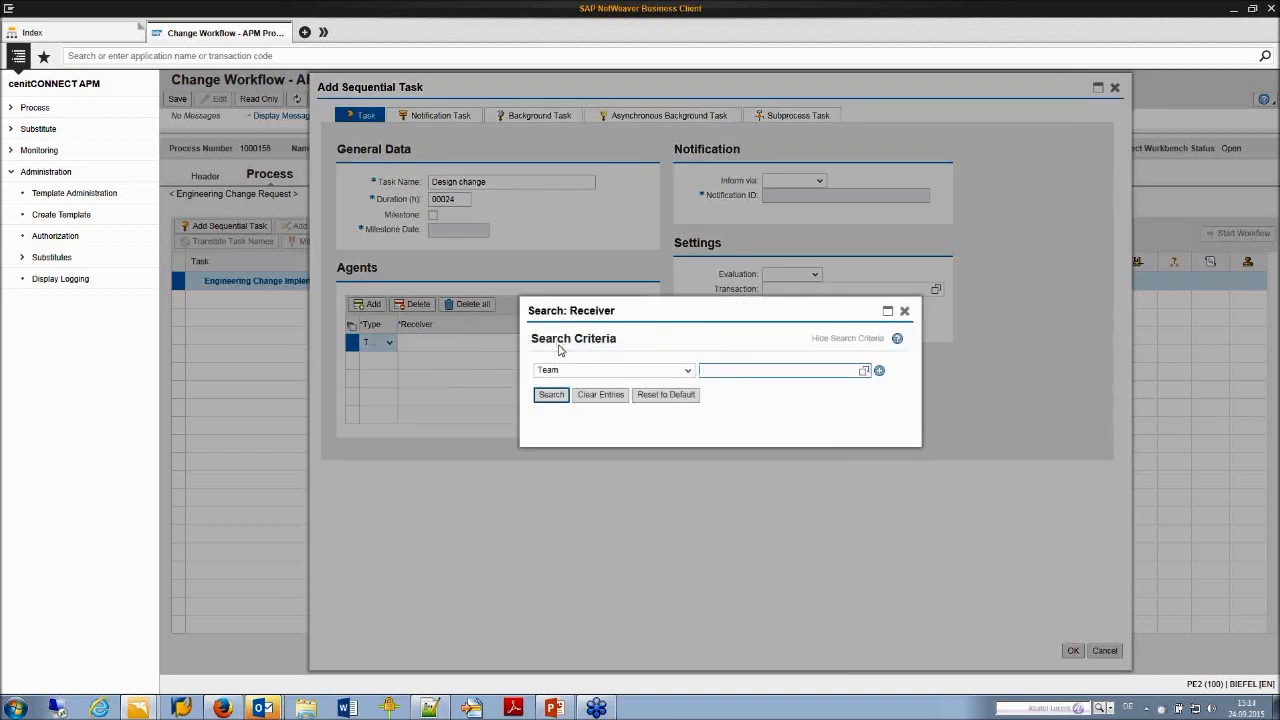
{"action": "left_click", "coordinate": [552, 396]}
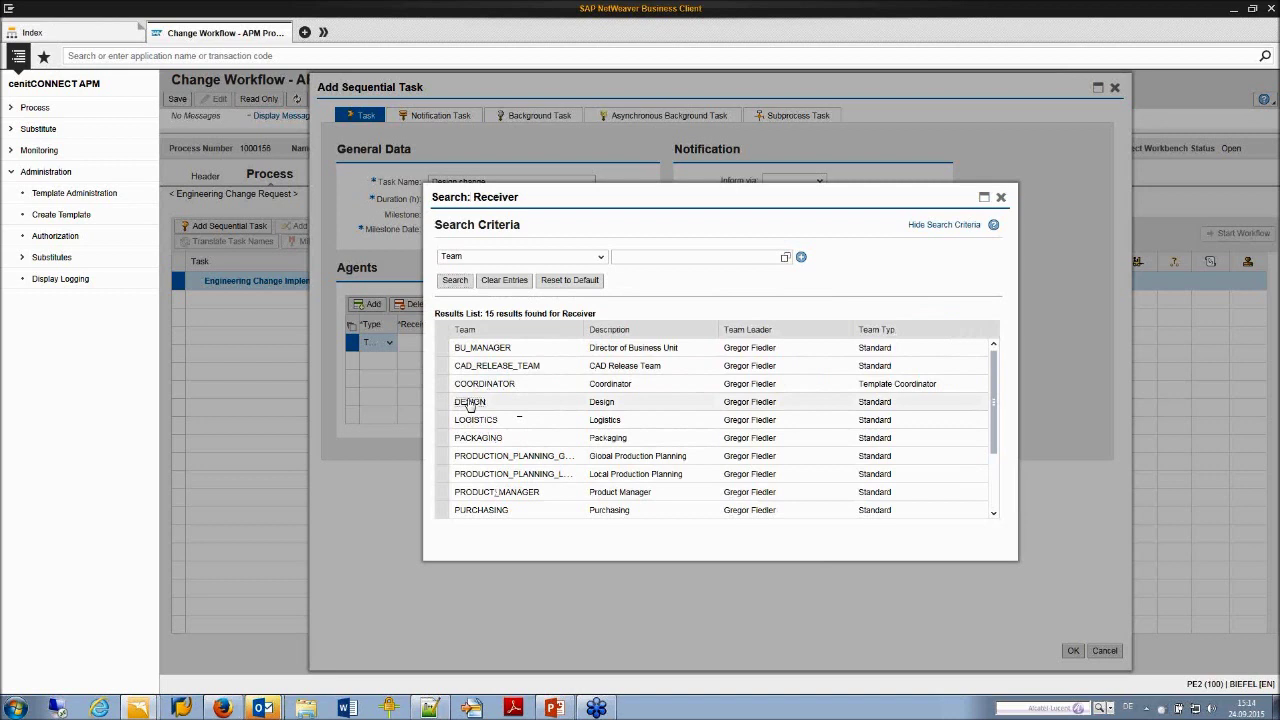
{"action": "double_click", "coordinate": [469, 402]}
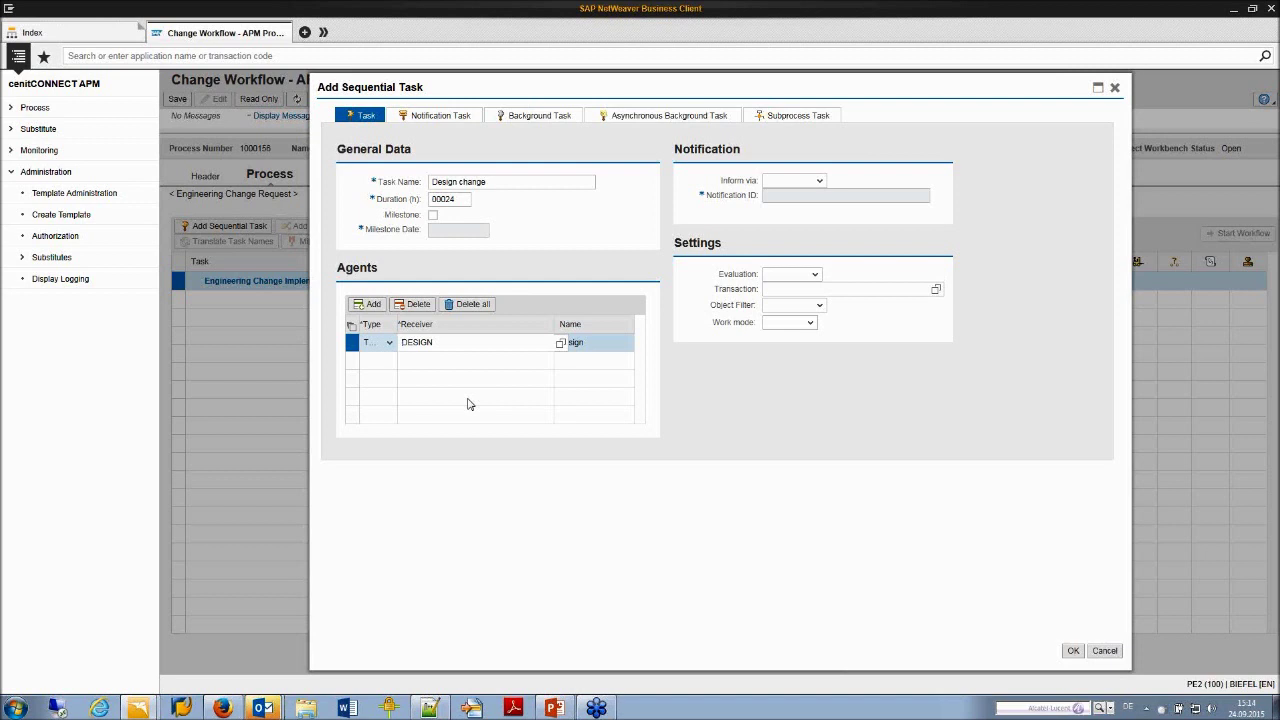
Set the Design change task to inform via Email with notification TASK_GET_ACTIVE, and confirm the task.
{"action": "left_click", "coordinate": [798, 181]}
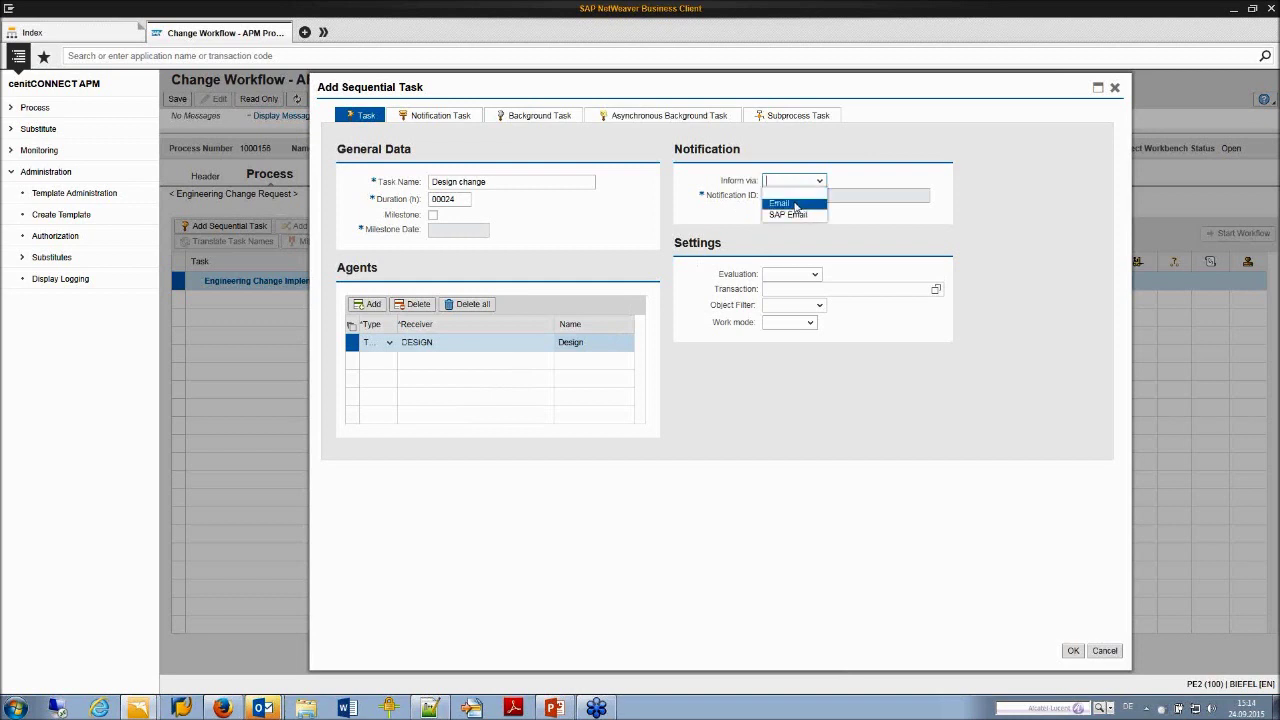
{"action": "left_click", "coordinate": [796, 204]}
{"action": "left_click", "coordinate": [927, 195]}
{"action": "left_click", "coordinate": [941, 192]}
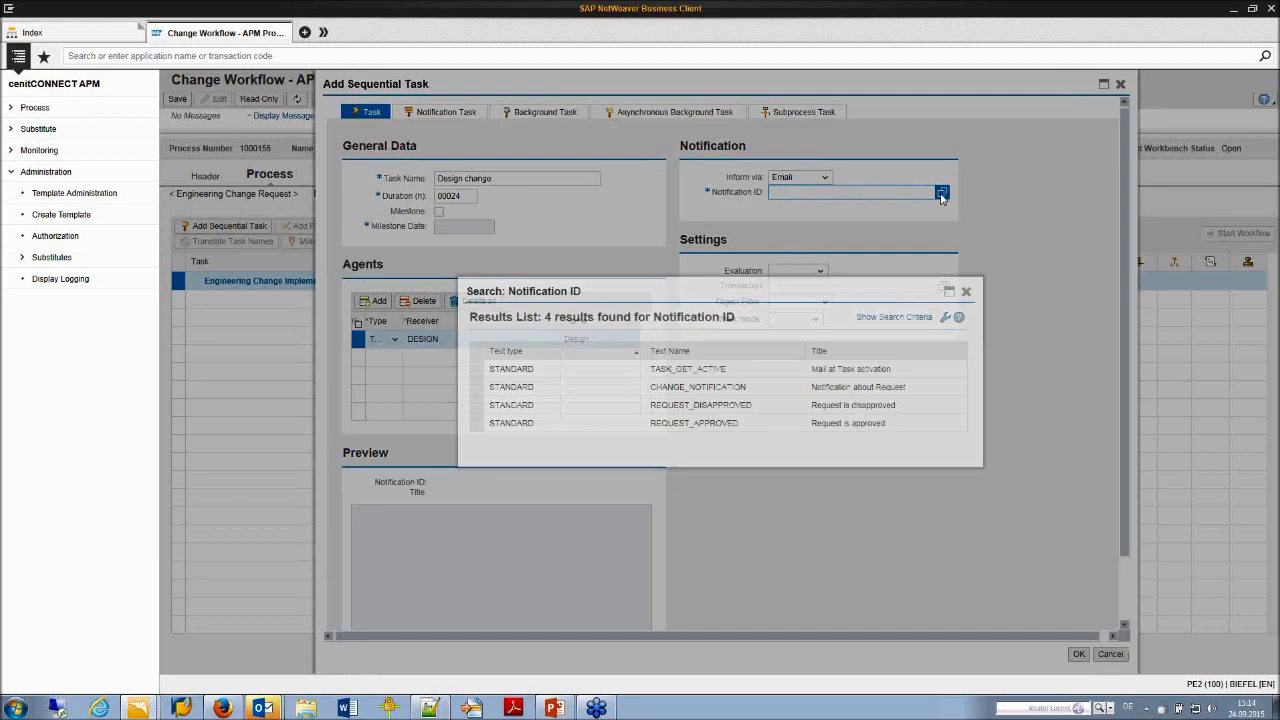
{"action": "left_click", "coordinate": [700, 370]}
{"action": "left_click_drag", "start_coordinate": [1124, 414], "coordinate": [1130, 488]}
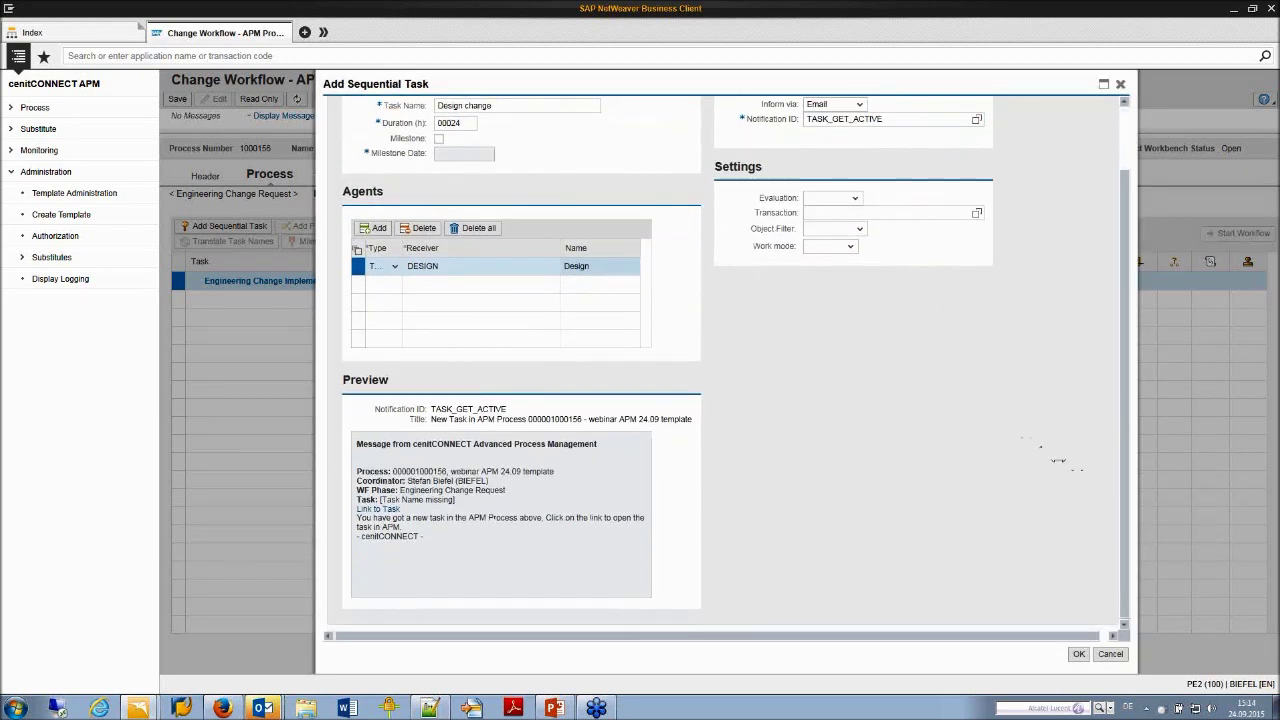
{"action": "left_click", "coordinate": [1078, 655]}
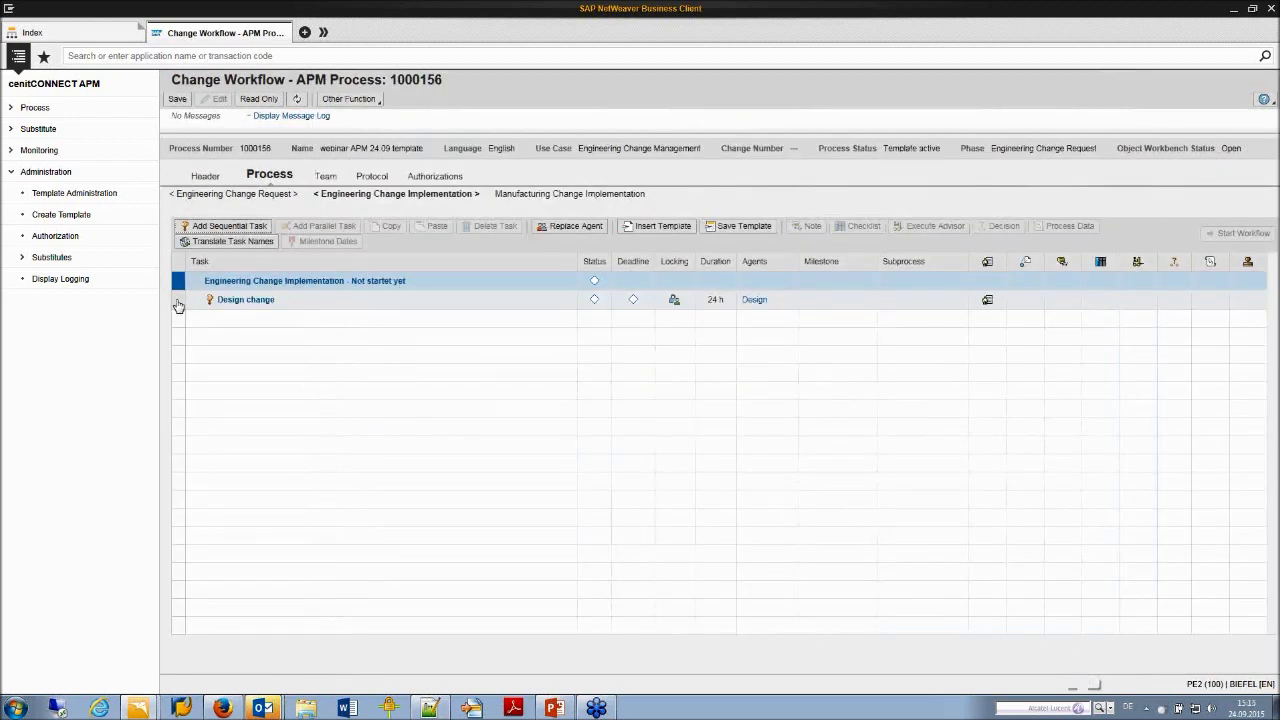
Start a new sequential task named "Design approval" following the Design change task.
{"action": "left_click", "coordinate": [178, 303]}
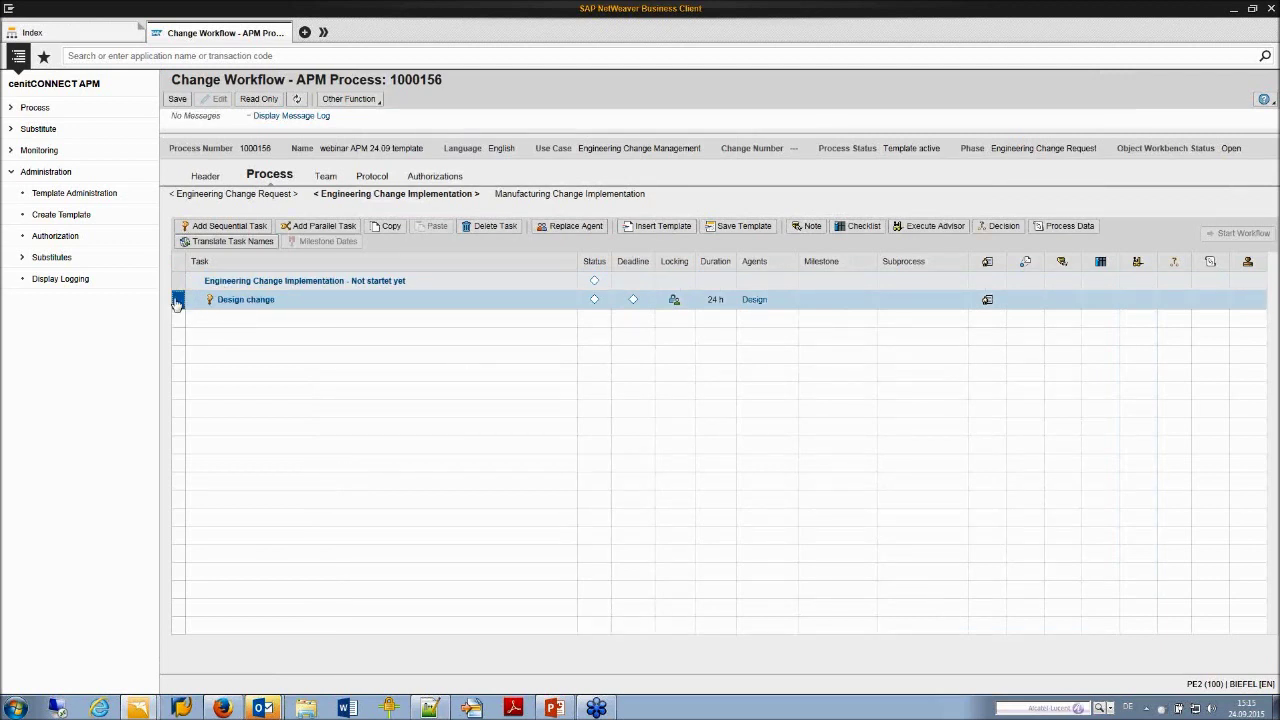
{"action": "left_click", "coordinate": [220, 227]}
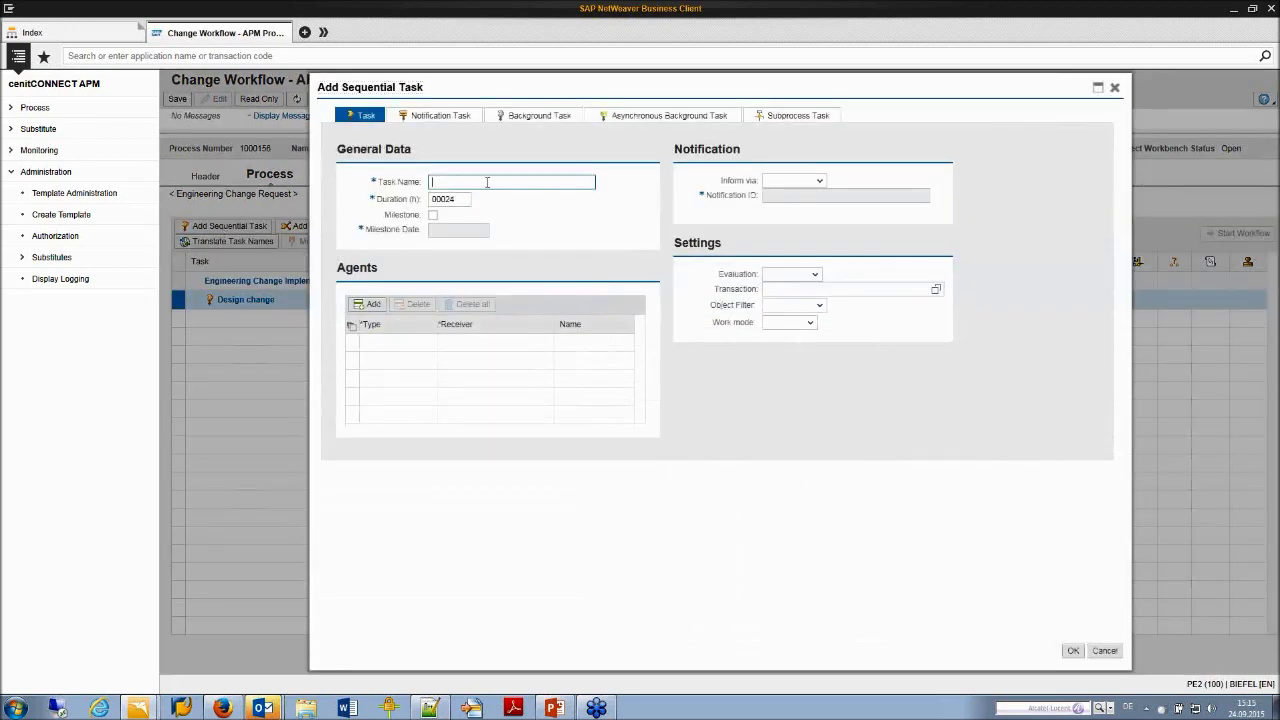
{"action": "type", "text": "Des"}
{"action": "left_click", "coordinate": [483, 219]}
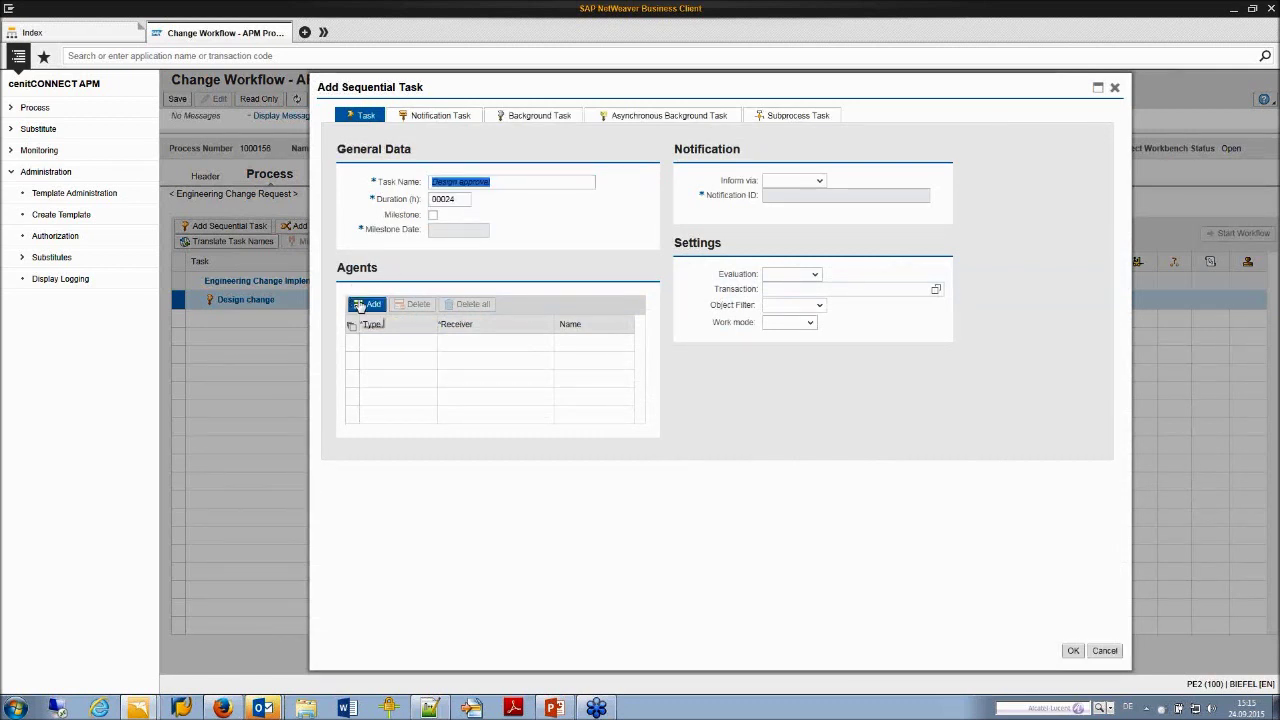
Add the team CAD_RELEASE_TEAM as the agent of the Design approval task.
{"action": "left_click", "coordinate": [367, 304]}
{"action": "left_click", "coordinate": [388, 343]}
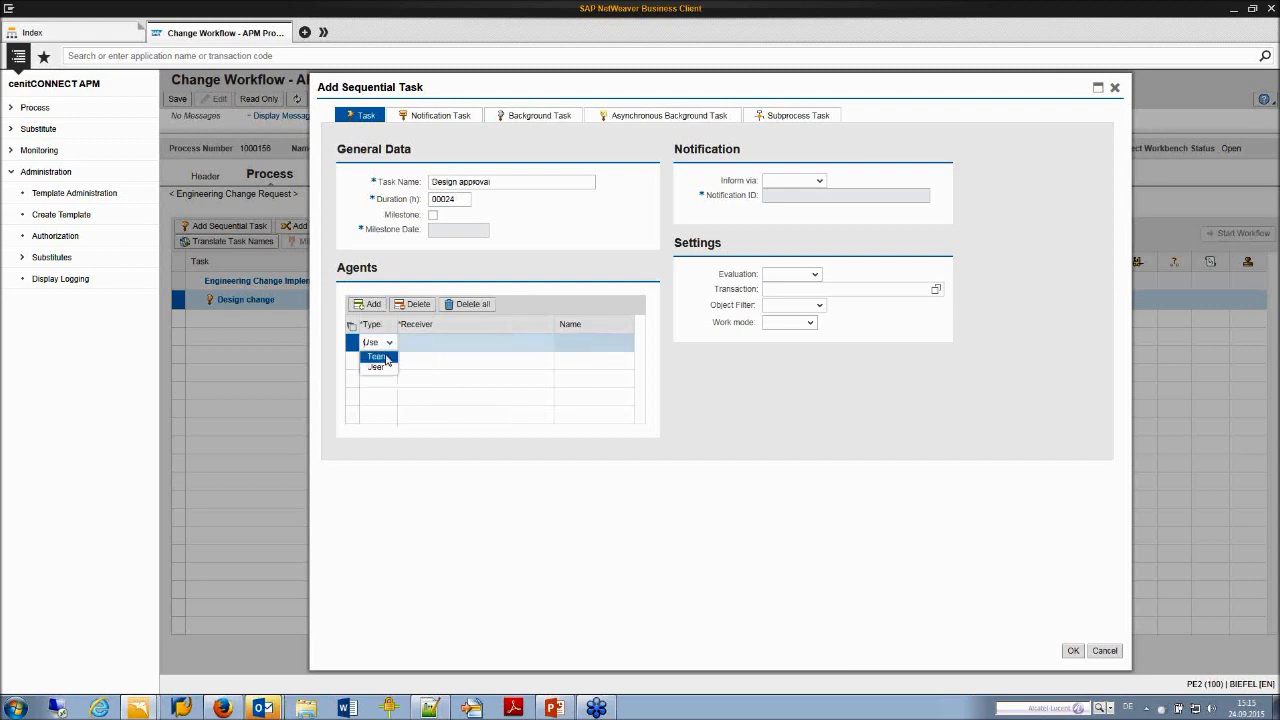
{"action": "left_click", "coordinate": [384, 359]}
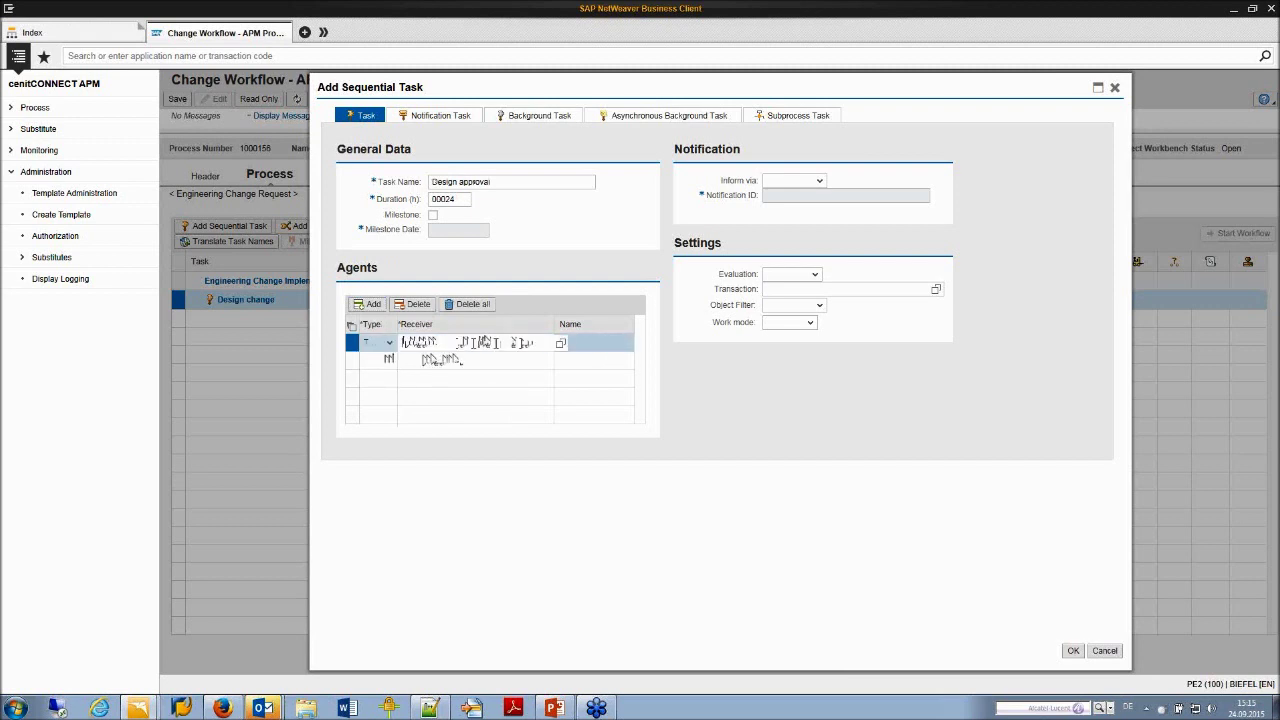
{"action": "left_click", "coordinate": [559, 344]}
{"action": "left_click", "coordinate": [549, 391]}
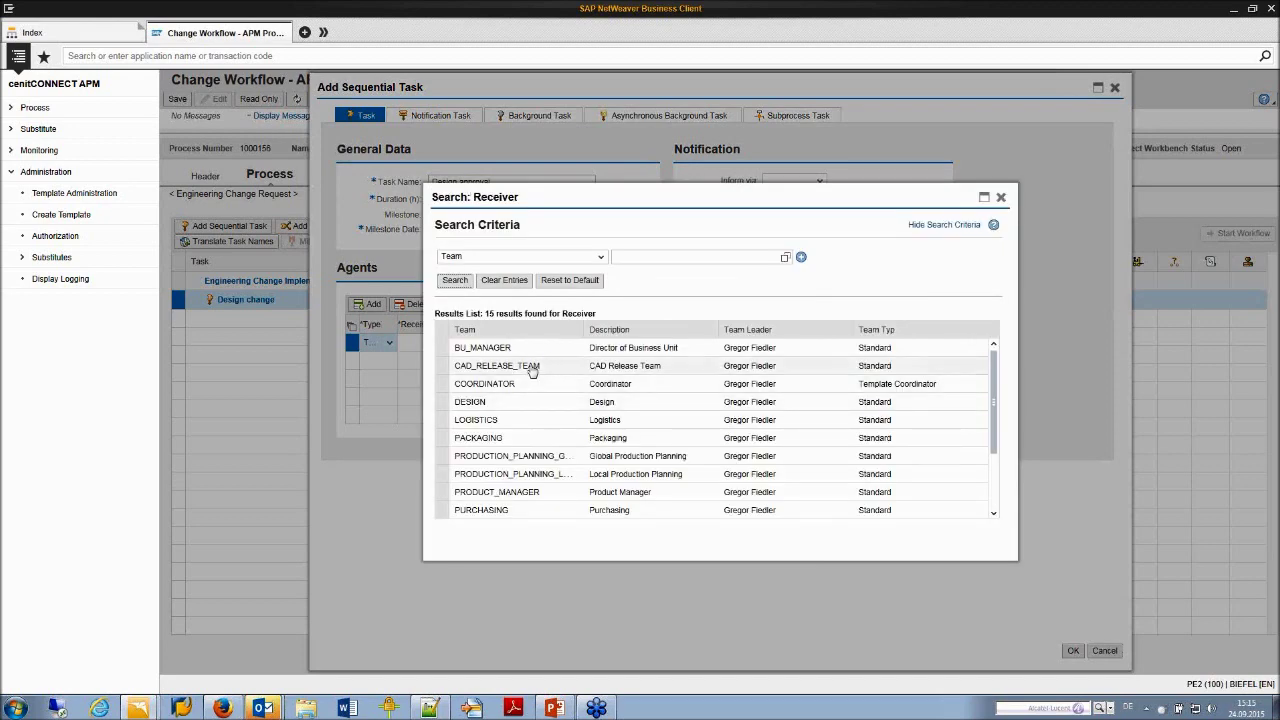
{"action": "left_click", "coordinate": [532, 370]}
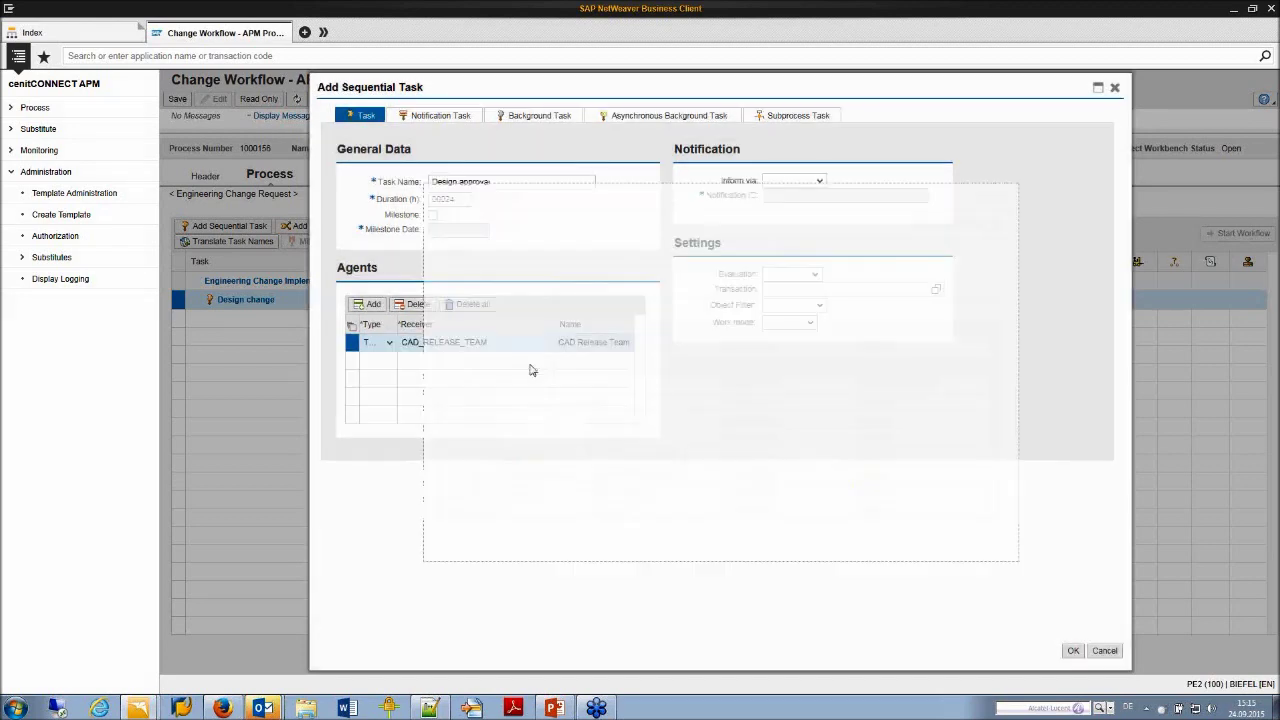
Set the Design approval task's notification to Email with the notification ID TASK_GET_ACTIVE.
{"action": "left_click", "coordinate": [788, 182]}
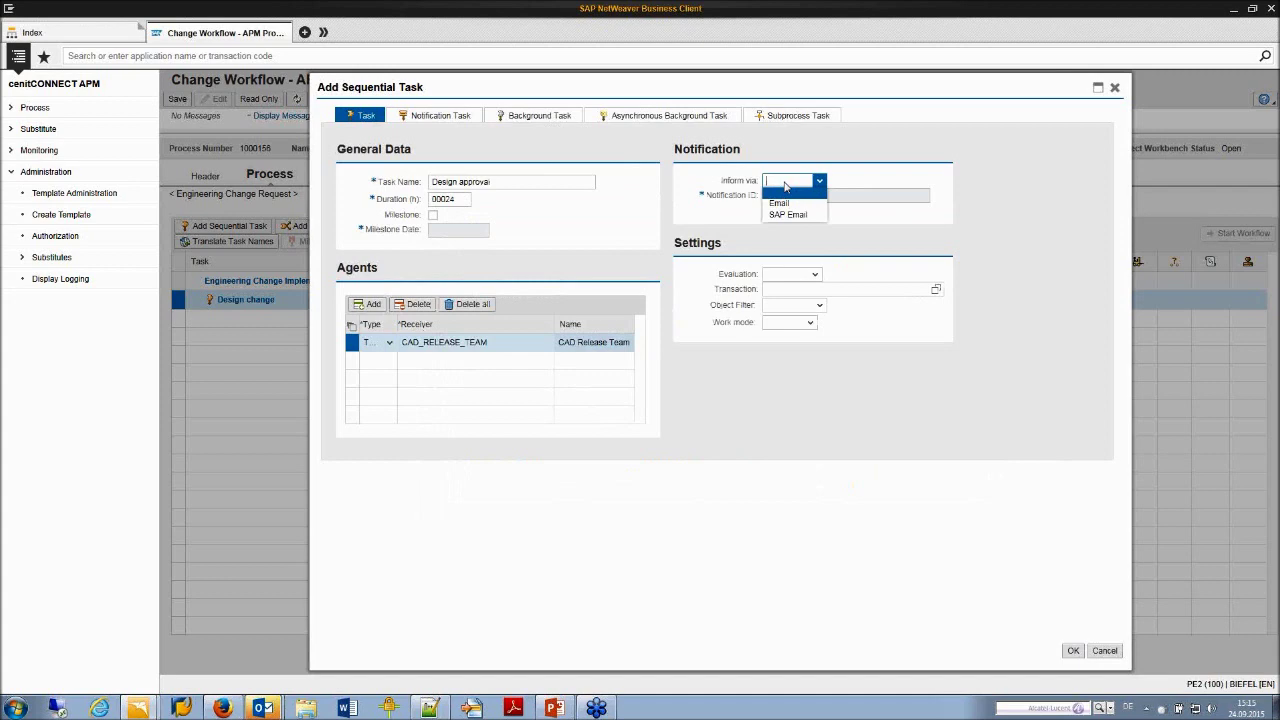
{"action": "left_click", "coordinate": [790, 201]}
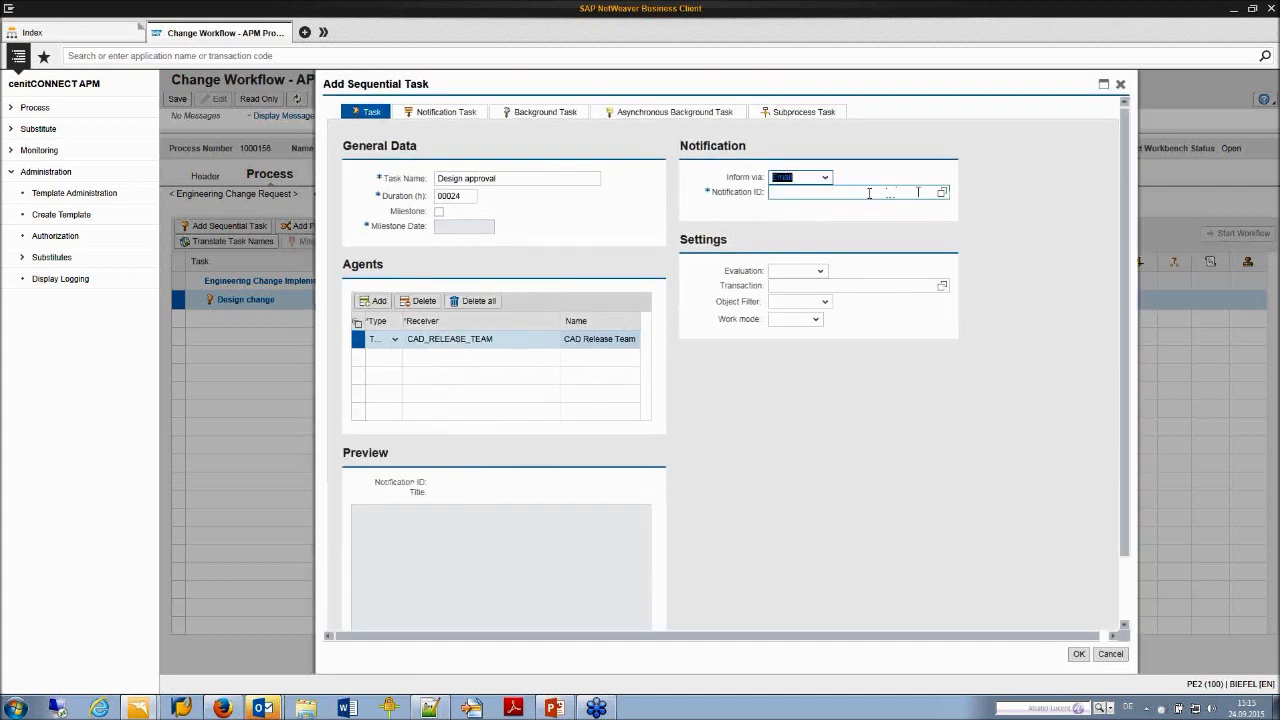
{"action": "left_click", "coordinate": [942, 193]}
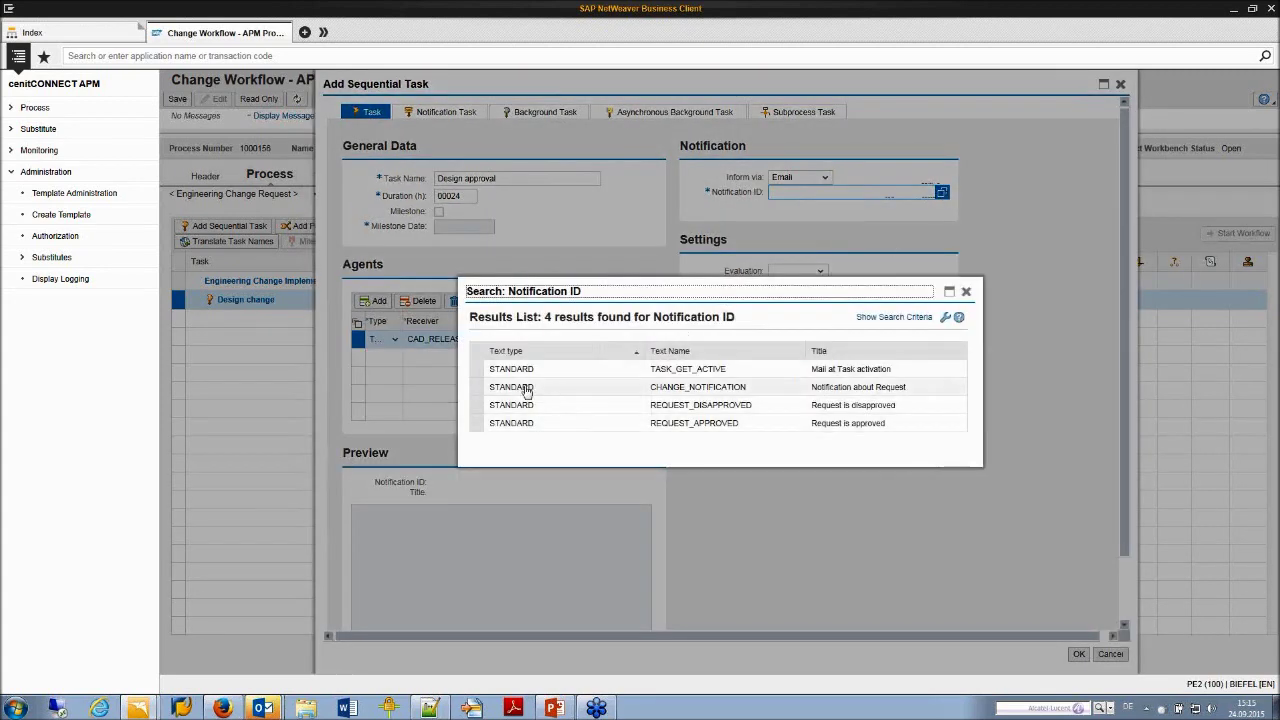
{"action": "left_click", "coordinate": [666, 369]}
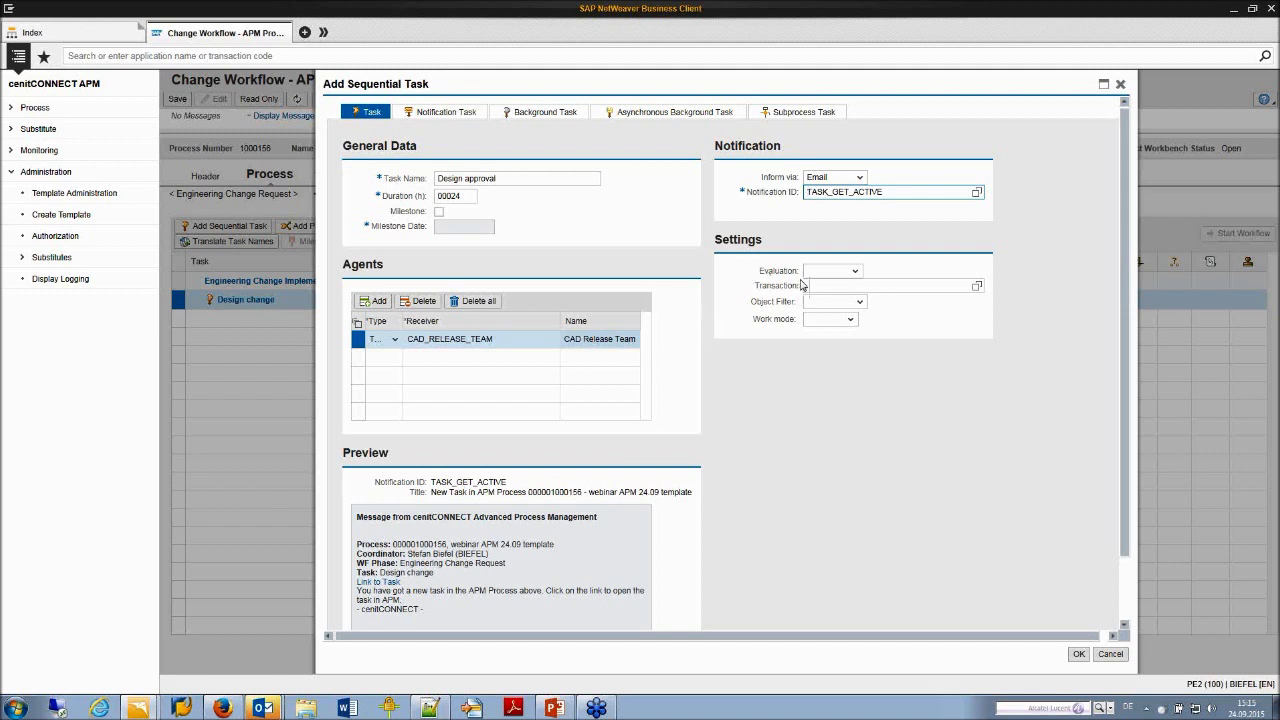
Set the Design approval task's evaluation to Approval, confirm the task and save the workflow.
{"action": "left_click", "coordinate": [855, 271]}
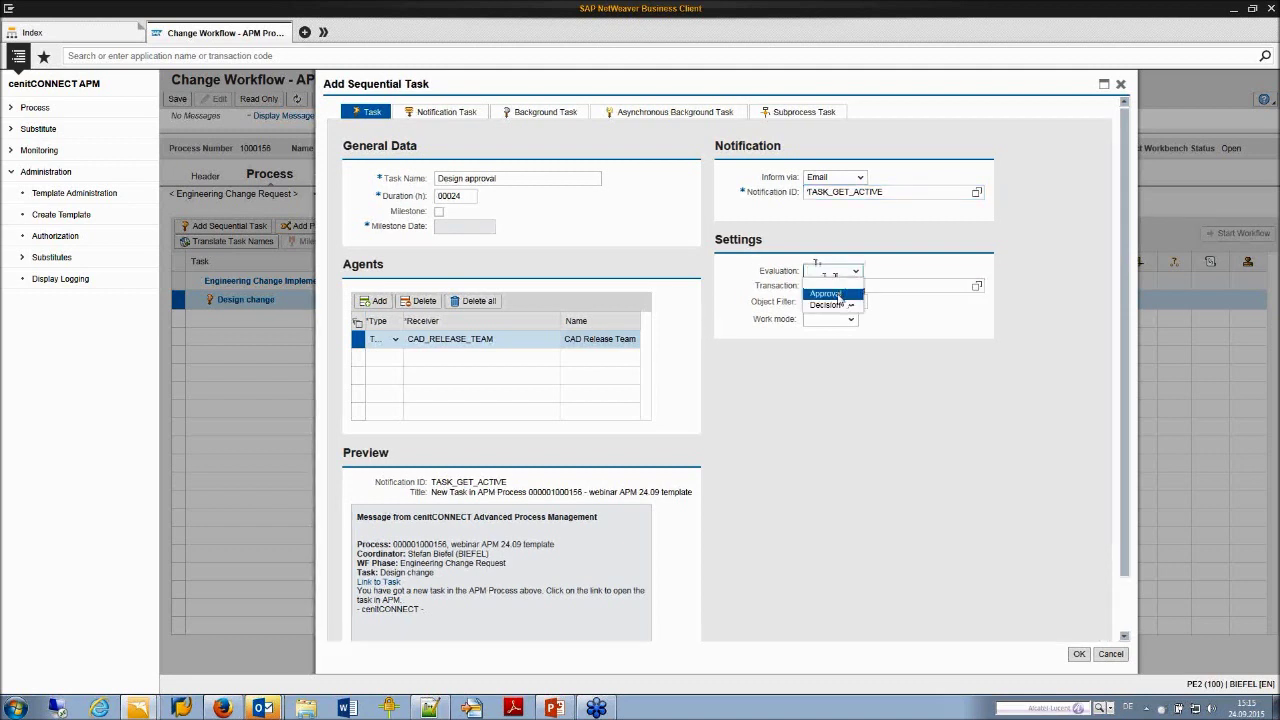
{"action": "left_click", "coordinate": [838, 300]}
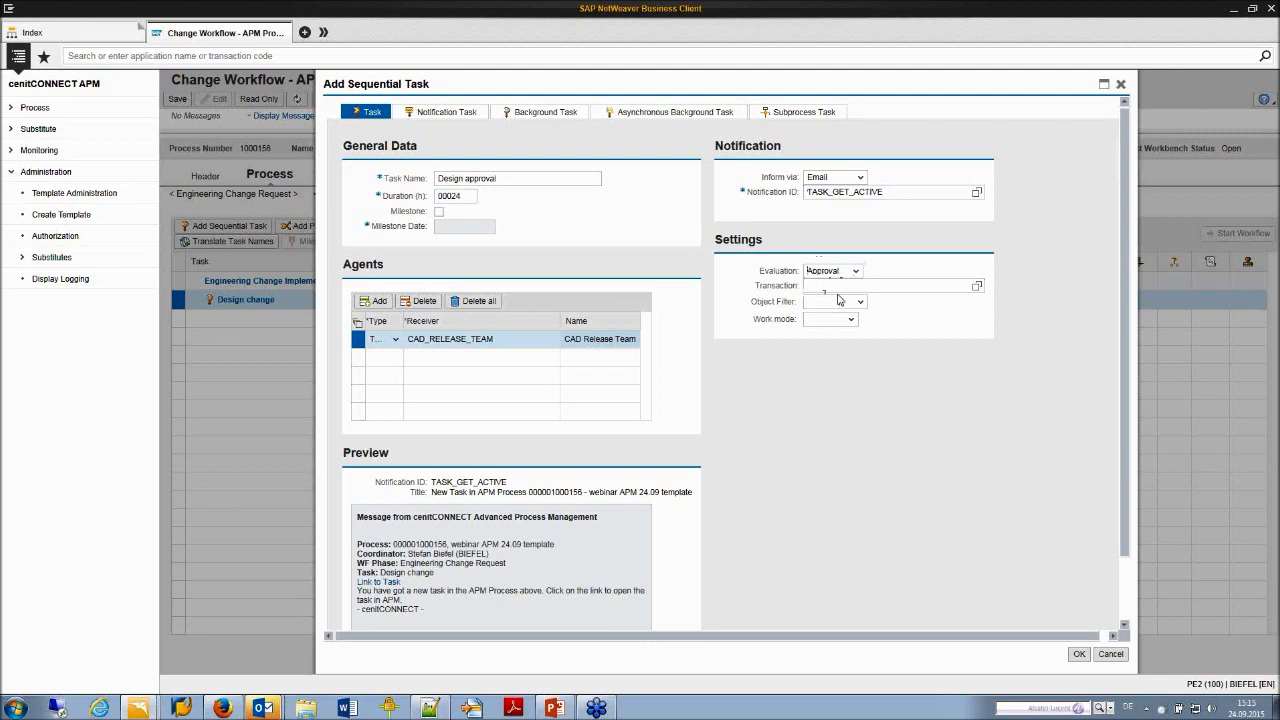
{"action": "left_click", "coordinate": [1080, 656]}
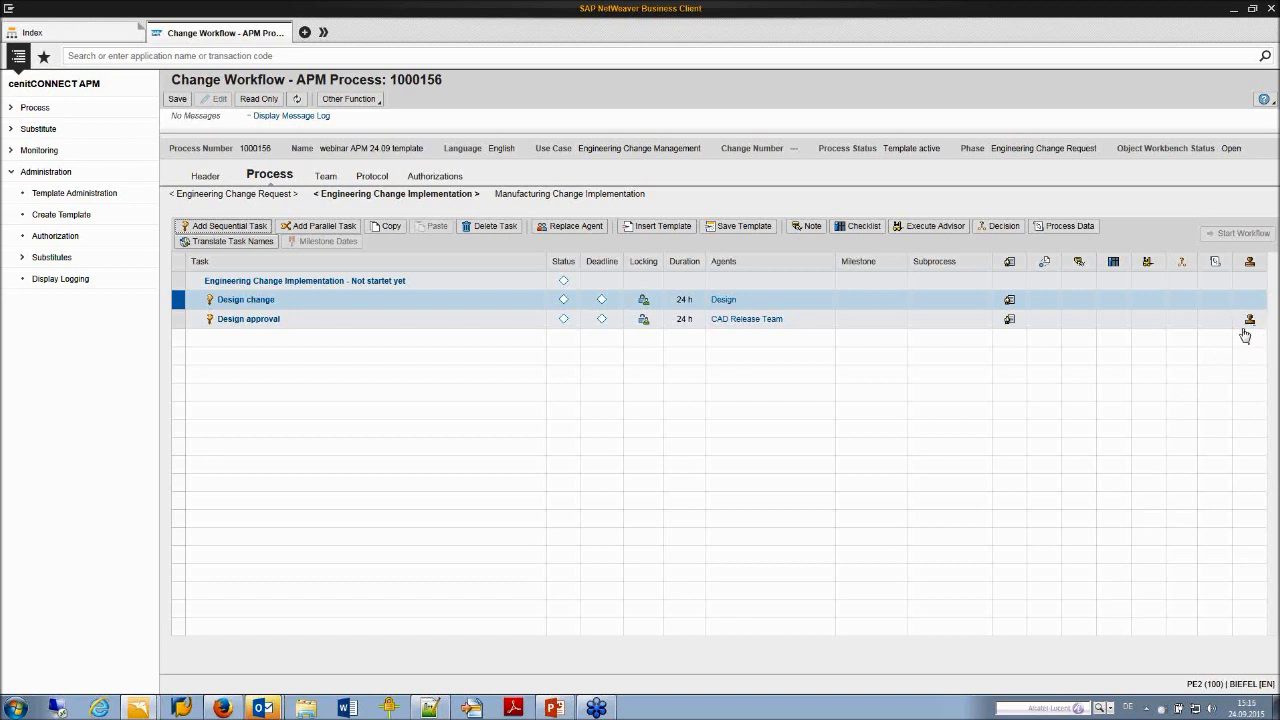
{"action": "left_click", "coordinate": [177, 99]}
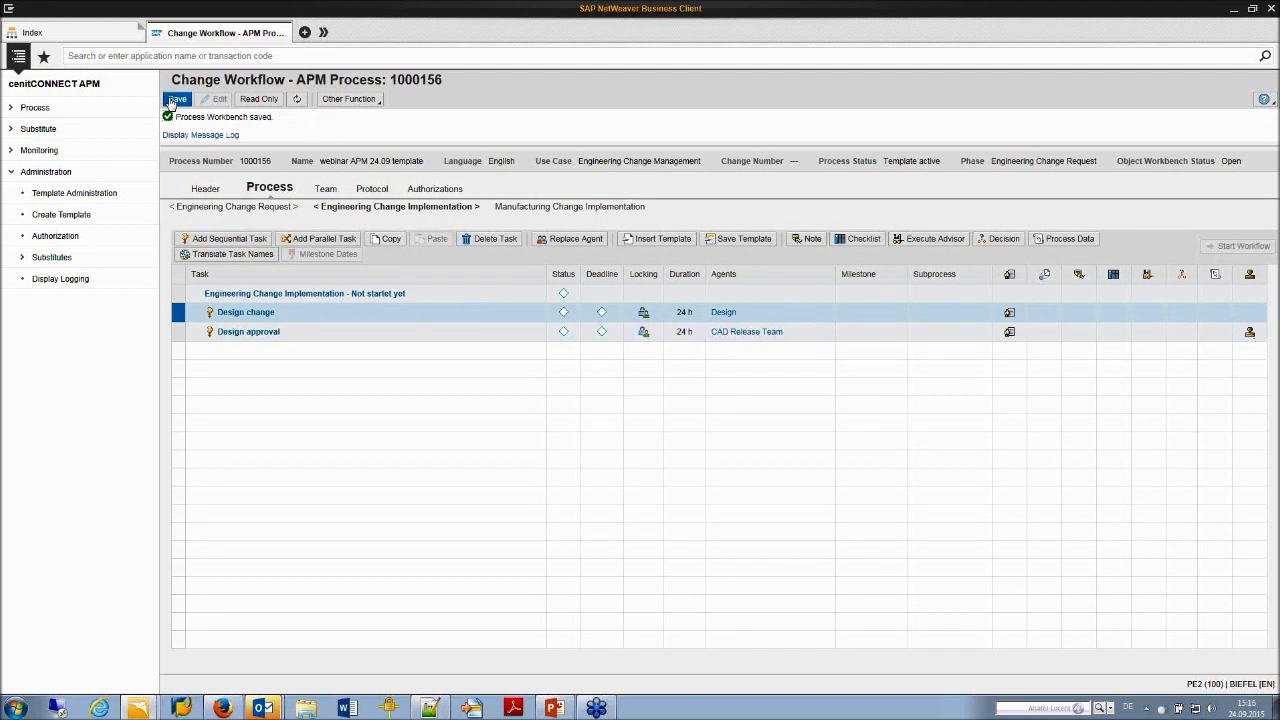
Review the background task's automated actions on the "Workflow description" slide in PowerPoint, and return to SAP NetWeaver Business Client.
{"action": "key", "text": "alt+Tab"}
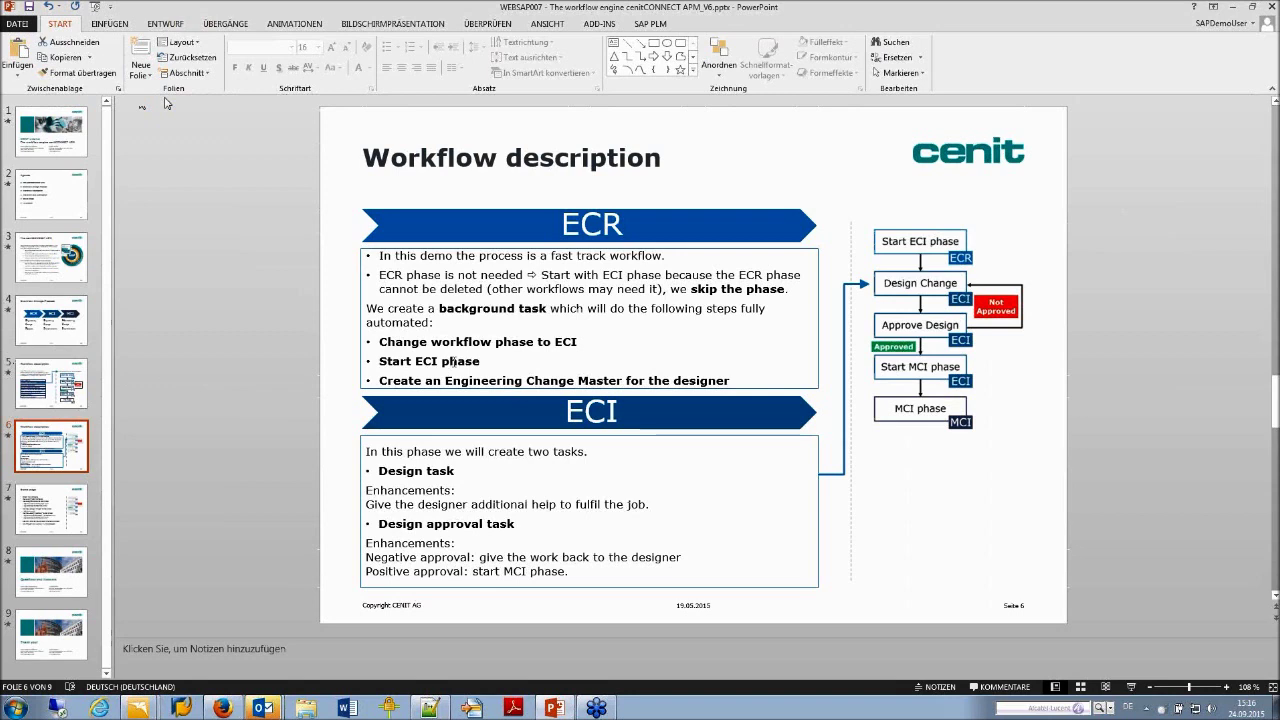
{"action": "left_click_drag", "start_coordinate": [584, 342], "coordinate": [379, 342]}
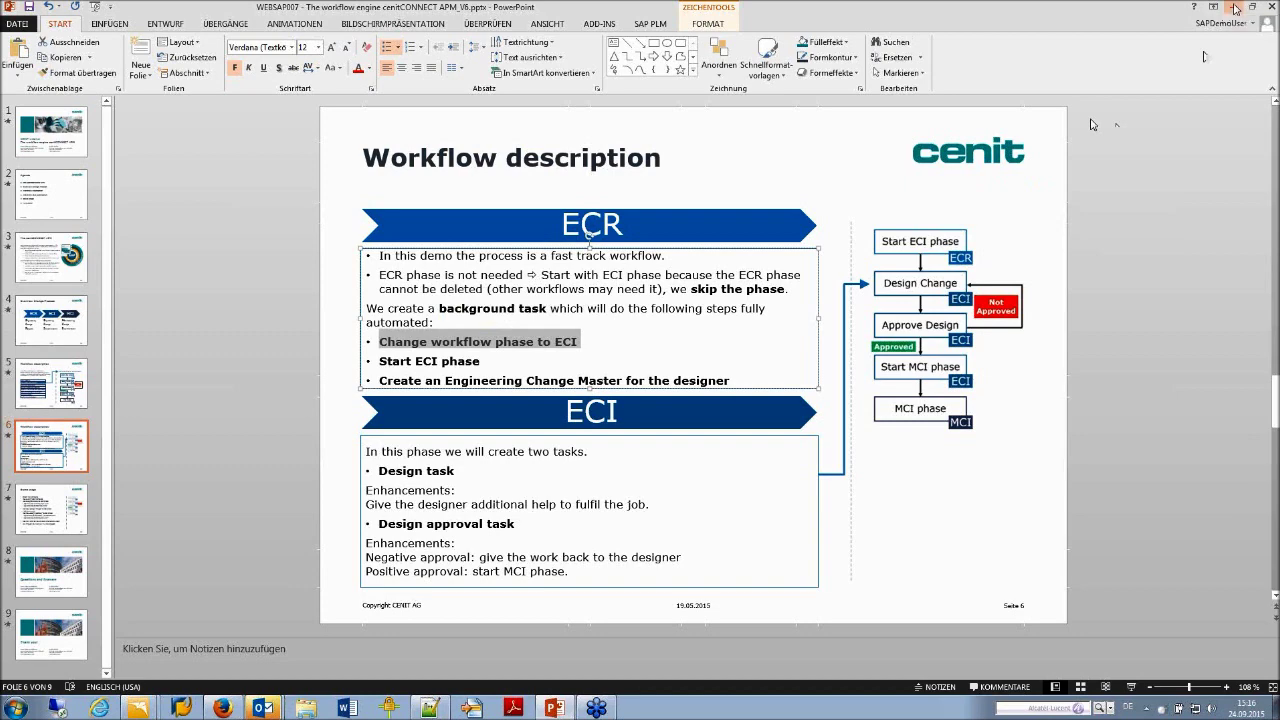
{"action": "left_click", "coordinate": [1236, 8]}
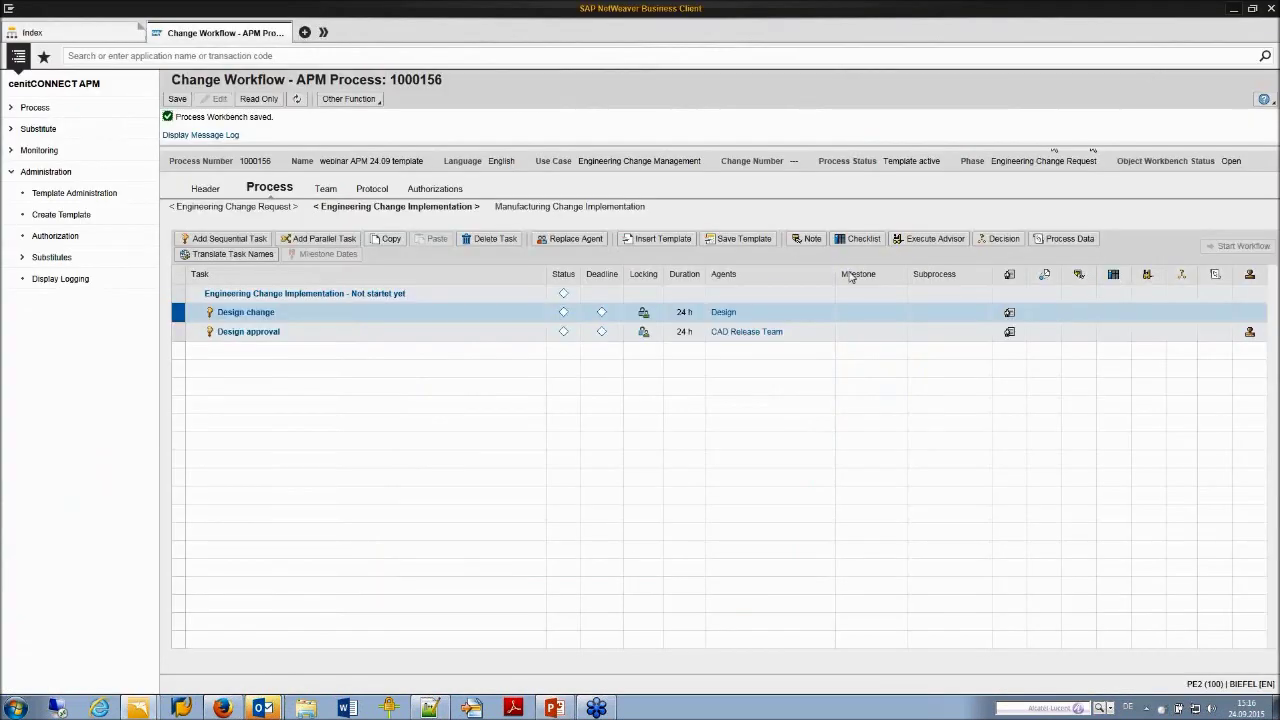
In the Engineering Change Request phase, add the Start workflow in phase execute advisor to the Start ECI phase automatically task.
{"action": "left_click", "coordinate": [224, 210]}
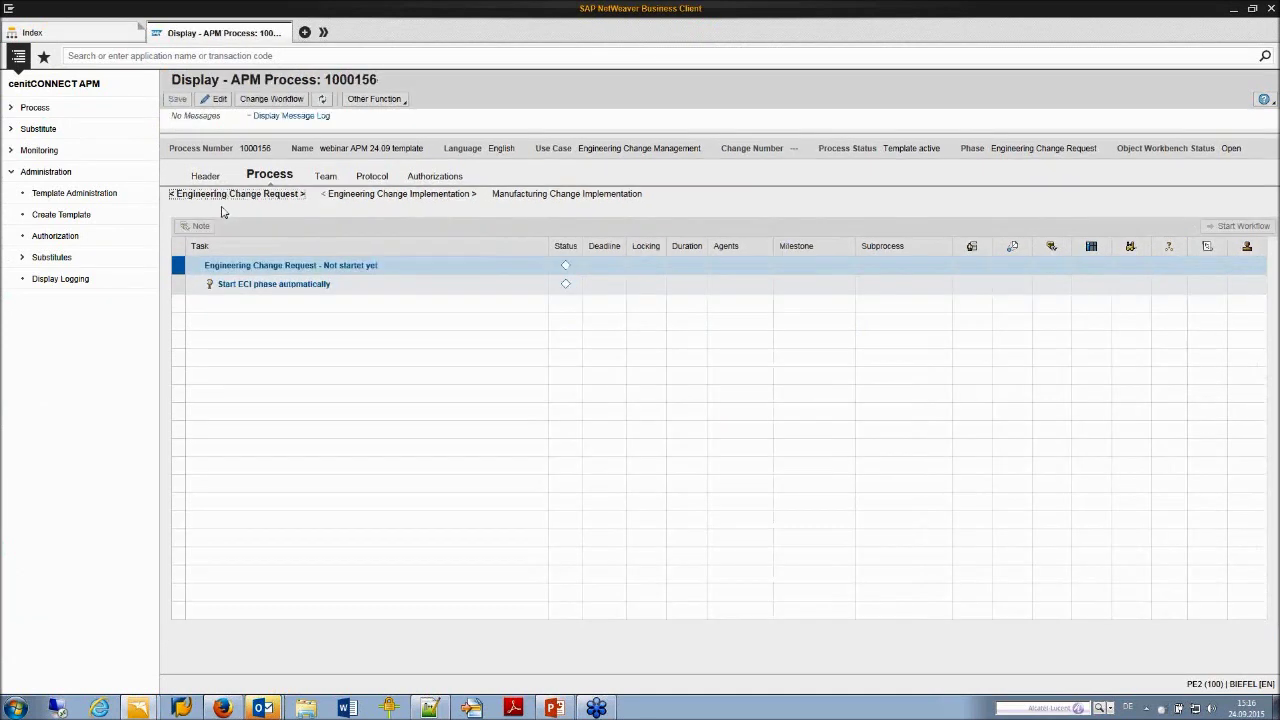
{"action": "left_click", "coordinate": [262, 99]}
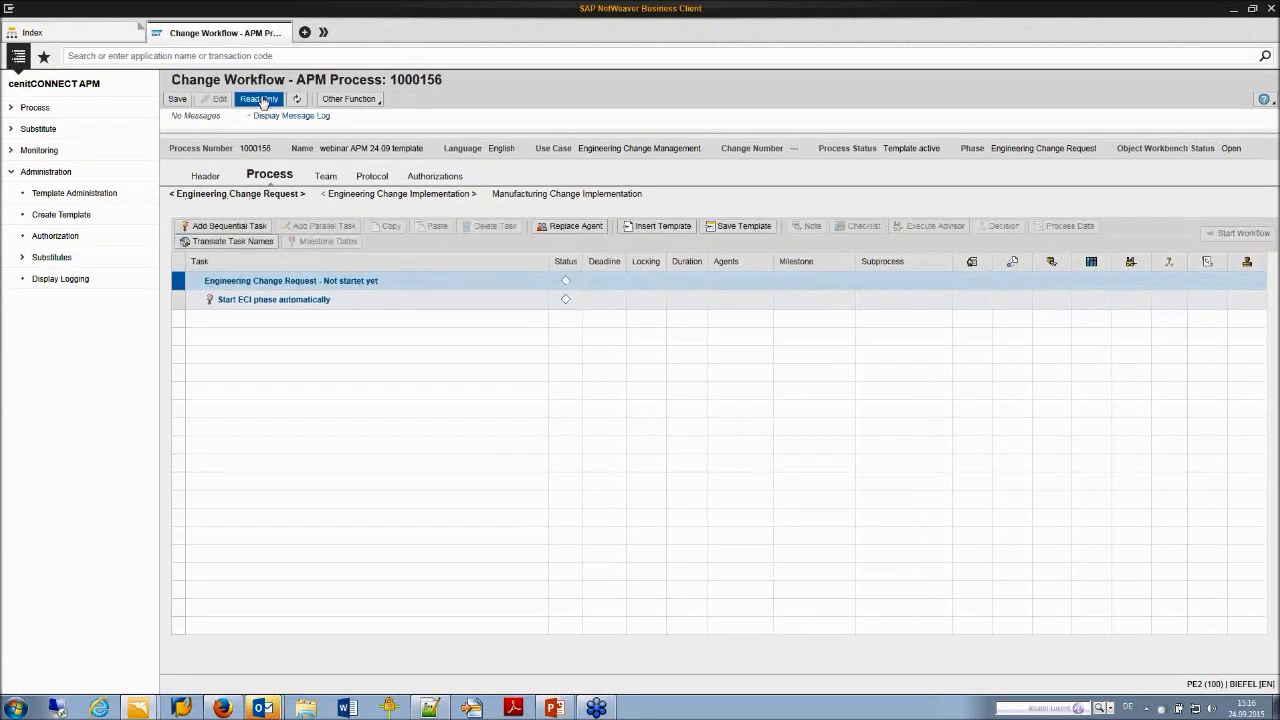
{"action": "right_click", "coordinate": [284, 303]}
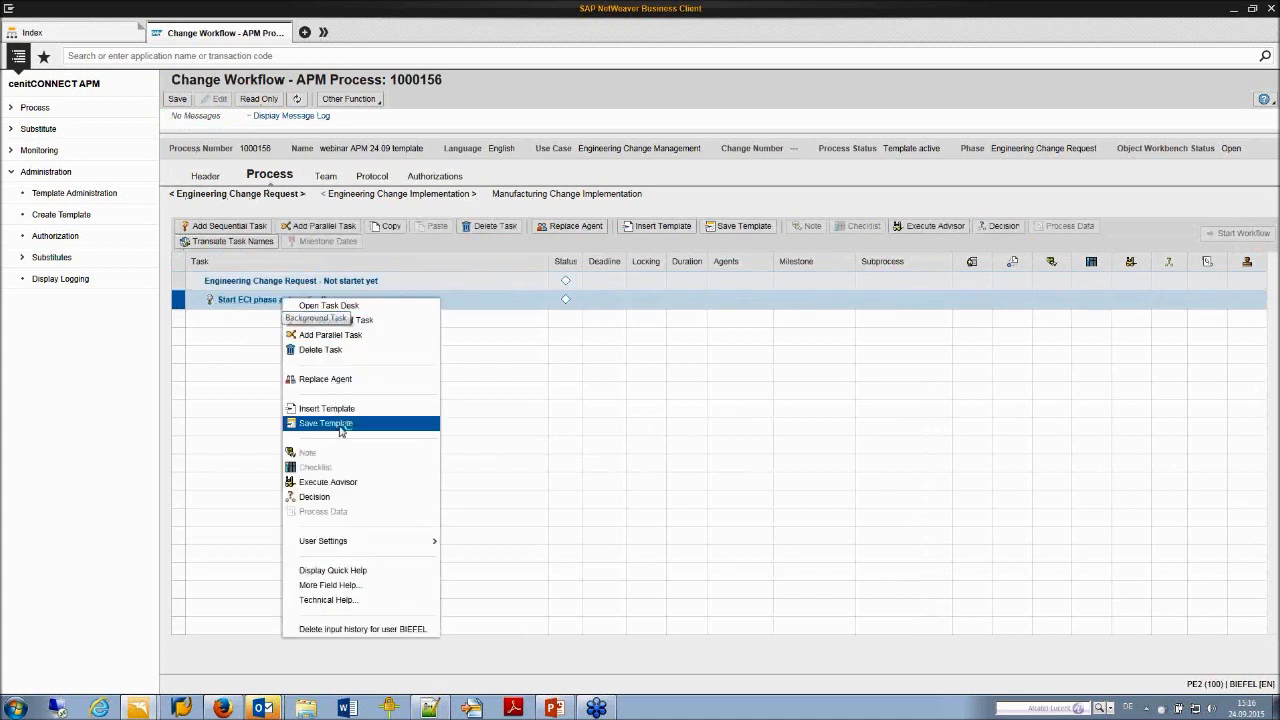
{"action": "left_click", "coordinate": [364, 485]}
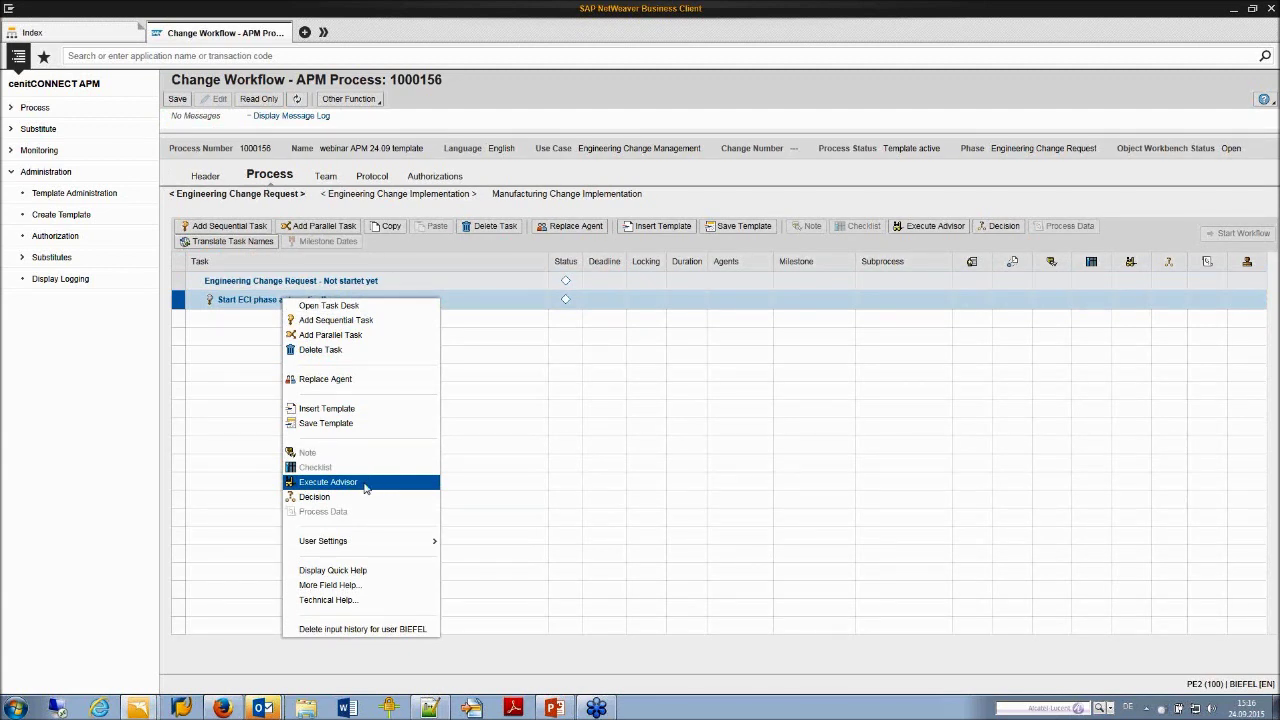
{"action": "left_click", "coordinate": [336, 487]}
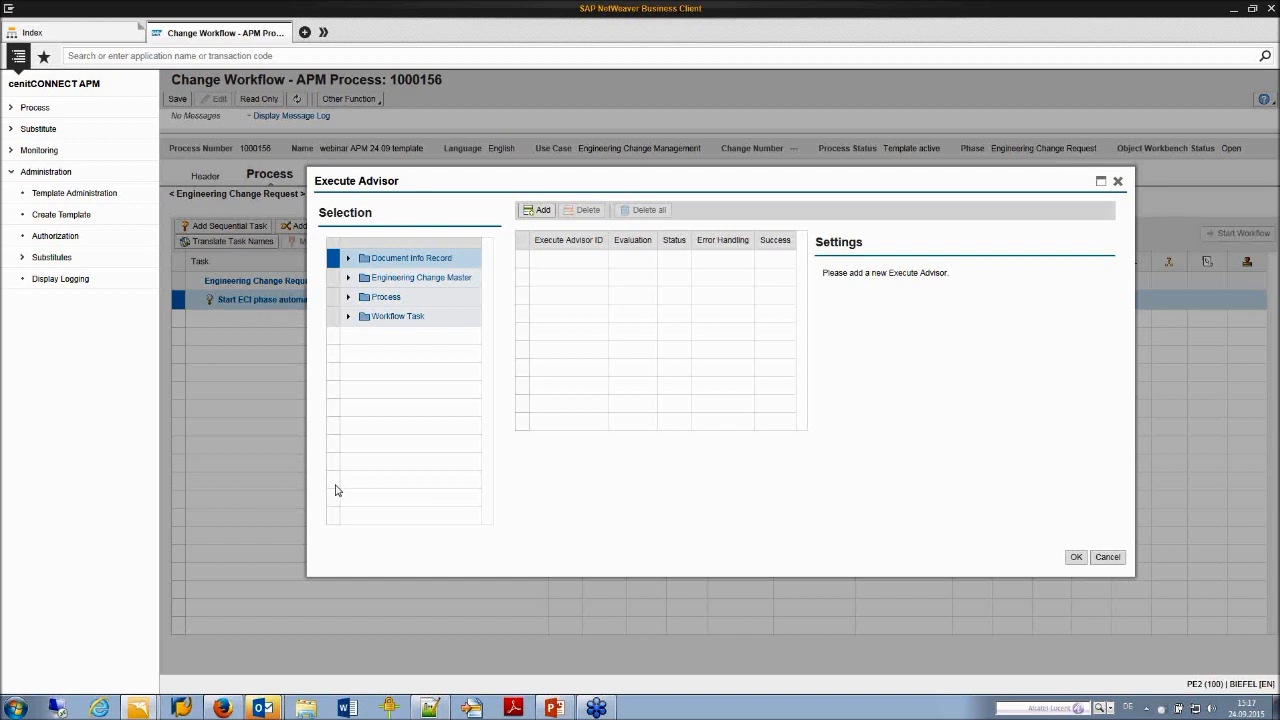
{"action": "left_click", "coordinate": [348, 297]}
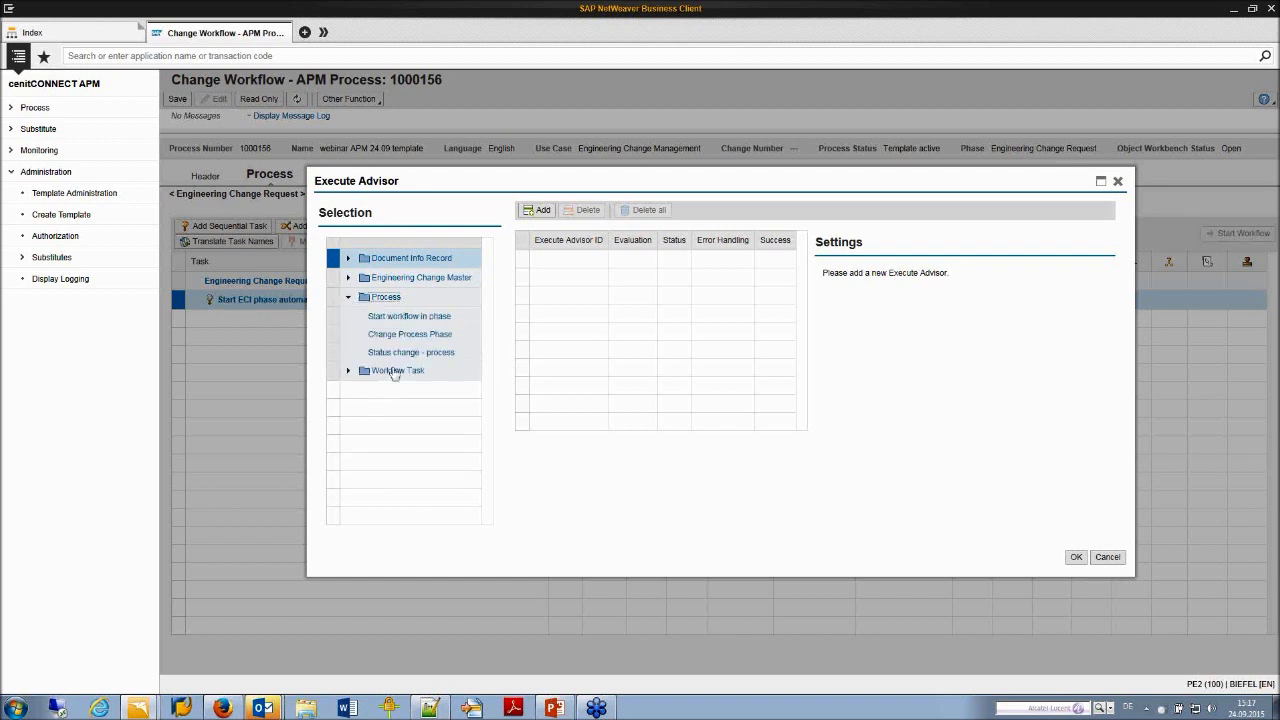
{"action": "left_click", "coordinate": [401, 318]}
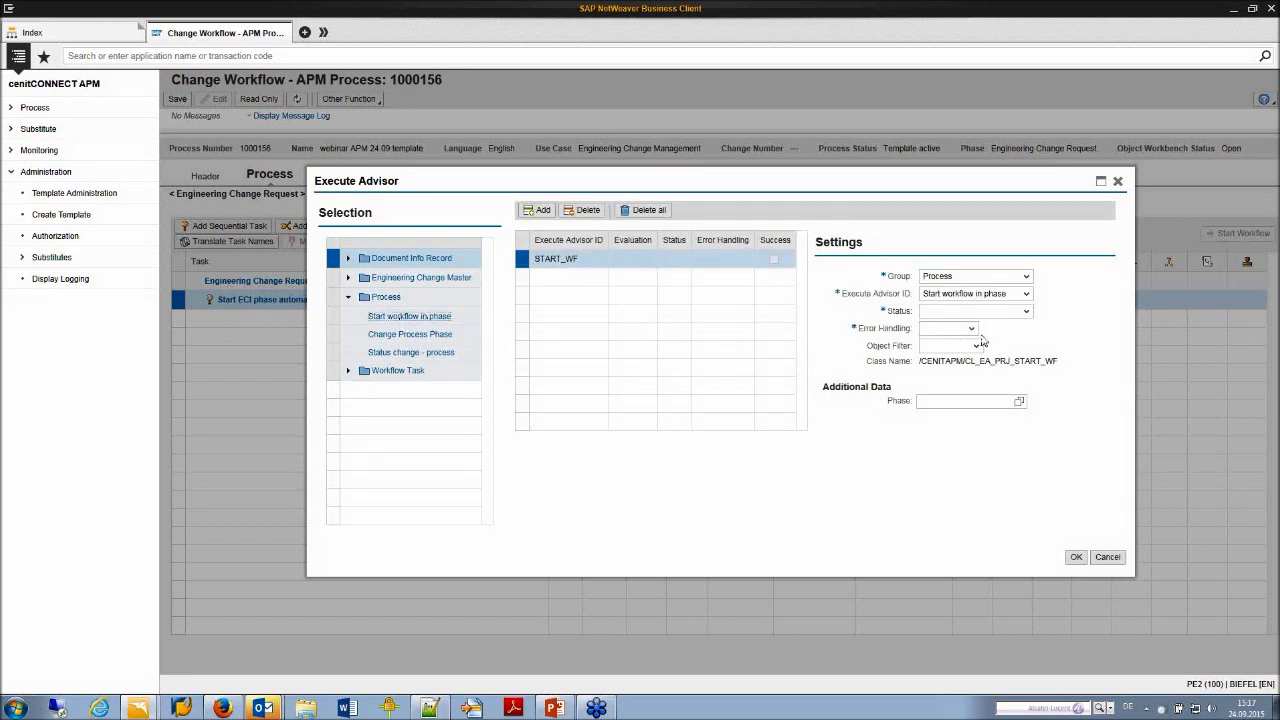
Set the Start workflow in phase advisor to status Accepted -> Completed, error handling check and phase T02 (Engineering Change Implementation).
{"action": "left_click", "coordinate": [1026, 311]}
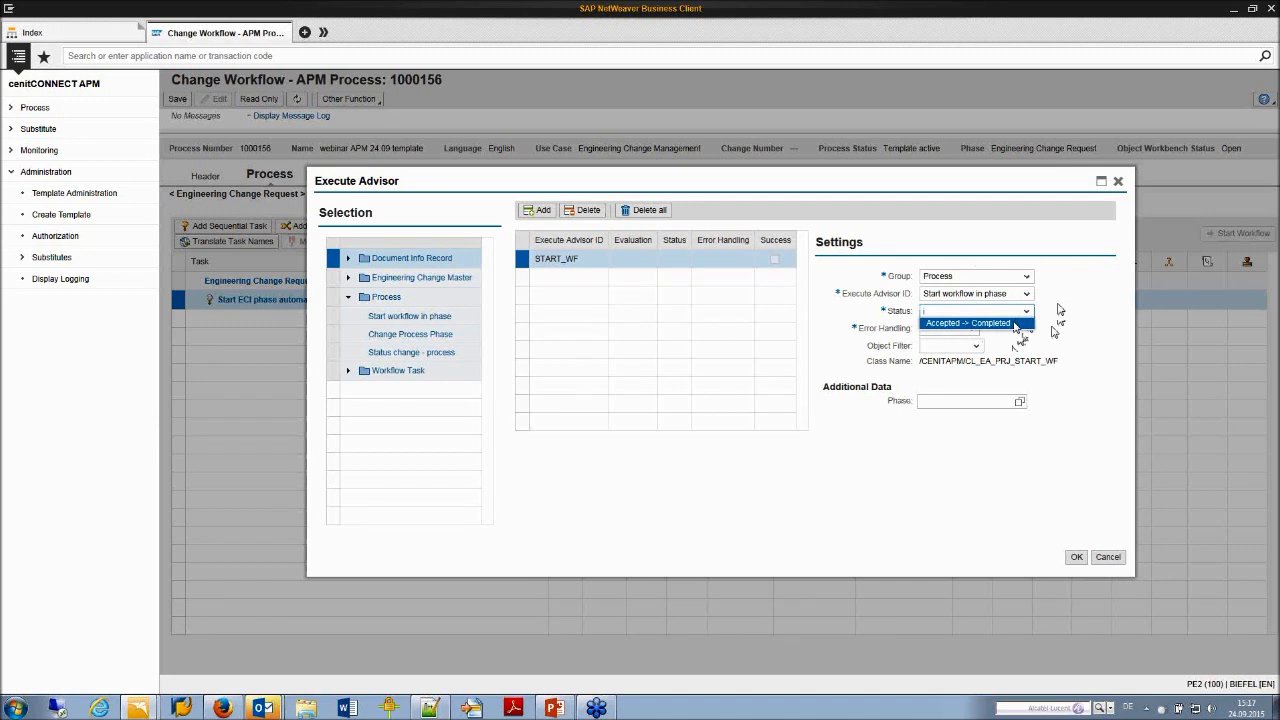
{"action": "left_click", "coordinate": [1015, 324]}
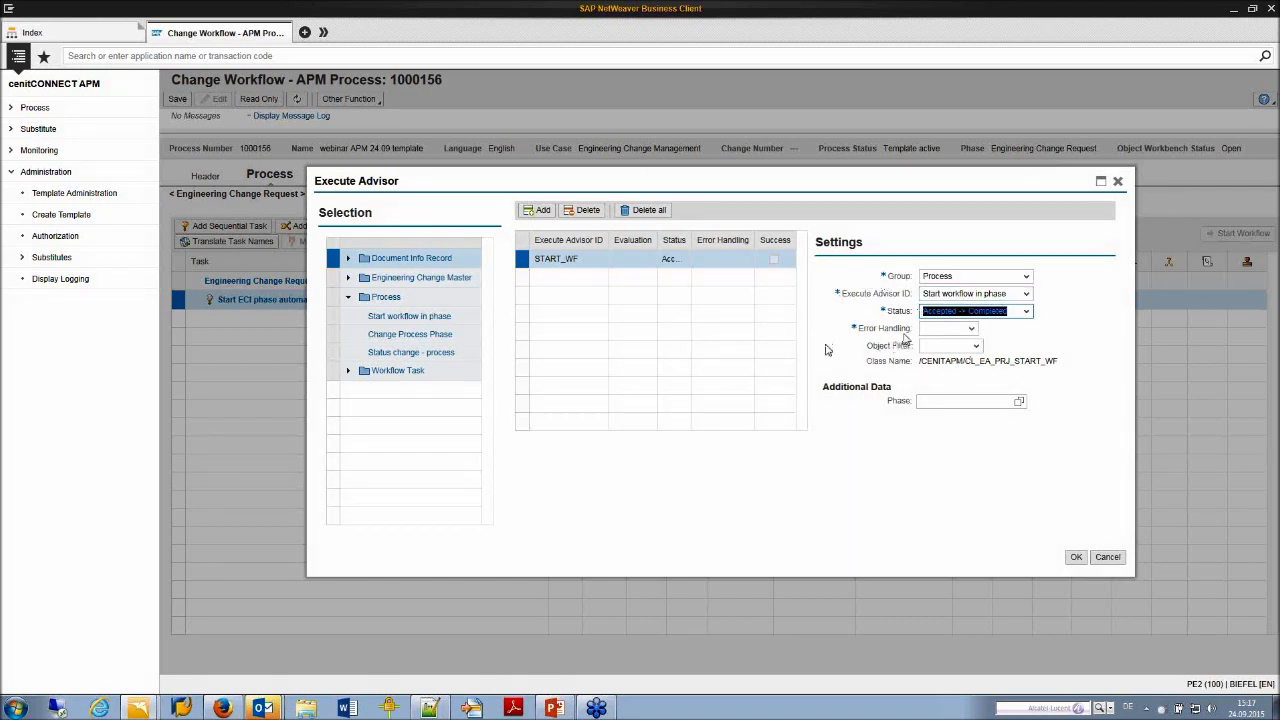
{"action": "left_click", "coordinate": [969, 330]}
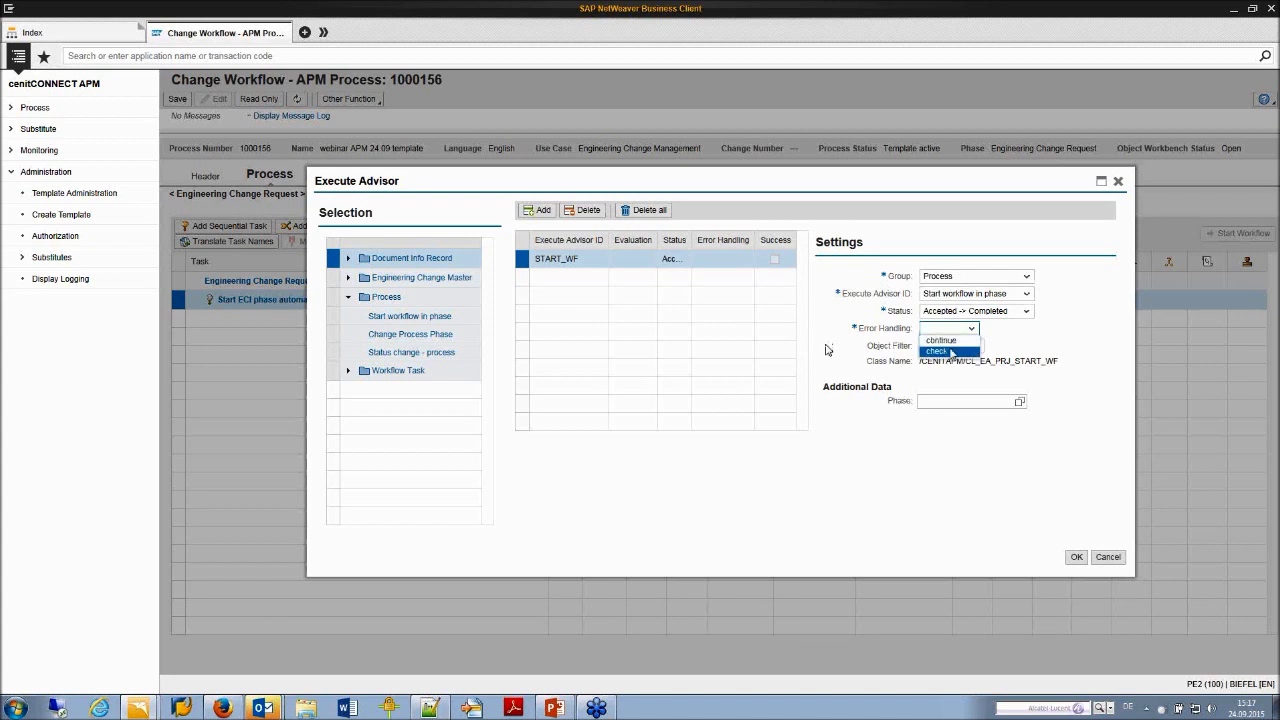
{"action": "left_click", "coordinate": [951, 352]}
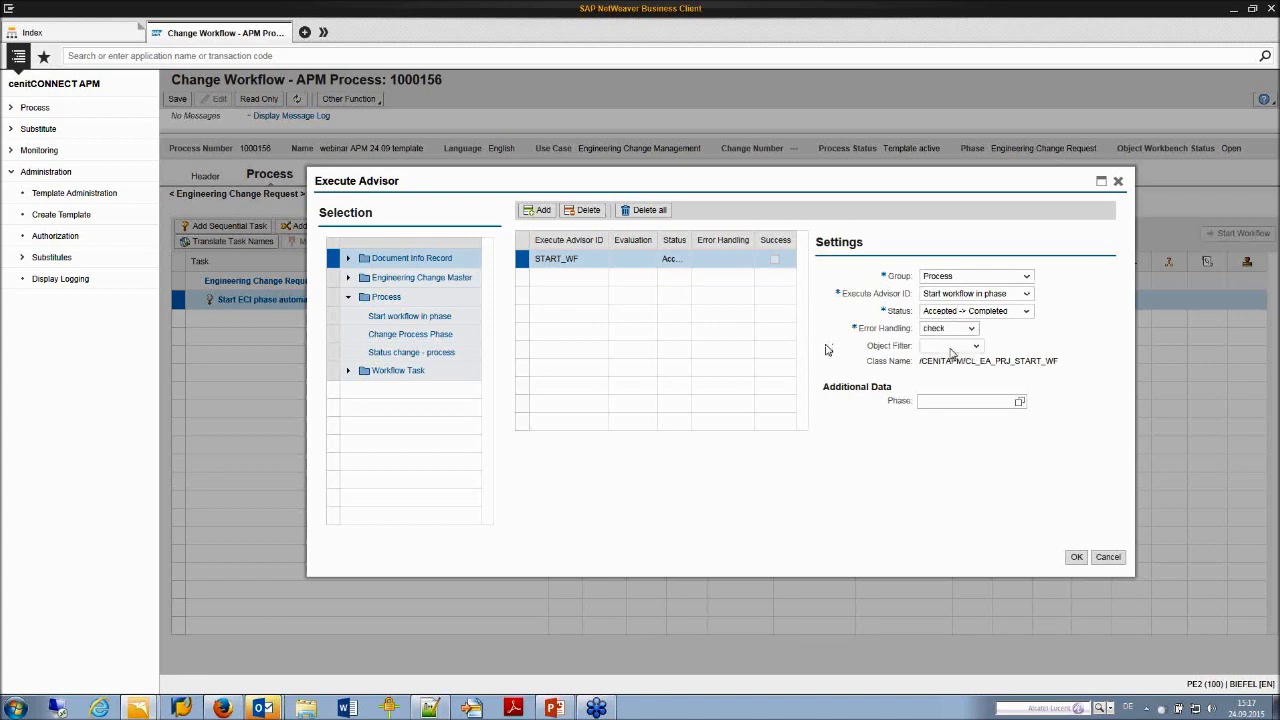
{"action": "left_click", "coordinate": [958, 404]}
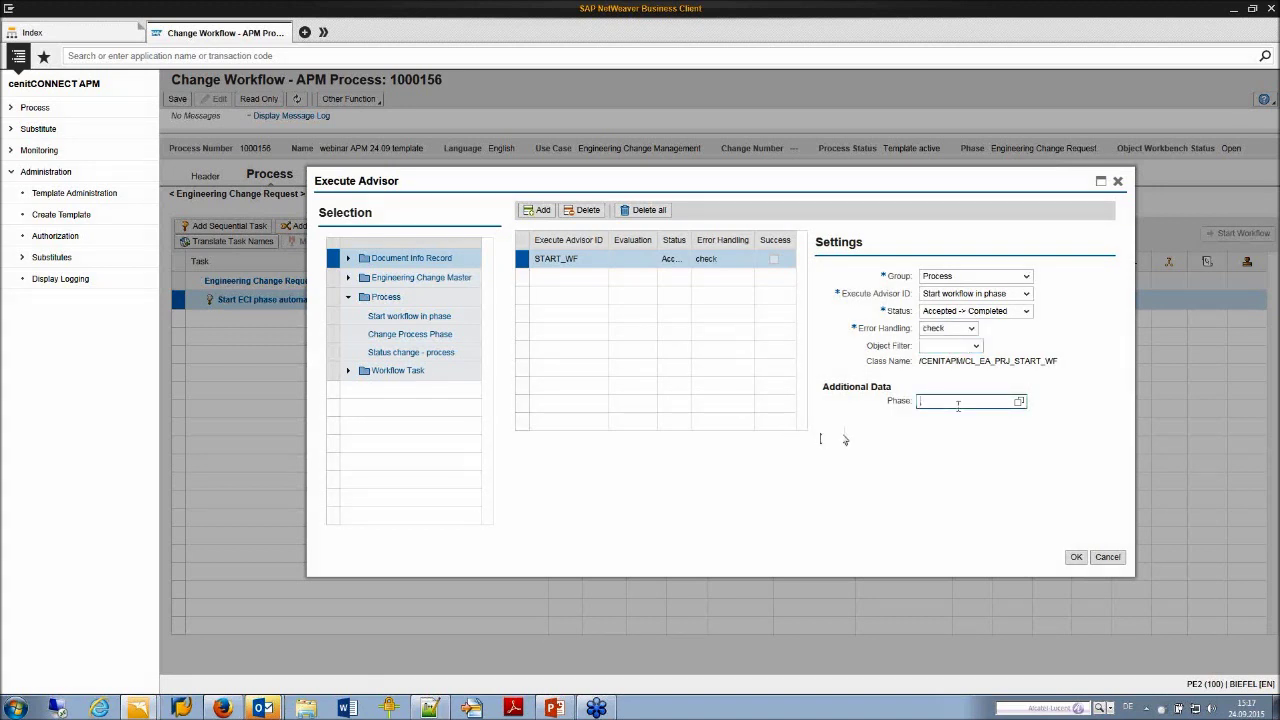
{"action": "left_click", "coordinate": [1020, 403]}
{"action": "left_click", "coordinate": [548, 396]}
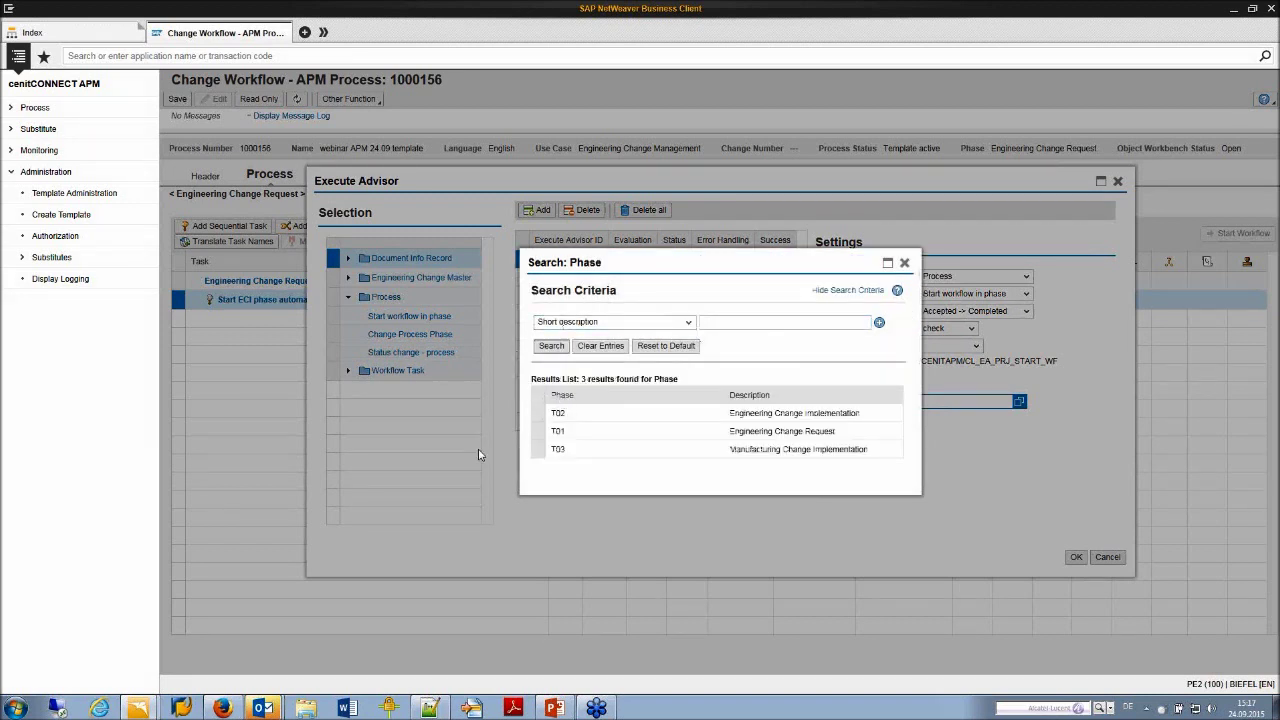
{"action": "left_click", "coordinate": [758, 414]}
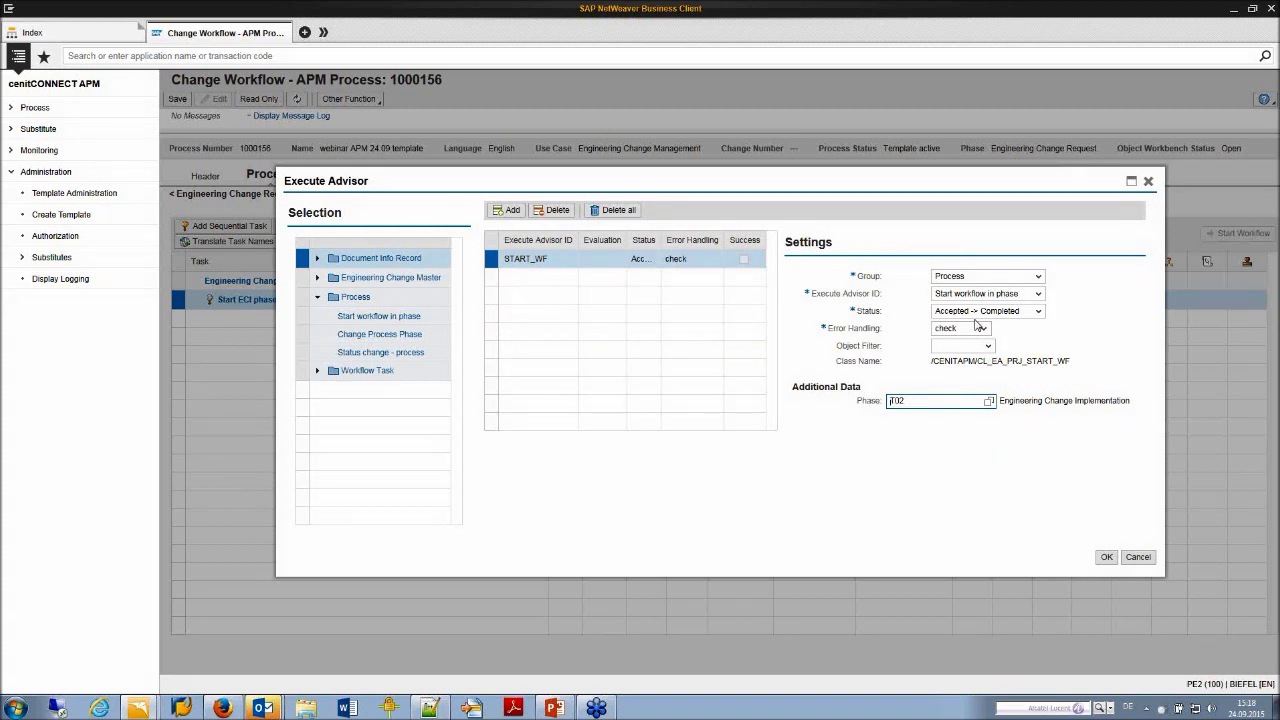
Add the Change Process Phase execute advisor with status Accepted -> Completed and error handling check.
{"action": "double_click", "coordinate": [363, 340]}
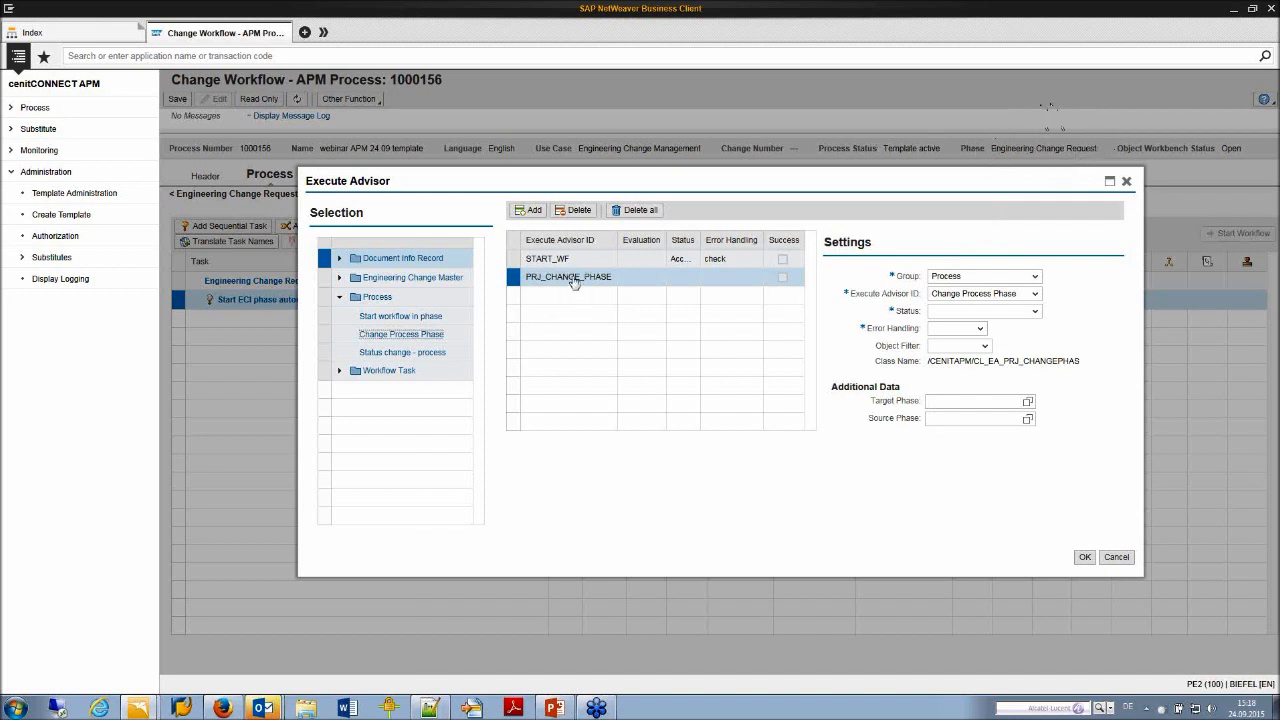
{"action": "left_click", "coordinate": [1033, 312]}
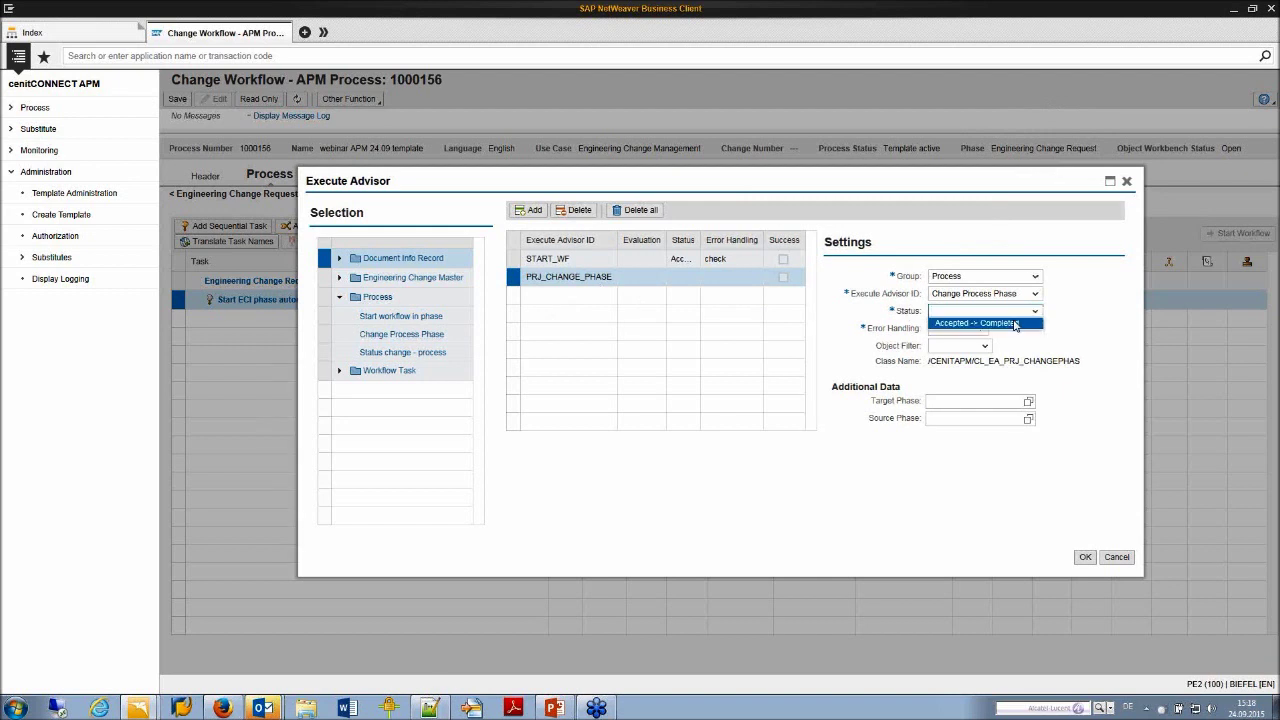
{"action": "left_click", "coordinate": [1012, 324]}
{"action": "left_click", "coordinate": [975, 329]}
{"action": "left_click", "coordinate": [974, 351]}
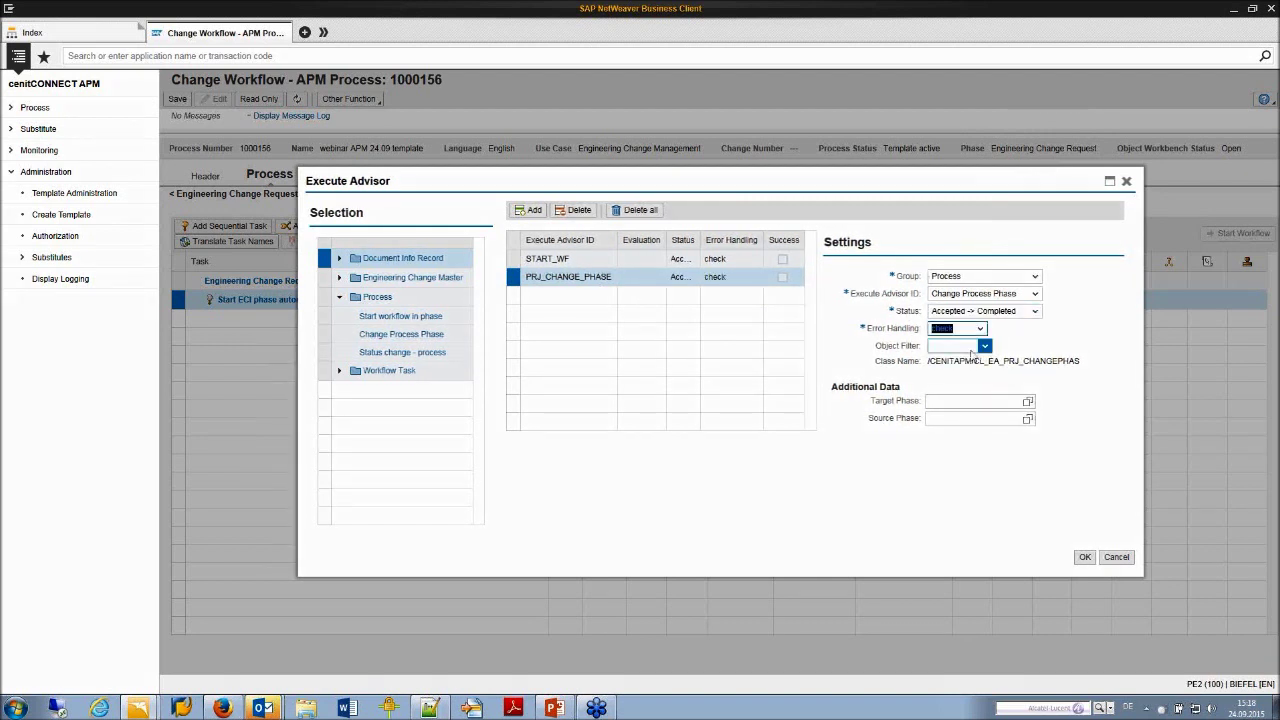
Set the Change Process Phase advisor's source phase to T01 (Engineering Change Request) and its target phase to T02 (Engineering Change Implementation).
{"action": "left_click", "coordinate": [1027, 419]}
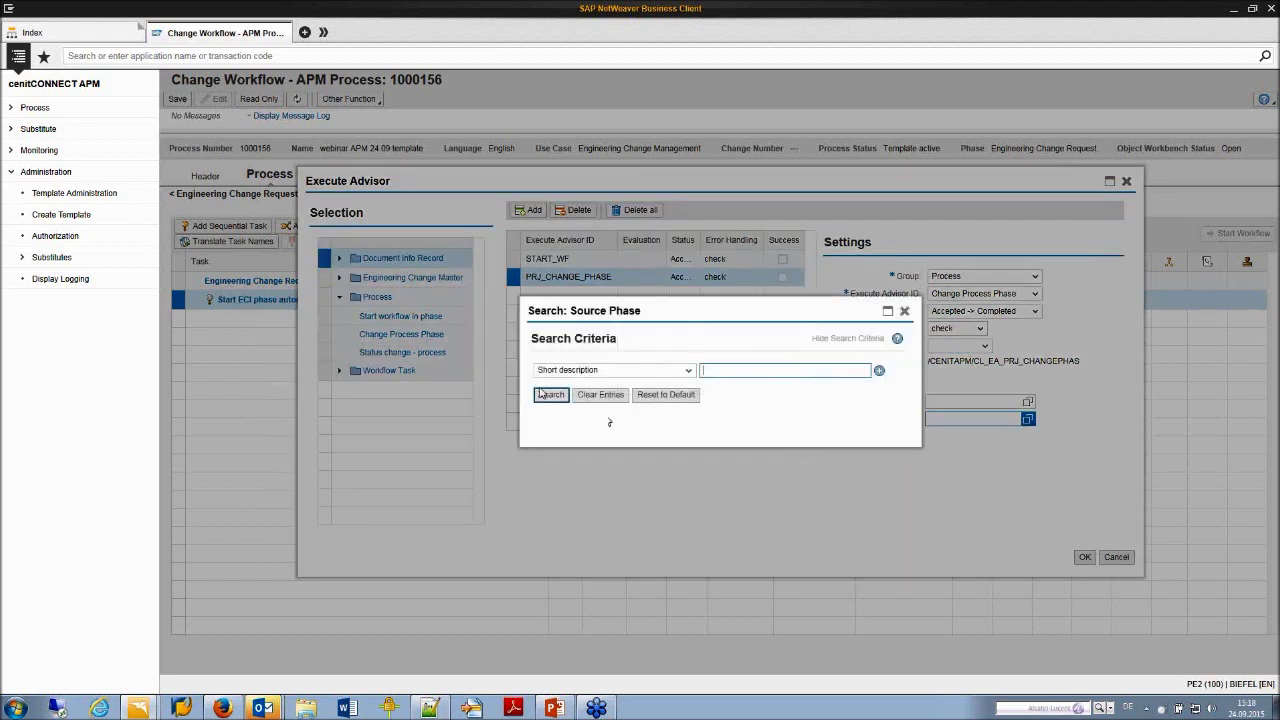
{"action": "left_click", "coordinate": [546, 397]}
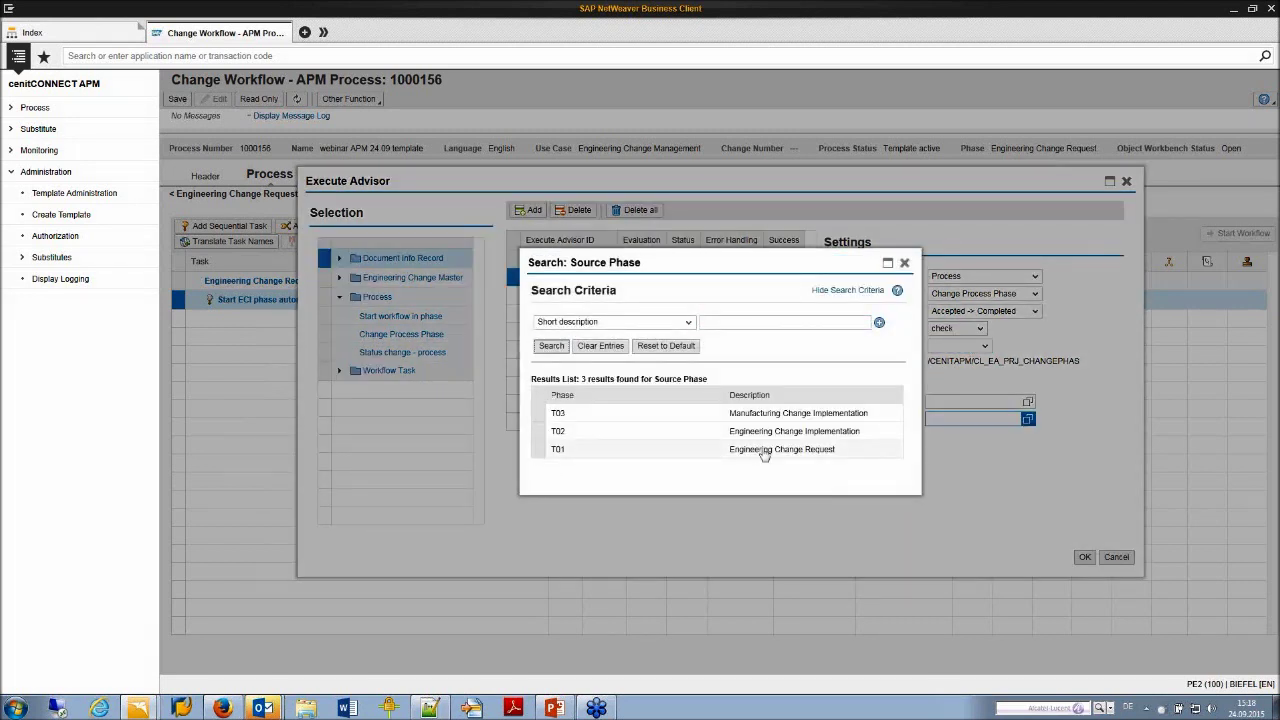
{"action": "left_click", "coordinate": [764, 451]}
{"action": "left_click", "coordinate": [938, 402]}
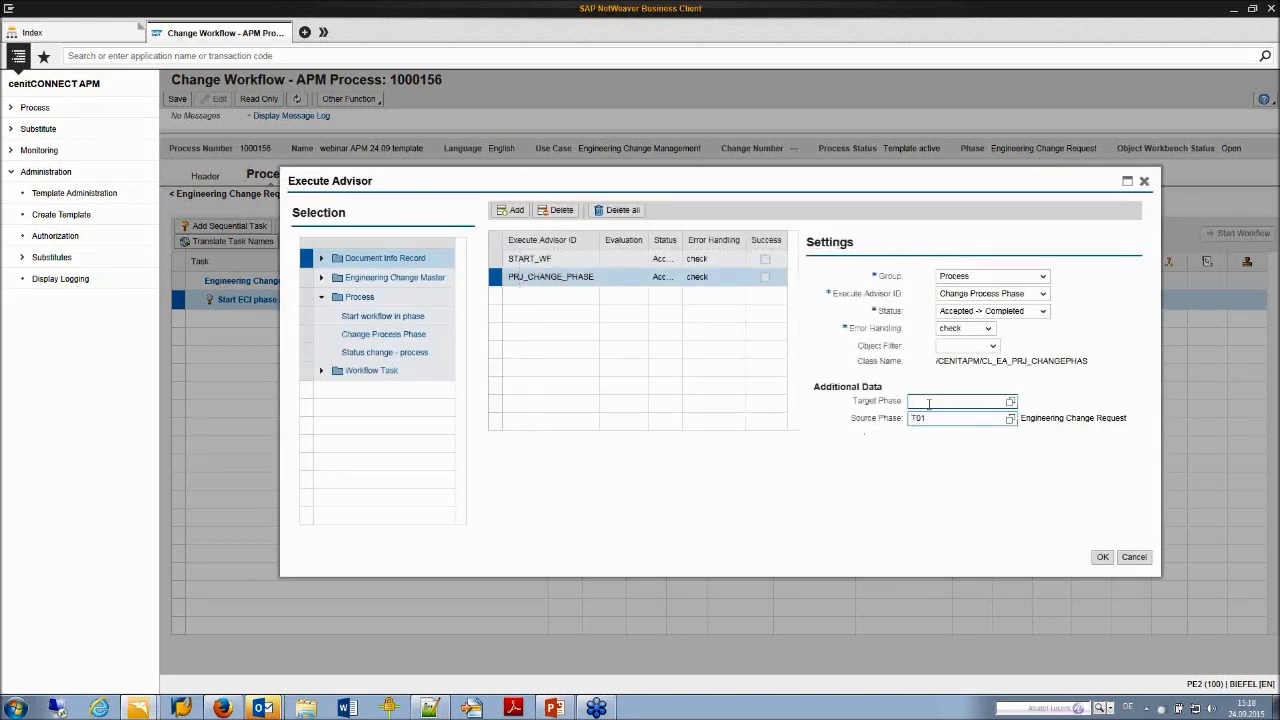
{"action": "left_click", "coordinate": [1010, 401]}
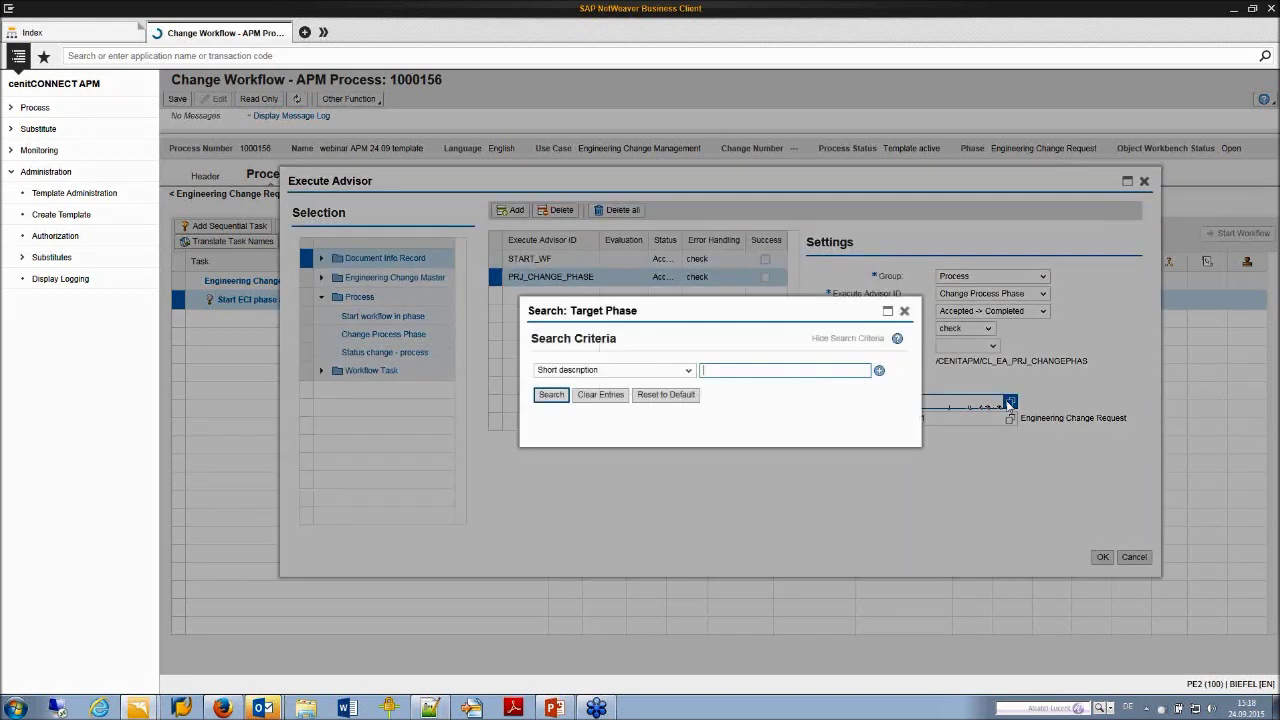
{"action": "left_click", "coordinate": [548, 396]}
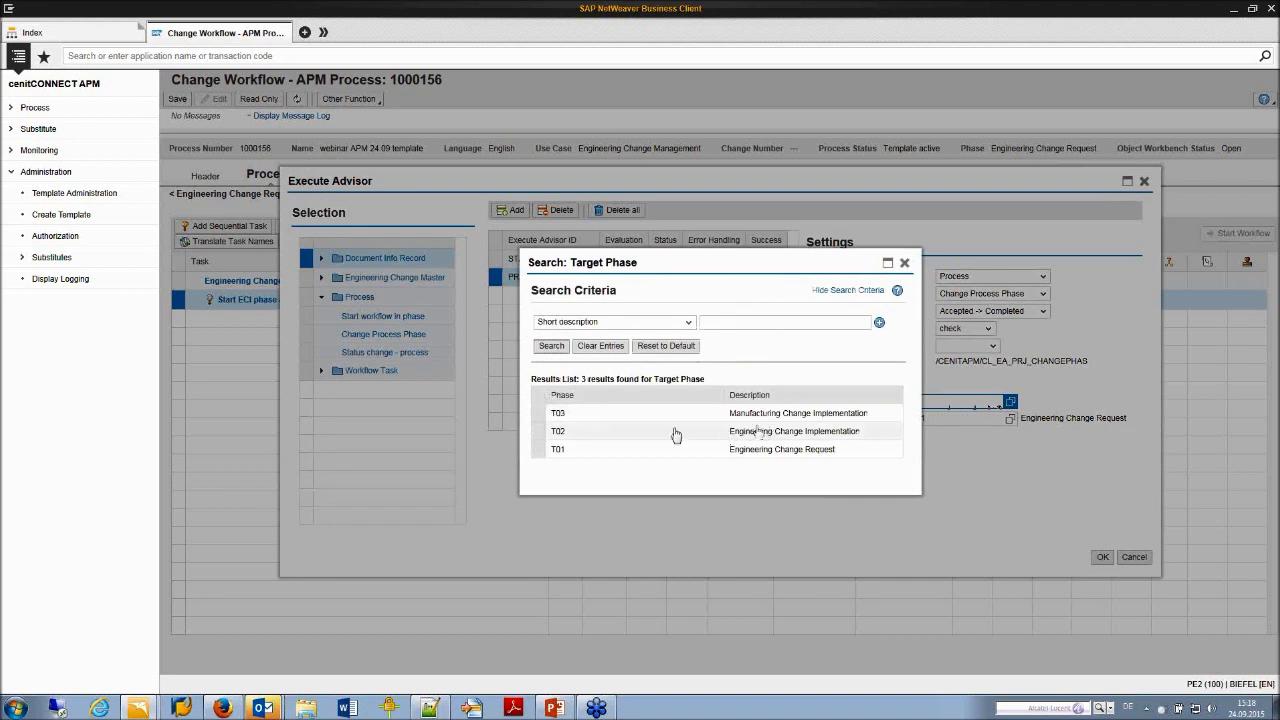
{"action": "left_click", "coordinate": [640, 431]}
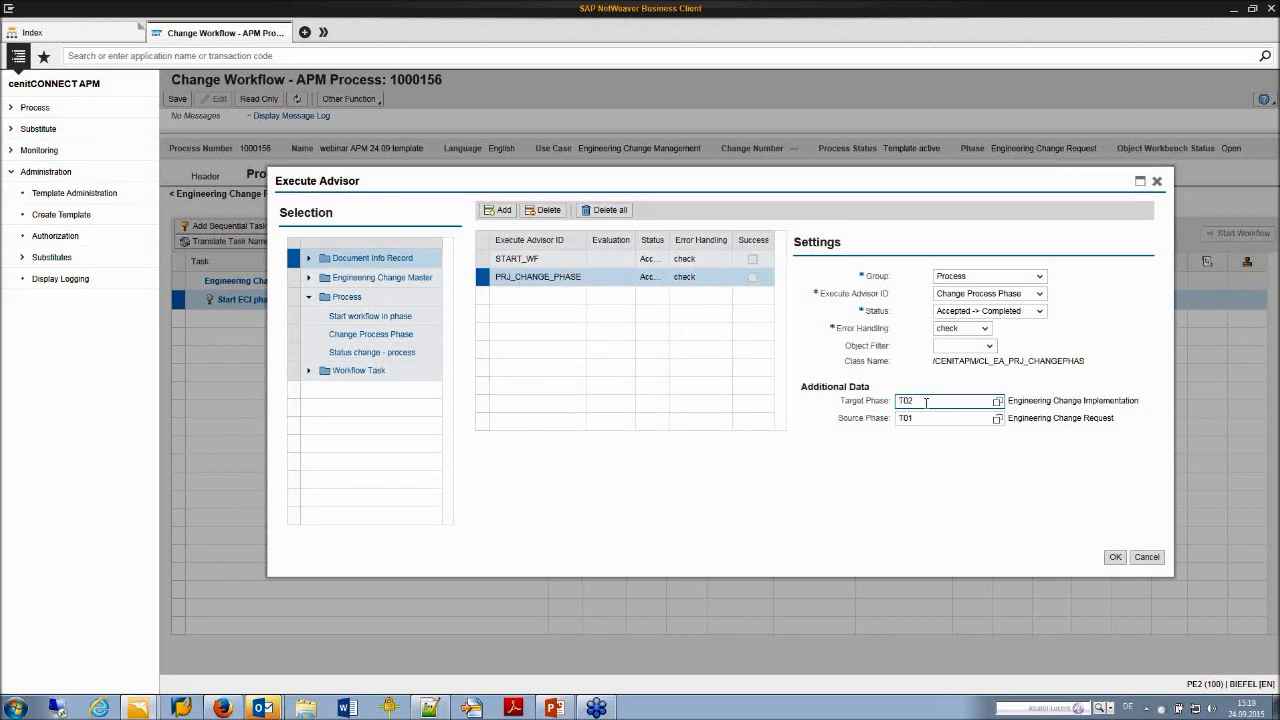
Add the Create ECM execute advisor with status Accepted -> Completed and error handling check, then confirm the advisors and save the workflow.
{"action": "left_click", "coordinate": [308, 279]}
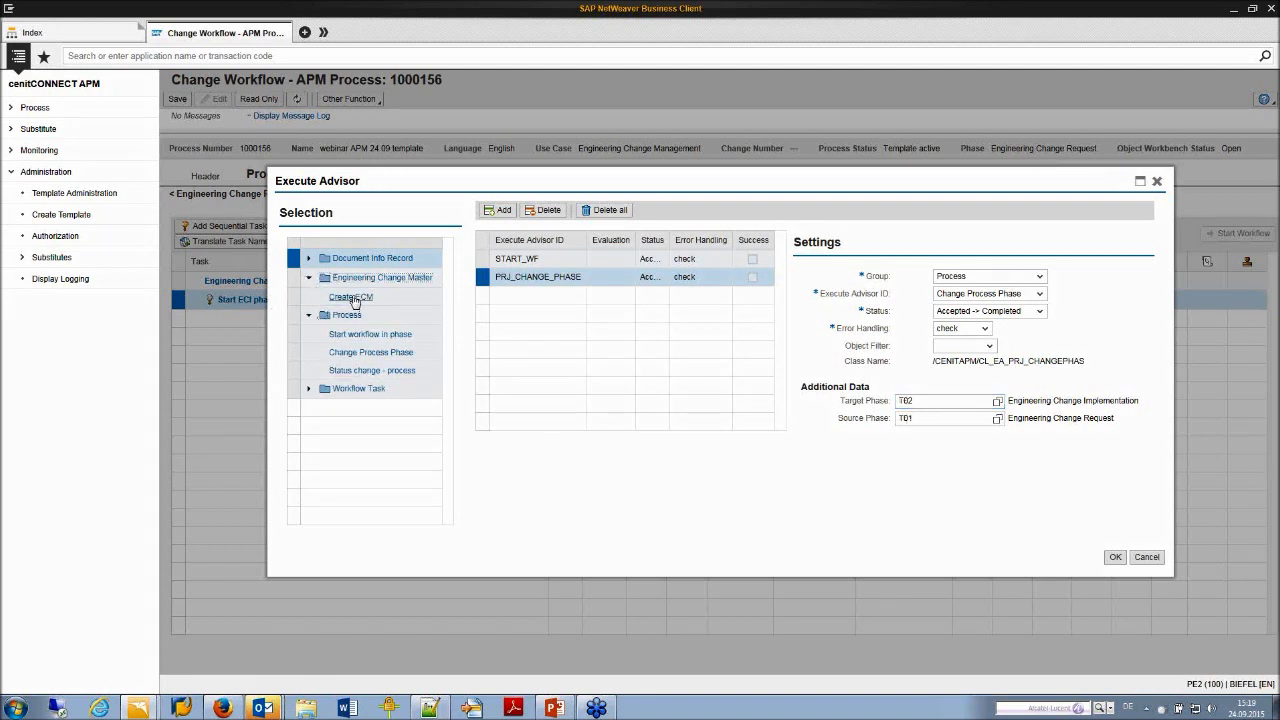
{"action": "double_click", "coordinate": [352, 298]}
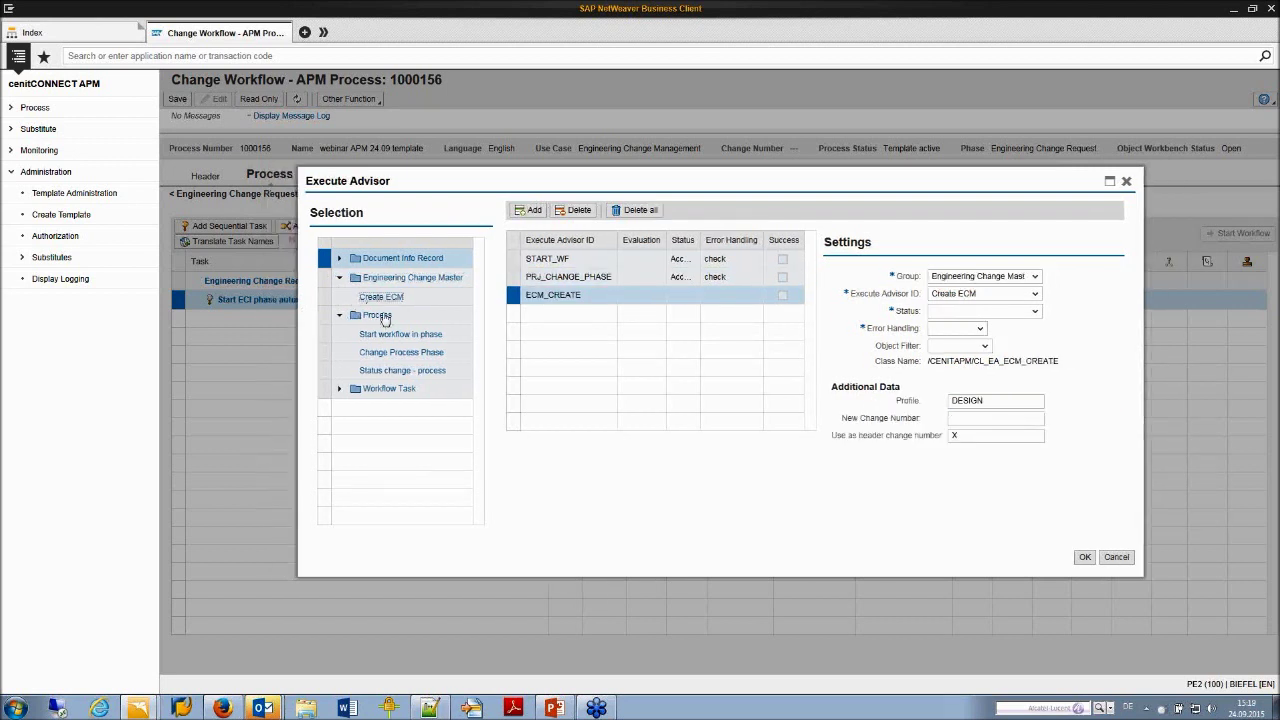
{"action": "left_click", "coordinate": [1024, 312]}
{"action": "left_click", "coordinate": [1012, 330]}
{"action": "left_click", "coordinate": [980, 329]}
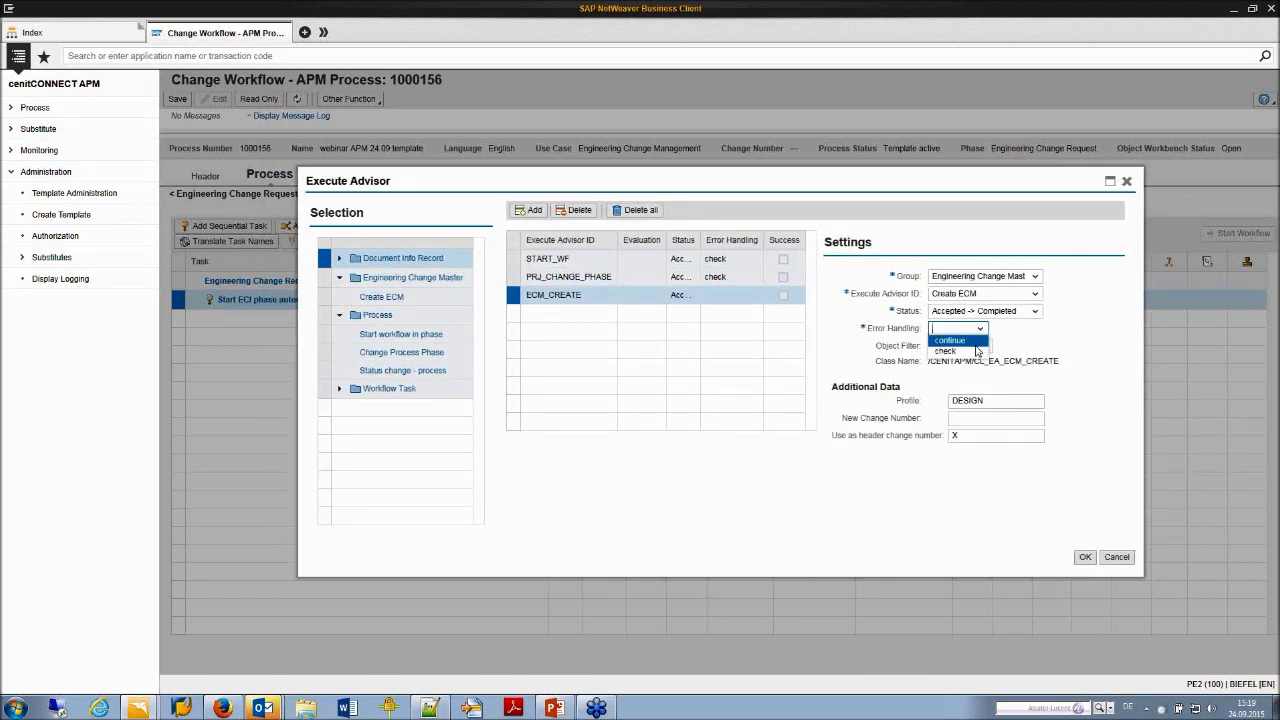
{"action": "left_click", "coordinate": [975, 353]}
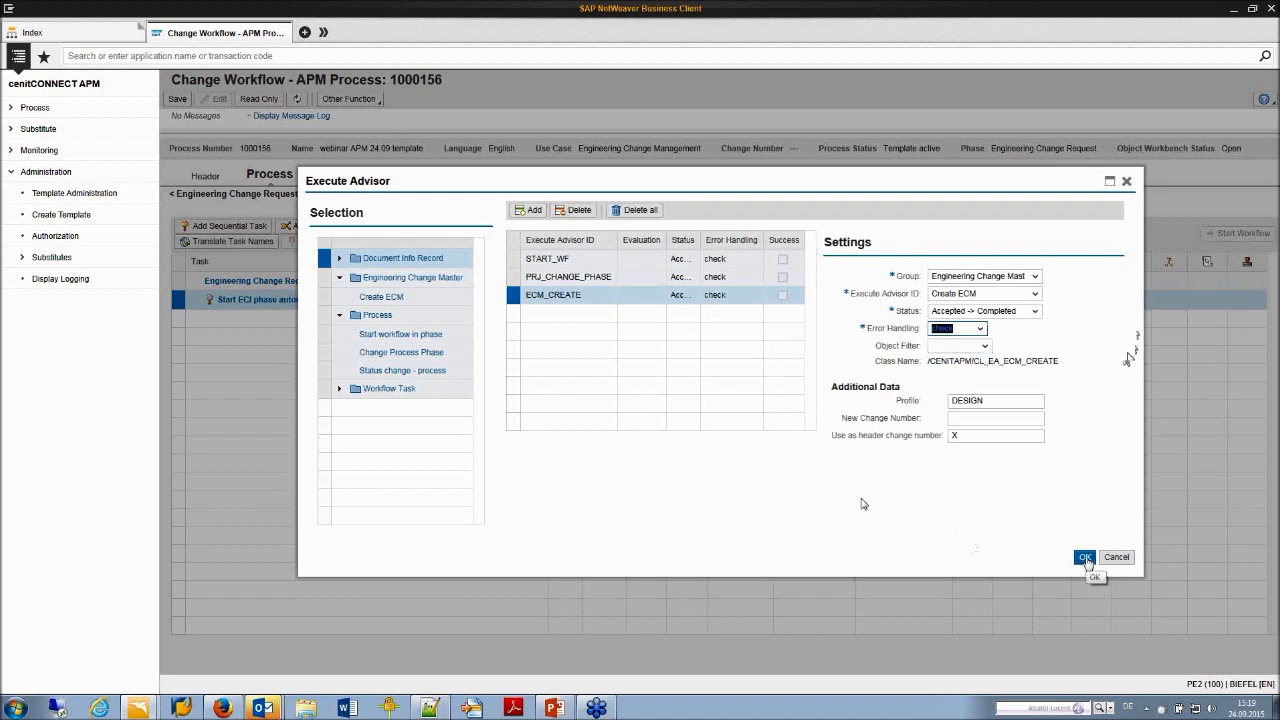
{"action": "left_click", "coordinate": [1085, 557]}
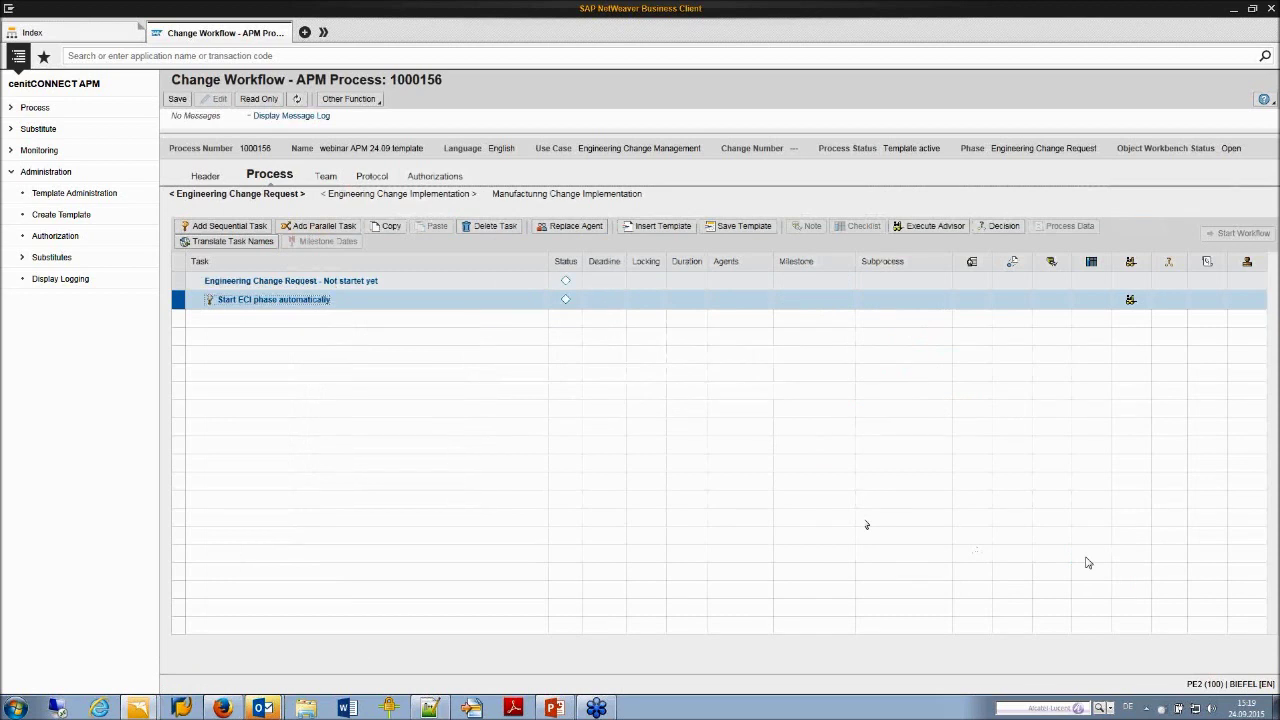
{"action": "left_click", "coordinate": [178, 100]}
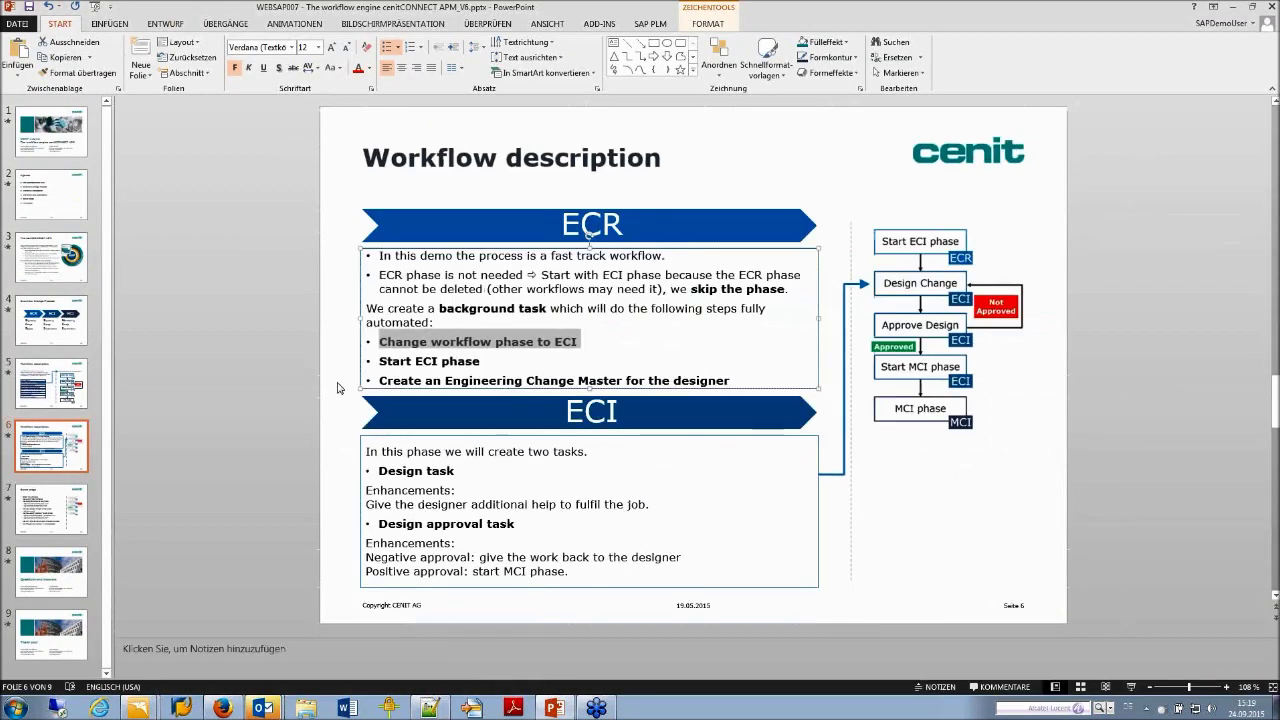
Review the design task's enhancement on the "Workflow description" slide in PowerPoint, and return to SAP NetWeaver Business Client.
{"action": "left_click", "coordinate": [457, 337]}
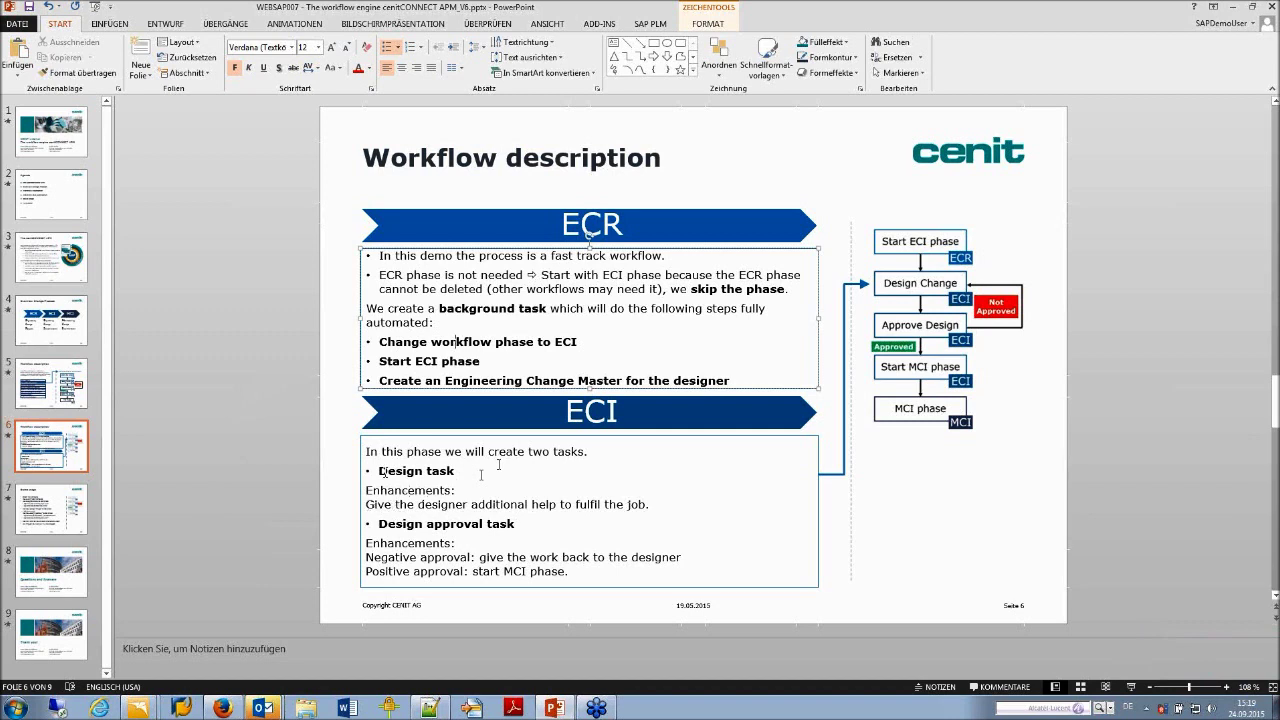
{"action": "left_click_drag", "start_coordinate": [367, 504], "coordinate": [654, 505]}
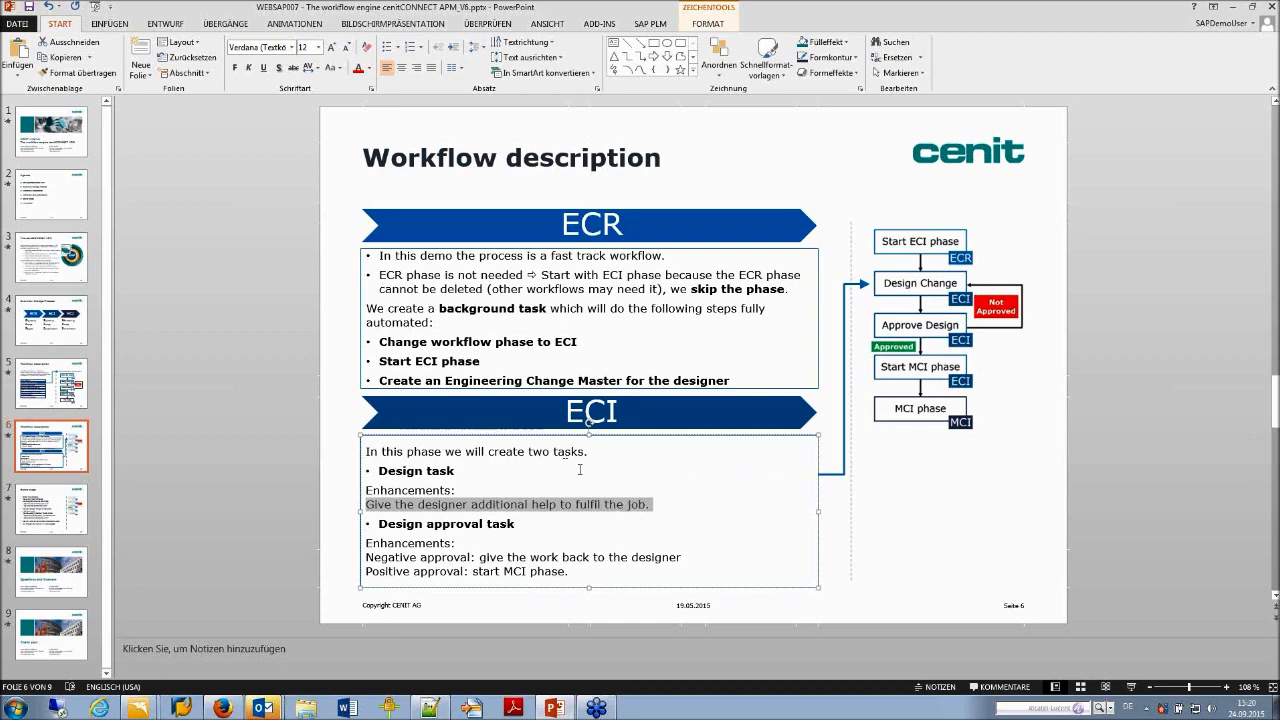
{"action": "key", "text": "alt+Tab"}
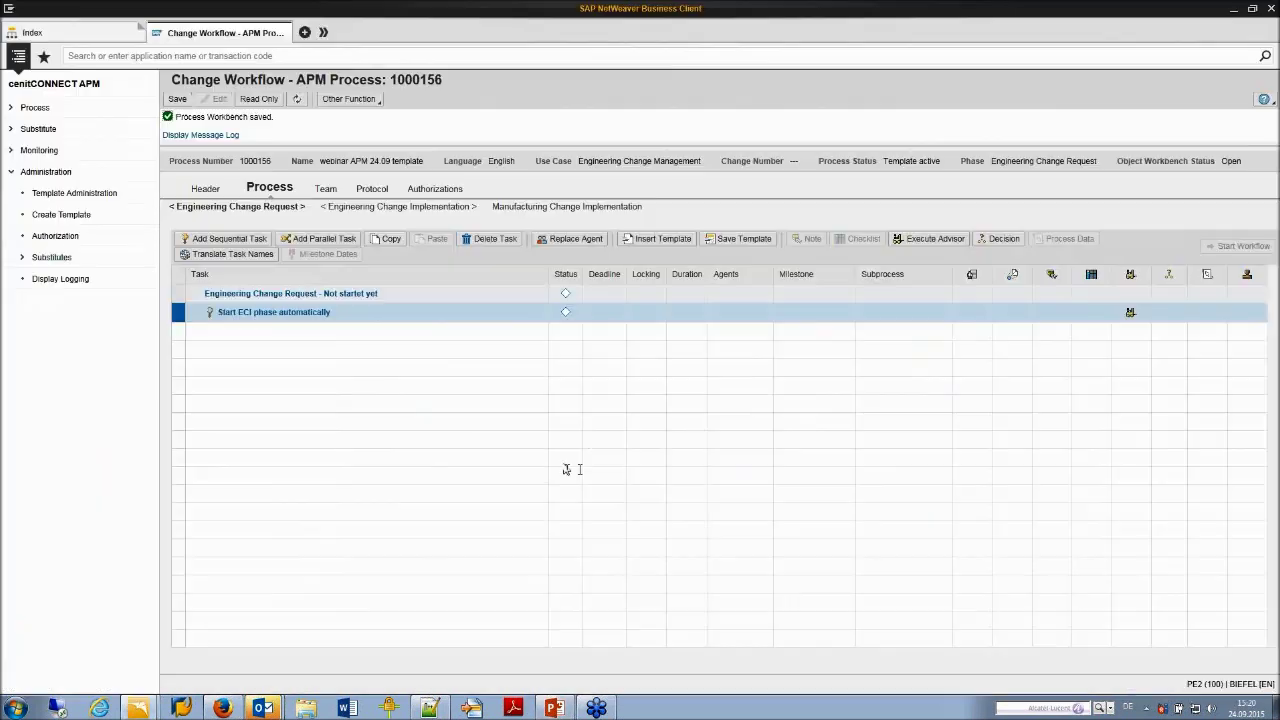
Start a checklist item named "EVERYTHING checked in?" for the Design change task in the Engineering Change Implementation phase.
{"action": "left_click", "coordinate": [355, 208]}
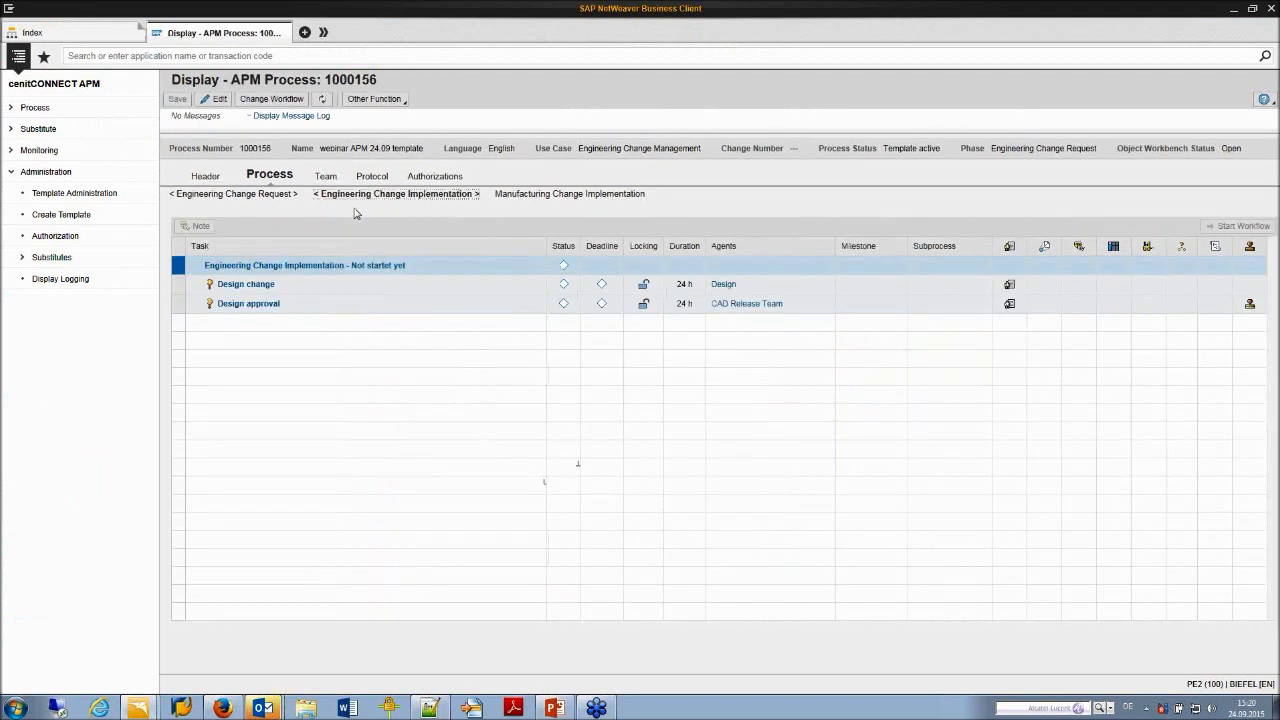
{"action": "left_click", "coordinate": [268, 99]}
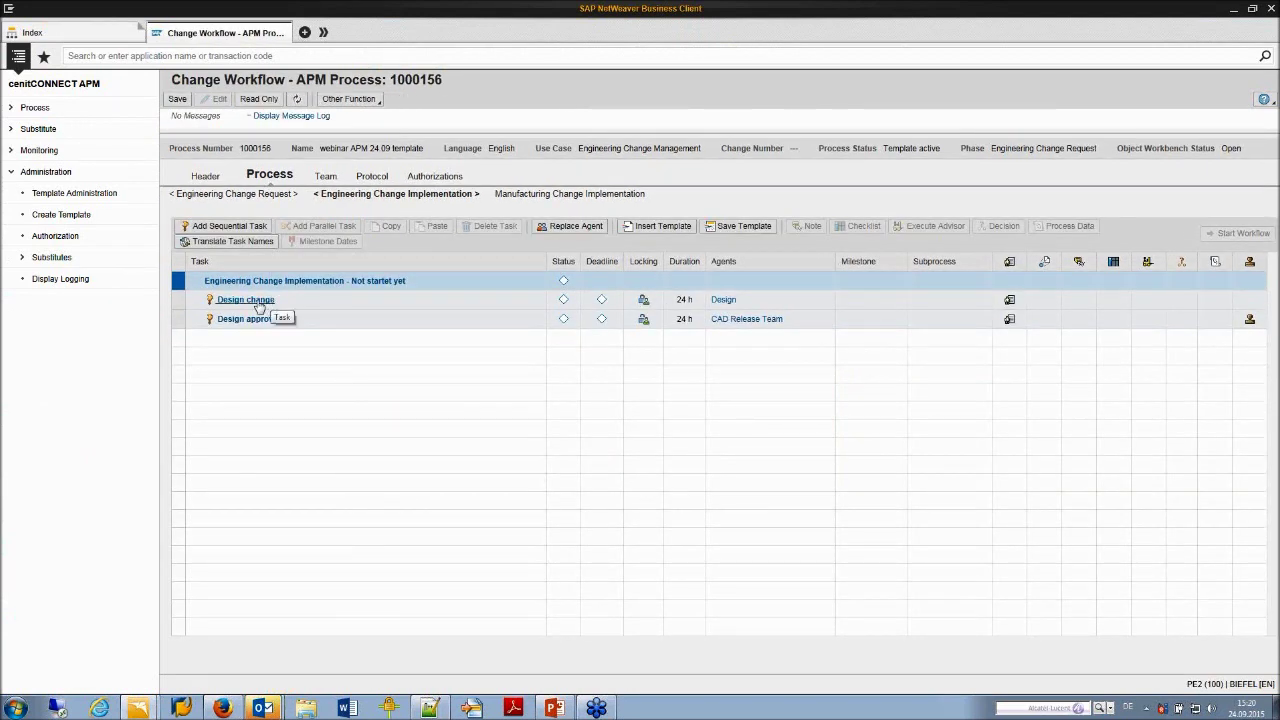
{"action": "right_click", "coordinate": [260, 305]}
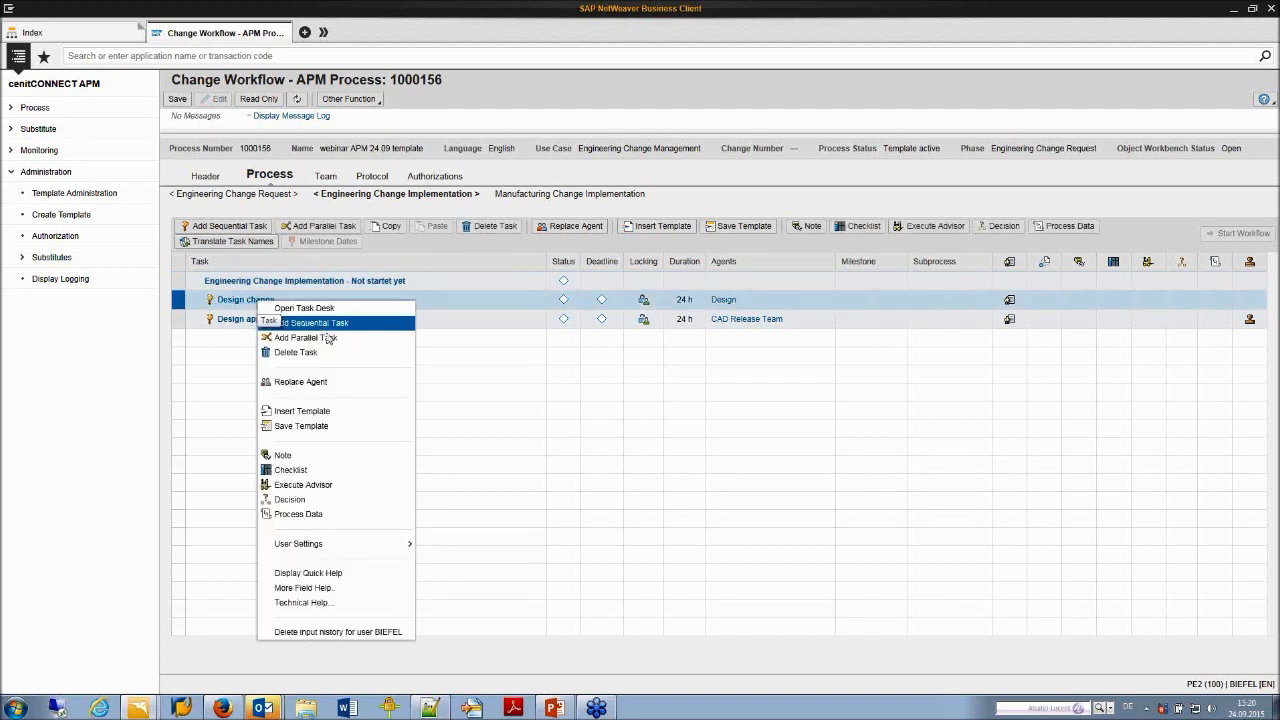
{"action": "left_click", "coordinate": [306, 472]}
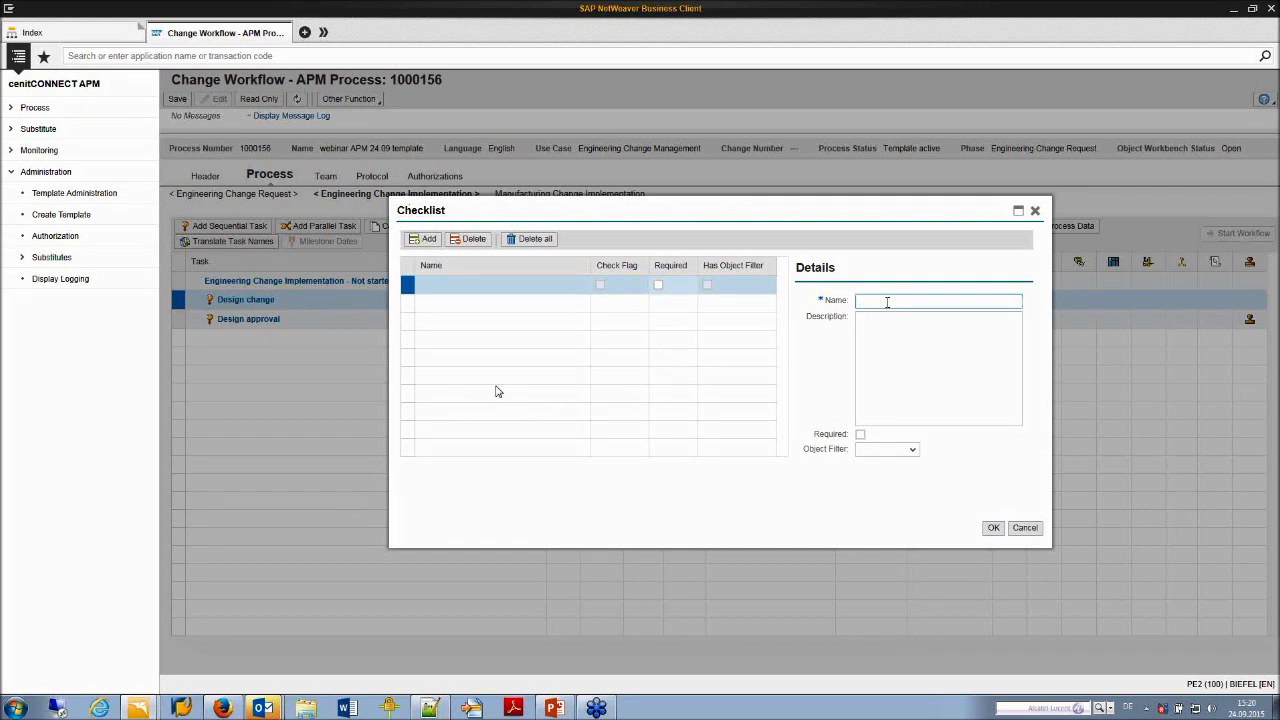
{"action": "key", "text": "Down"}
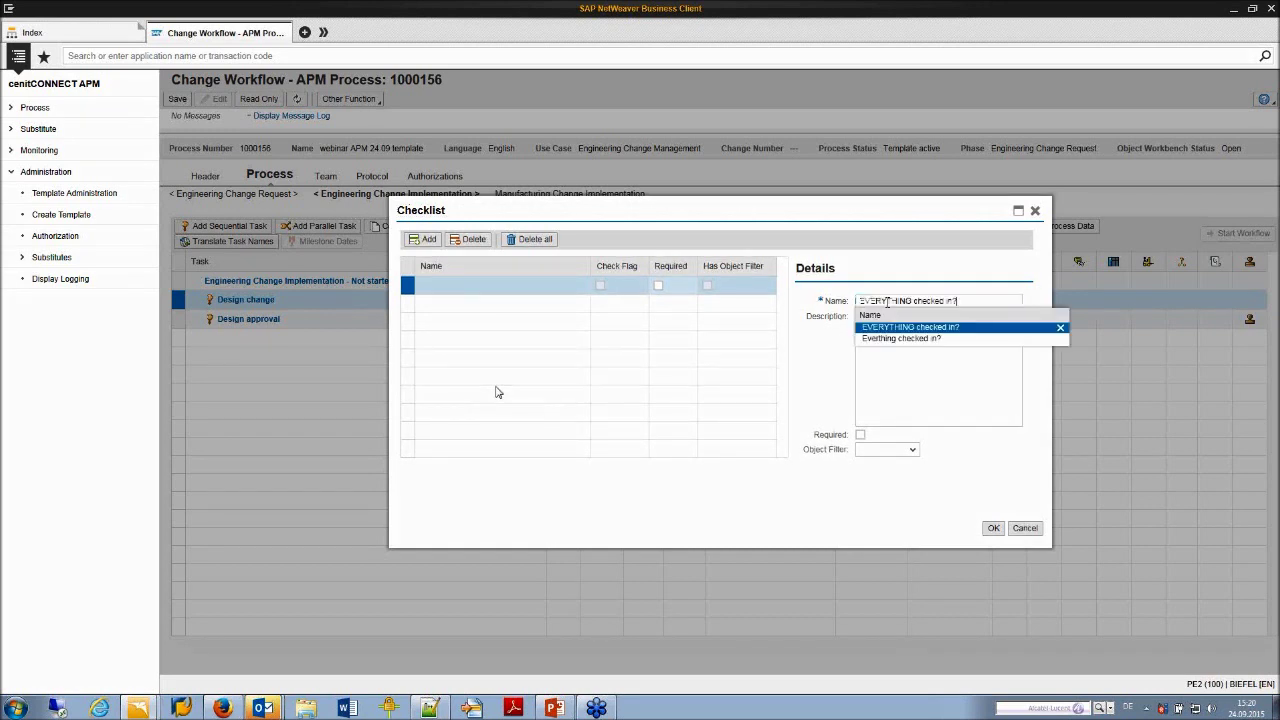
{"action": "key", "text": "Return"}
Describe the checklist item as "Please be sure that all CAD documents are checked in in SAP.", make it required, and save the workflow.
{"action": "left_click", "coordinate": [885, 321]}
{"action": "type", "text": "Please be su"}
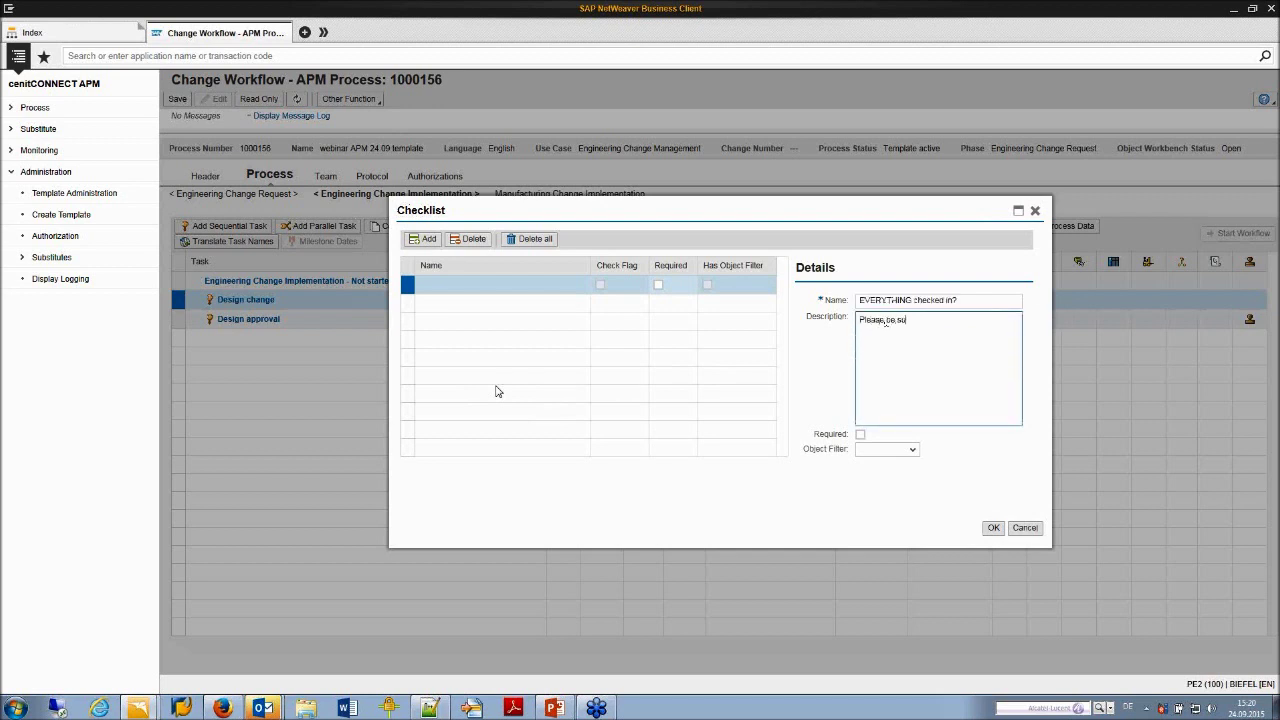
{"action": "type", "text": "re that al"}
{"action": "type", "text": "l CAD docum"}
{"action": "type", "text": "ents and"}
{"action": "type", "text": " checked"}
{"action": "type", "text": " in"}
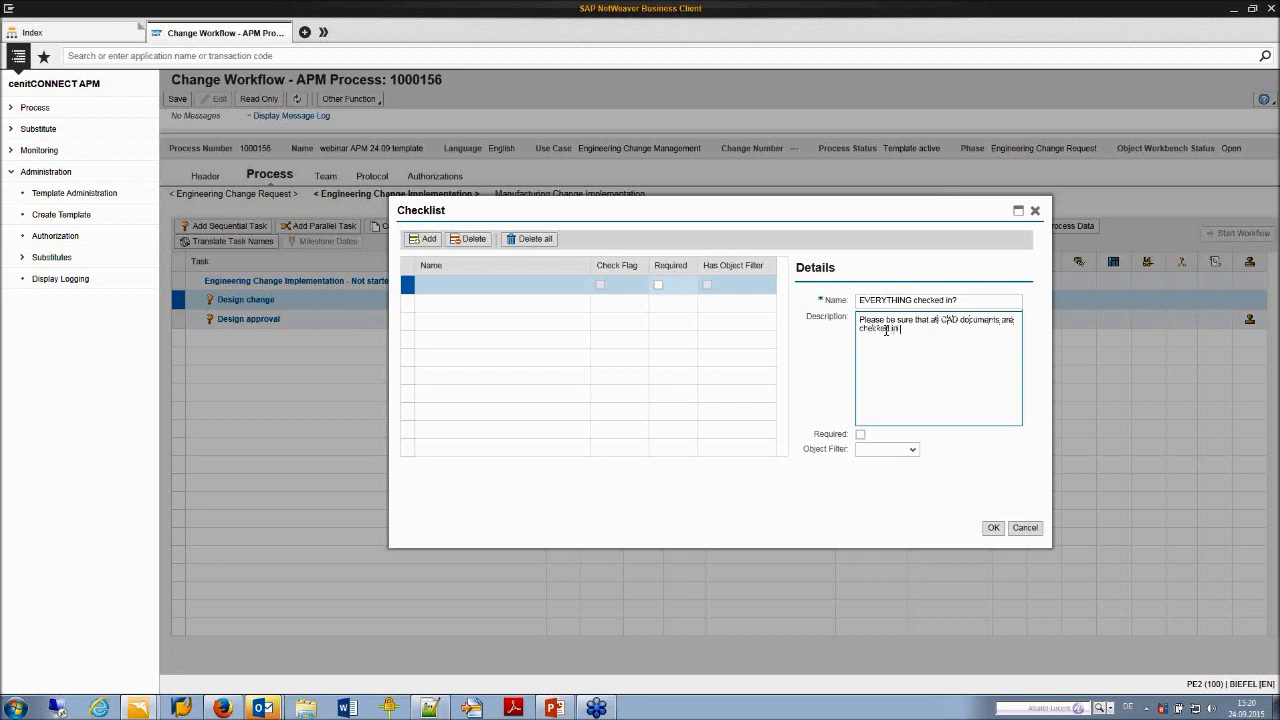
{"action": "type", "text": " frAP"}
{"action": "left_click", "coordinate": [860, 436]}
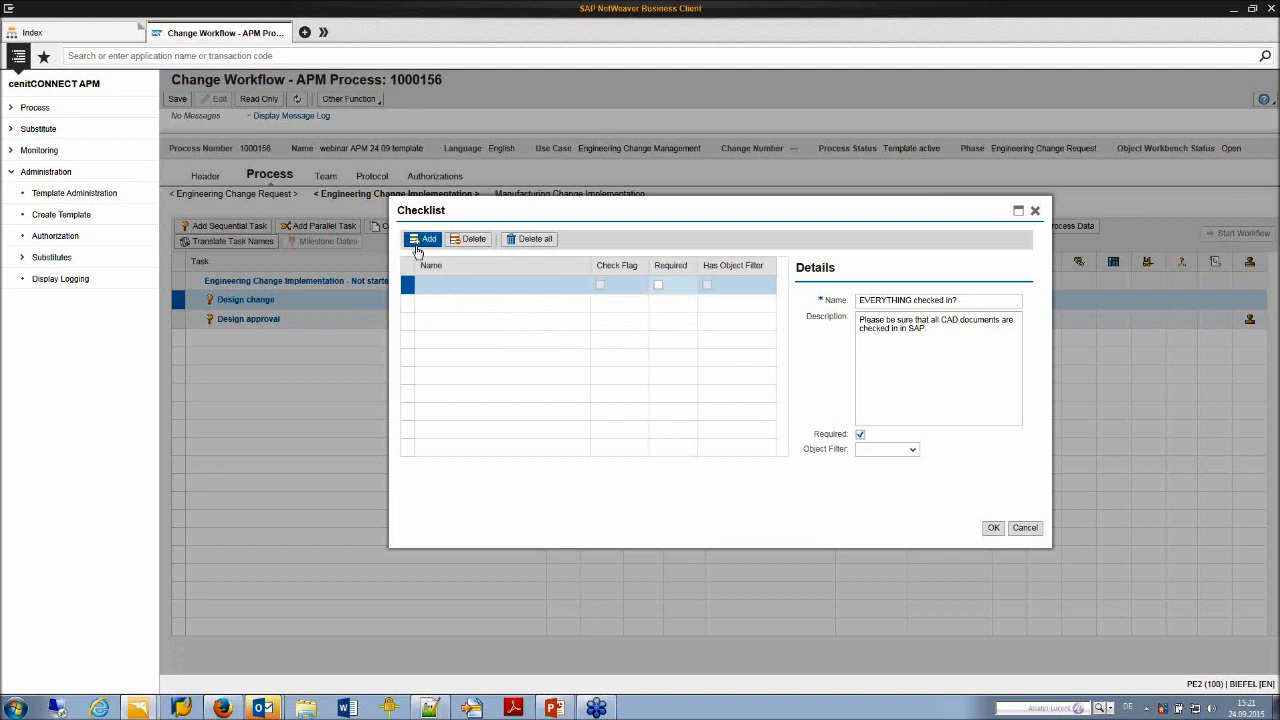
{"action": "left_click", "coordinate": [994, 527]}
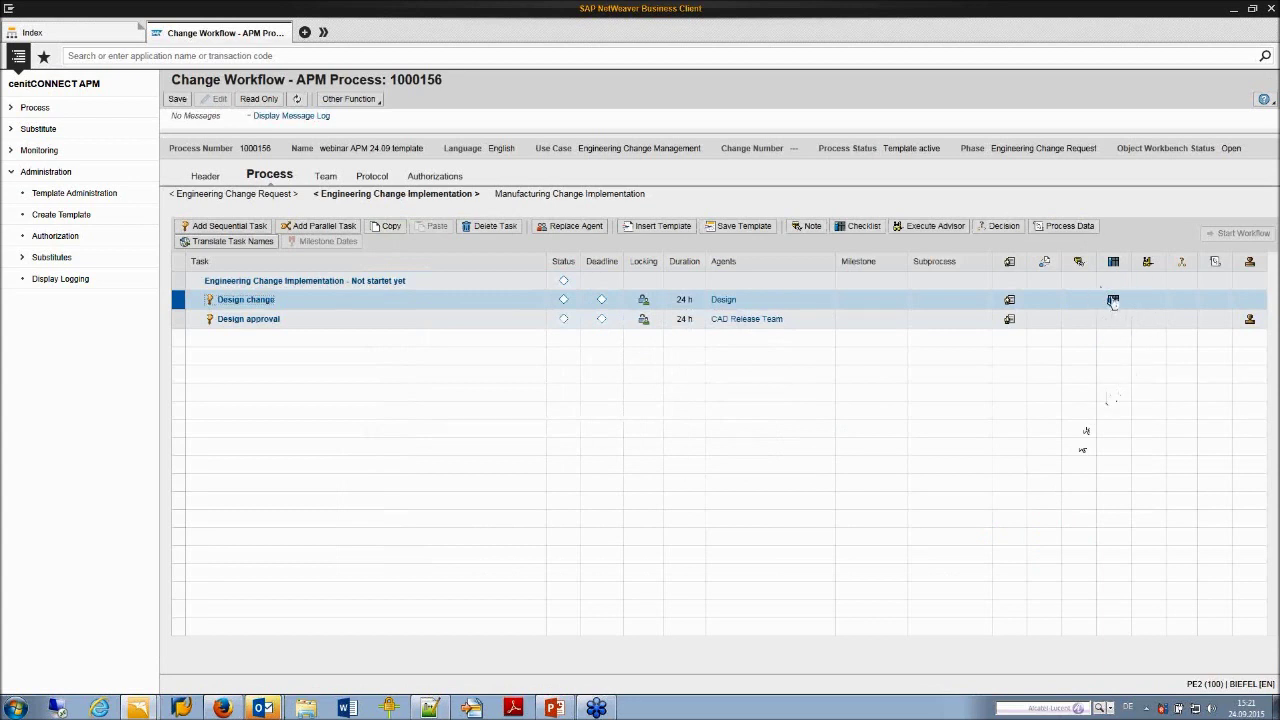
{"action": "left_click", "coordinate": [179, 100]}
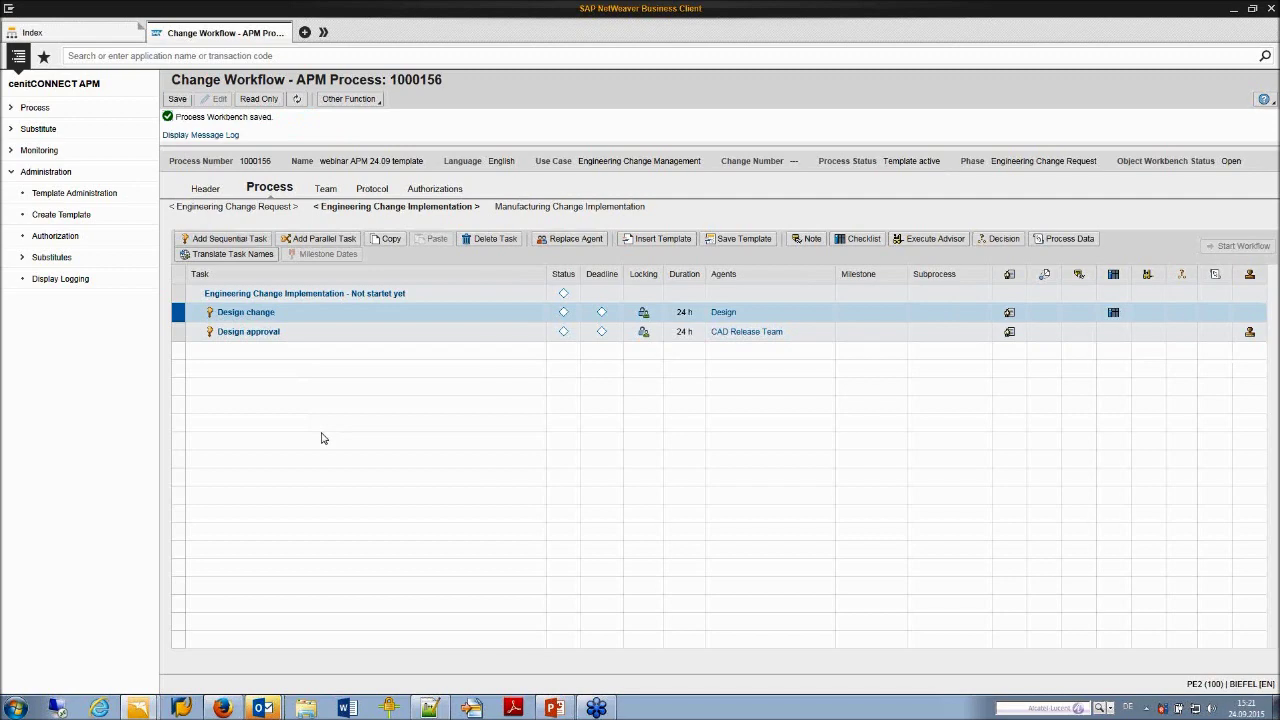
Review the design approval task's enhancements on the PowerPoint "Workflow description" slide, and return to SAP NetWeaver Business Client.
{"action": "key", "text": "alt+Tab"}
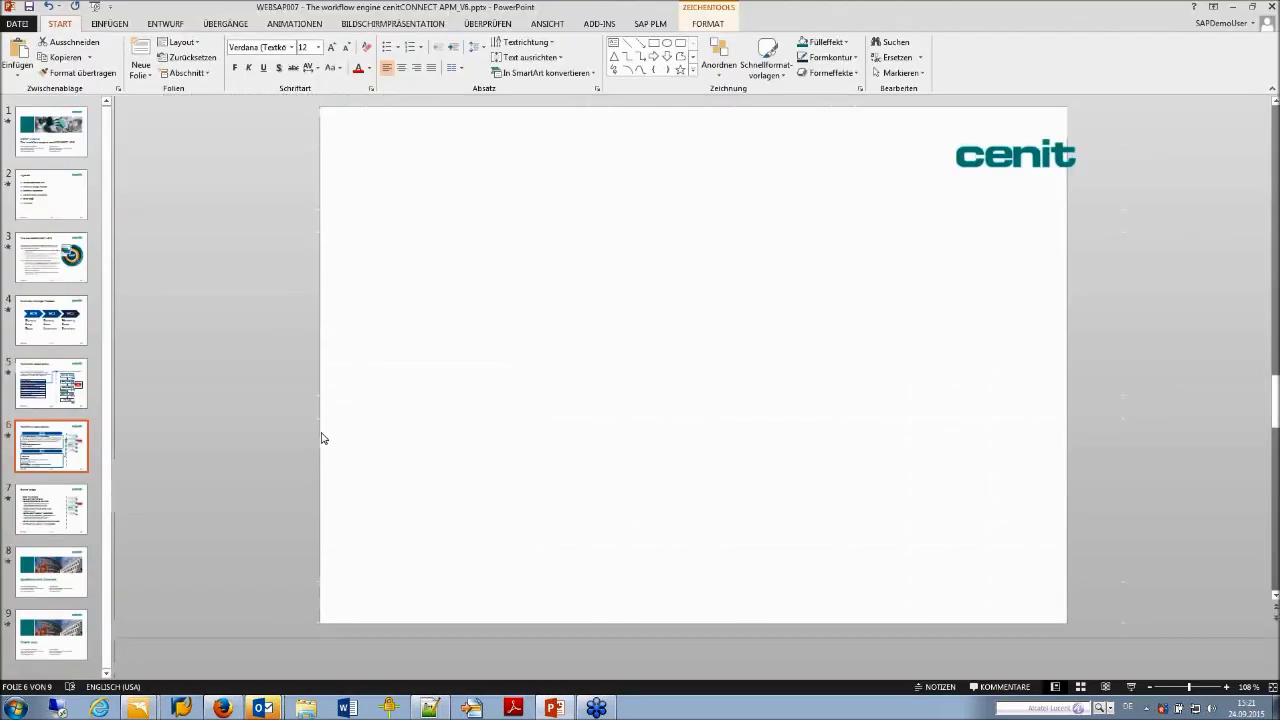
{"action": "left_click", "coordinate": [420, 538]}
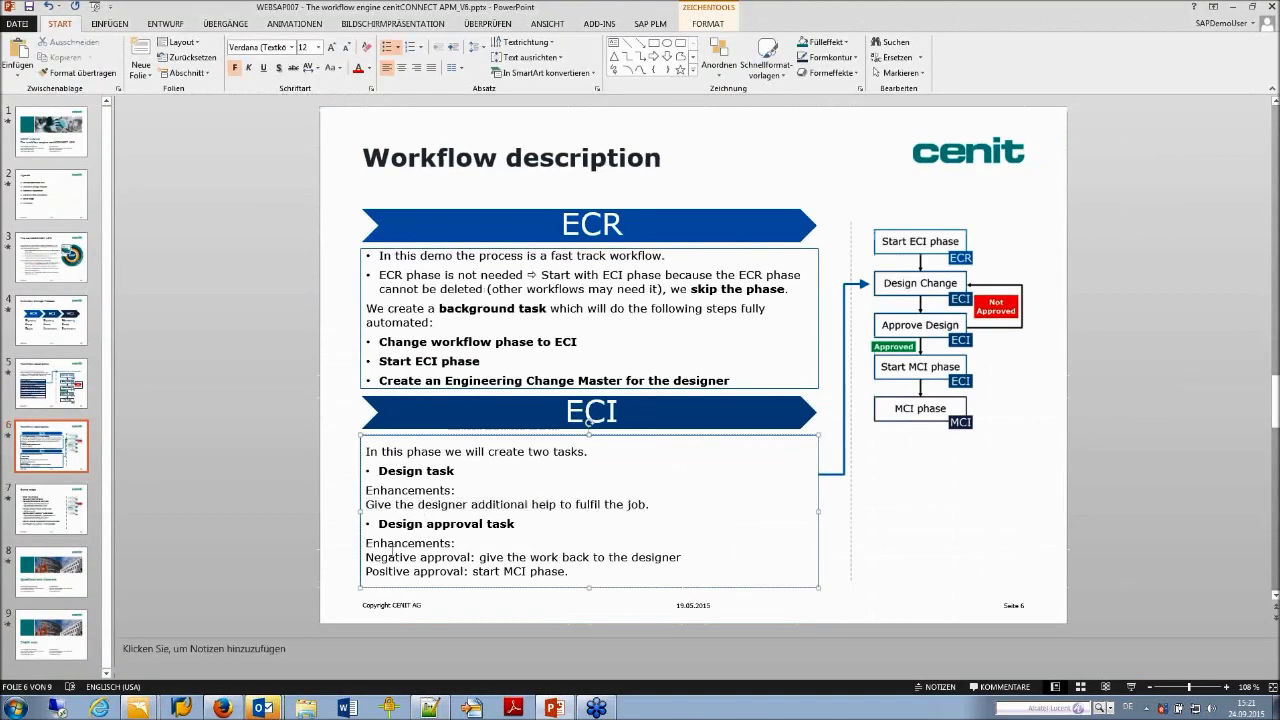
{"action": "left_click_drag", "start_coordinate": [366, 557], "coordinate": [470, 557]}
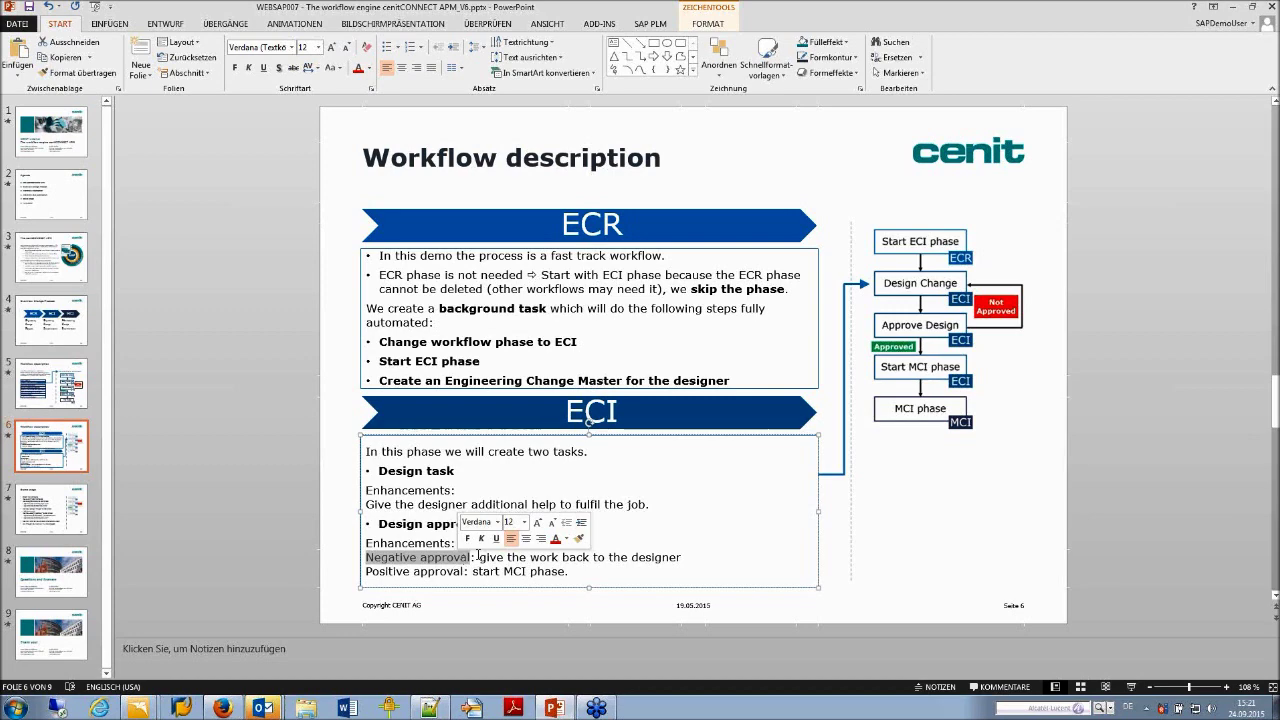
{"action": "key", "text": "alt+Tab"}
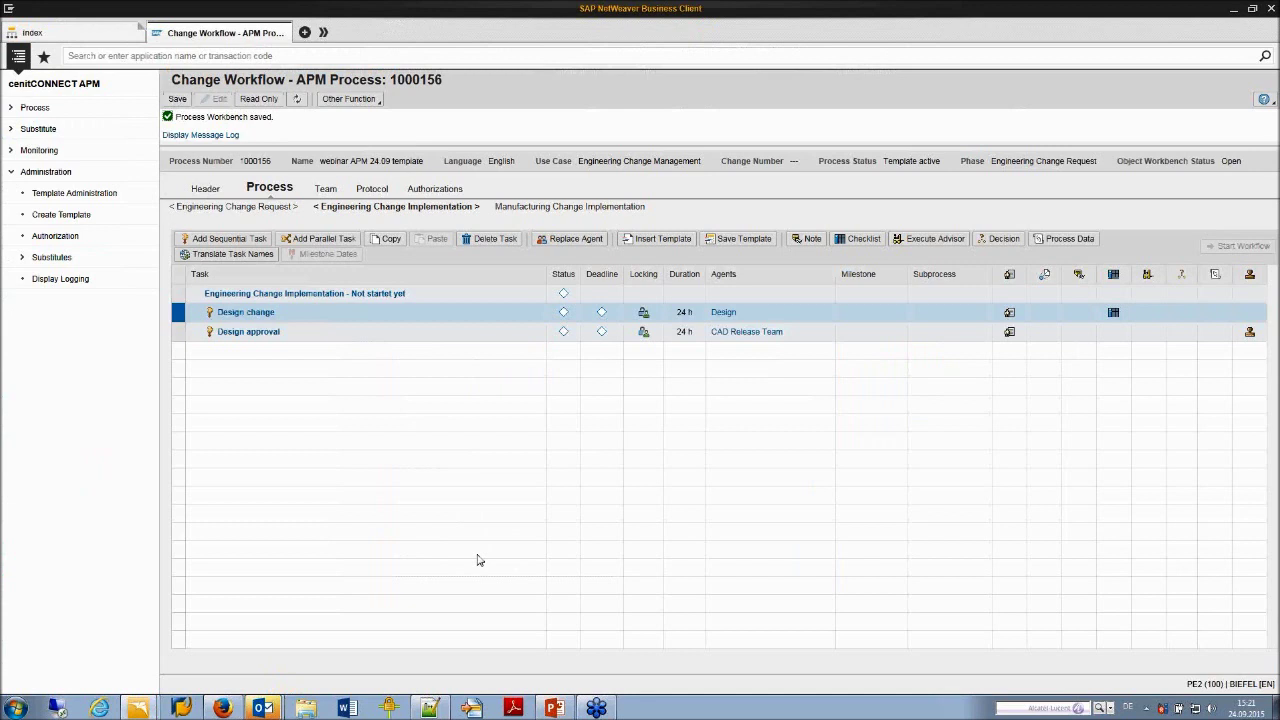
Add the Check Approval decision from the APM group to the Design approval task.
{"action": "left_click", "coordinate": [300, 331]}
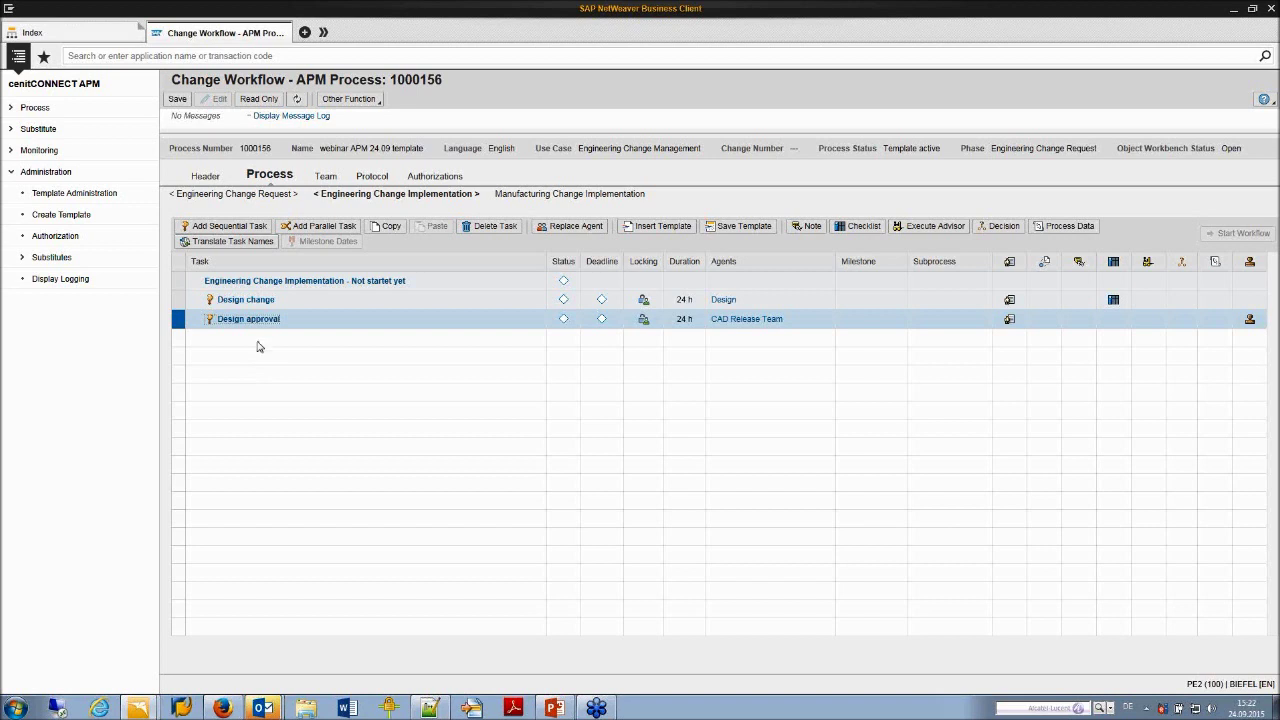
{"action": "right_click", "coordinate": [263, 324]}
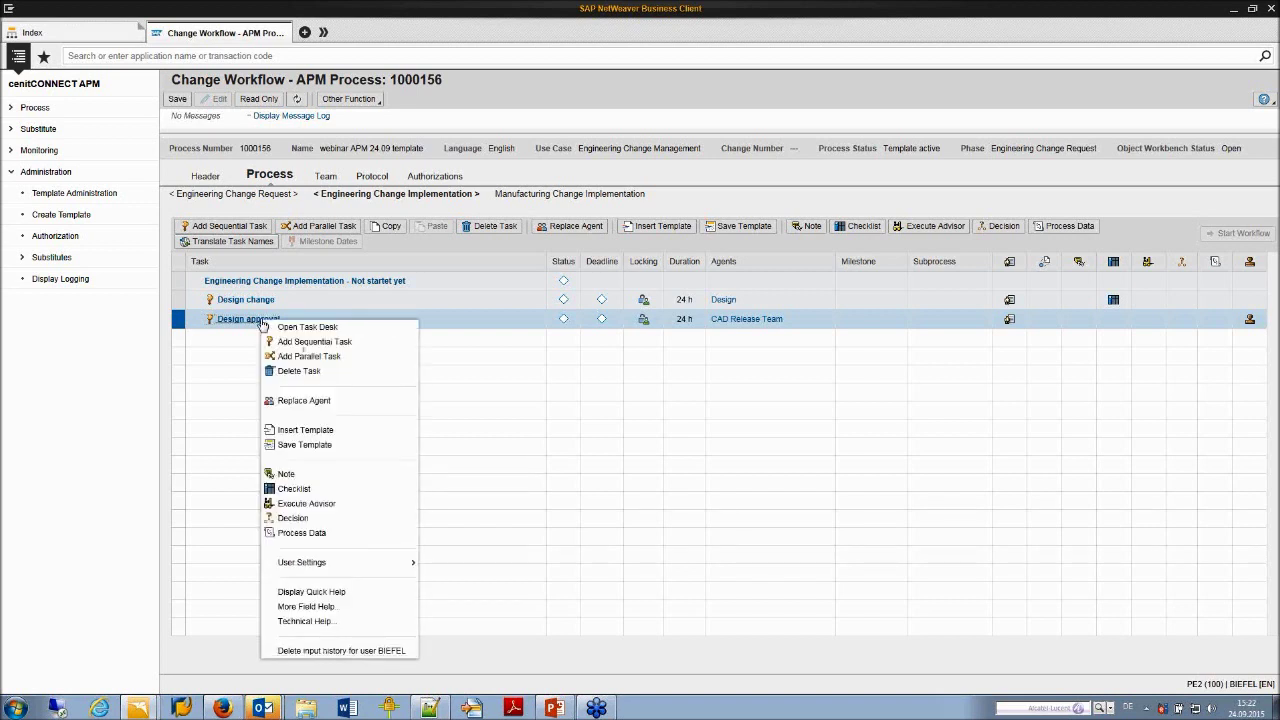
{"action": "left_click", "coordinate": [293, 518]}
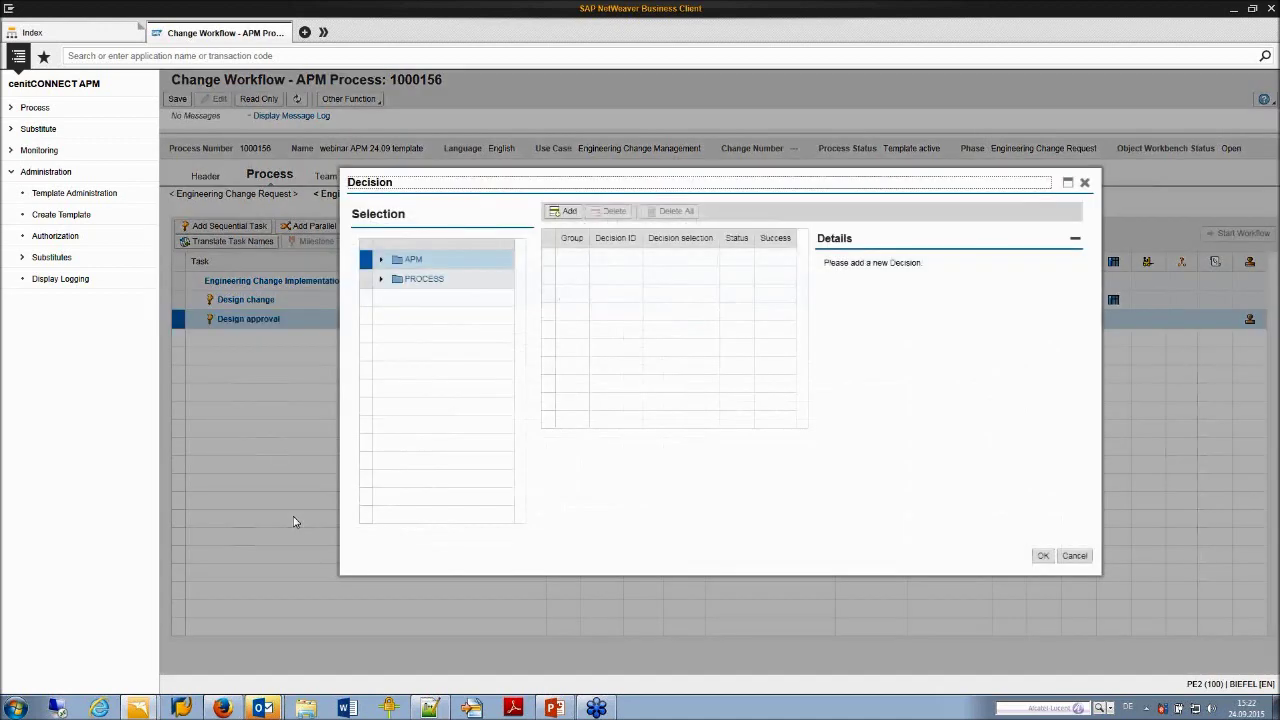
{"action": "left_click", "coordinate": [380, 260]}
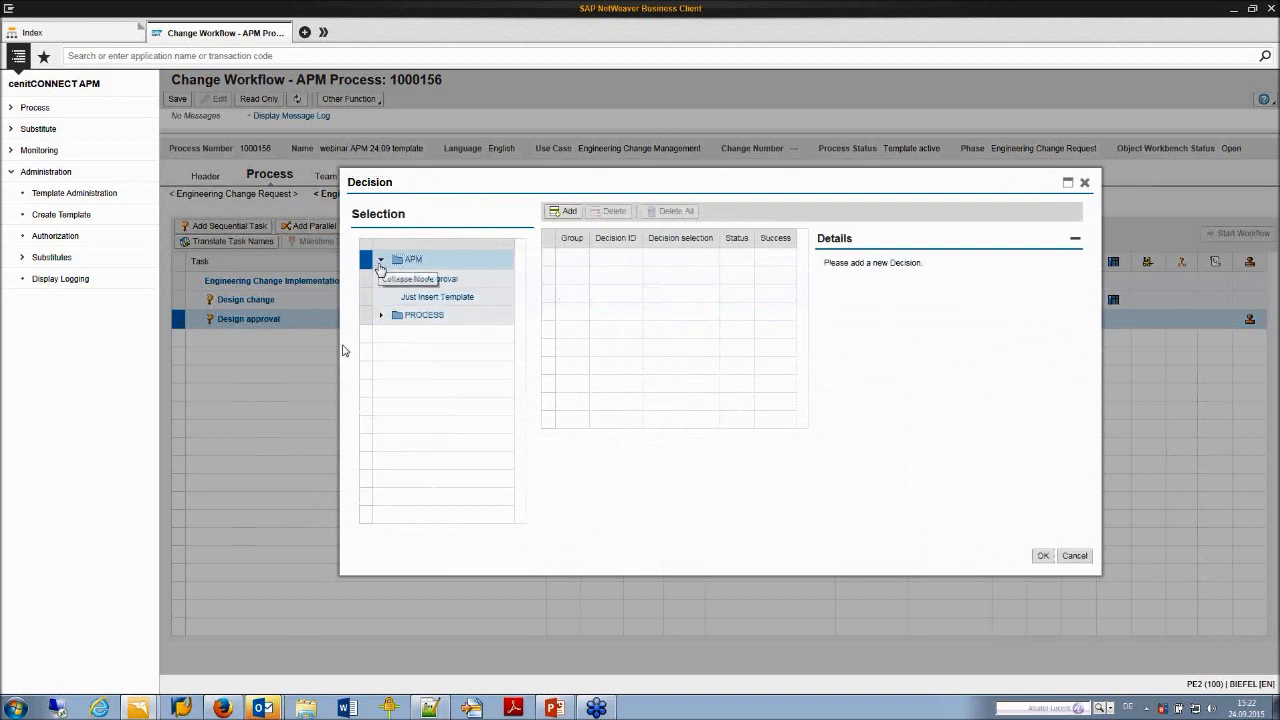
{"action": "double_click", "coordinate": [437, 287]}
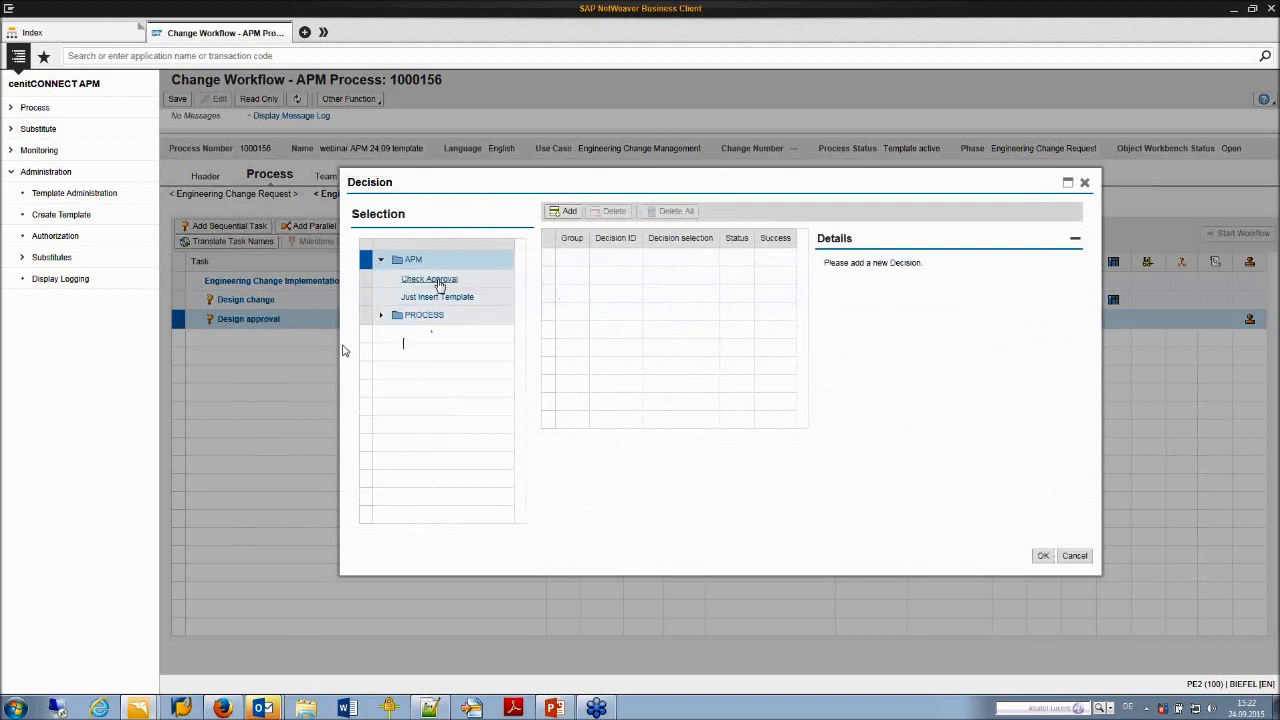
{"action": "left_click_drag", "start_coordinate": [782, 188], "coordinate": [781, 212]}
Set the Check Approval decision's status to Accepted -> Completed and its approval status to Not Approved.
{"action": "left_click", "coordinate": [957, 328]}
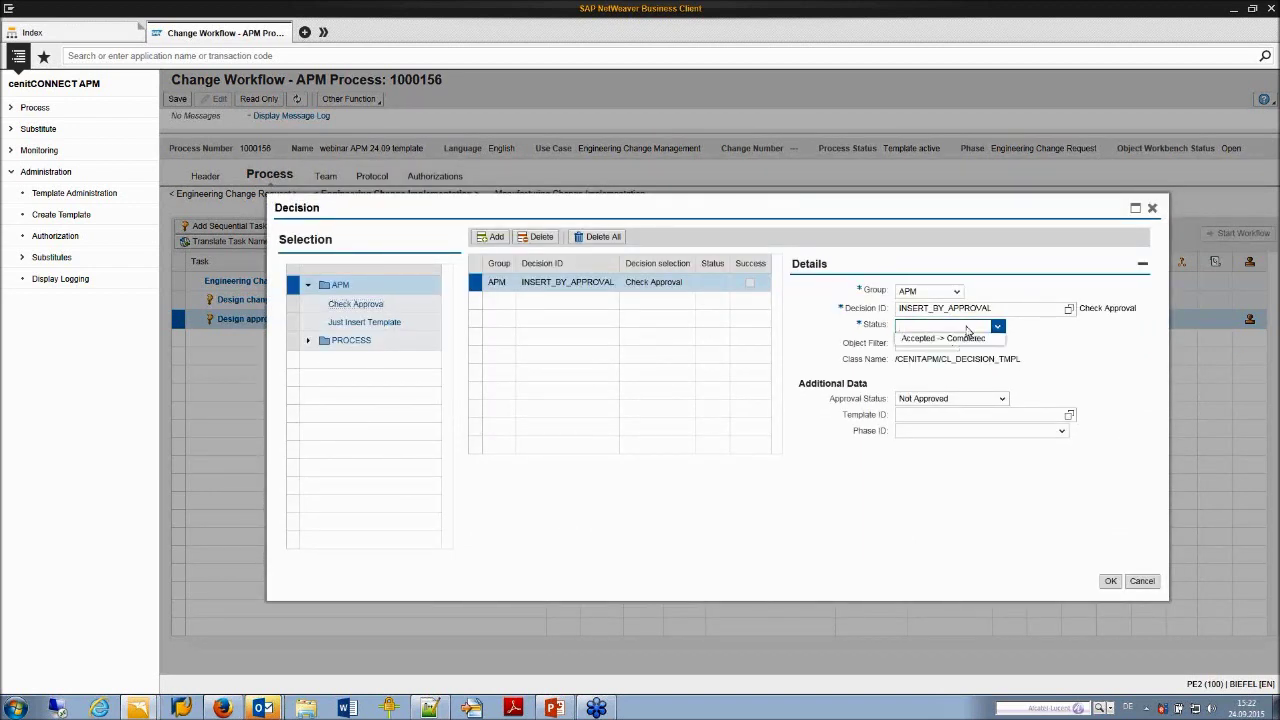
{"action": "left_click", "coordinate": [967, 330]}
{"action": "left_click", "coordinate": [997, 331]}
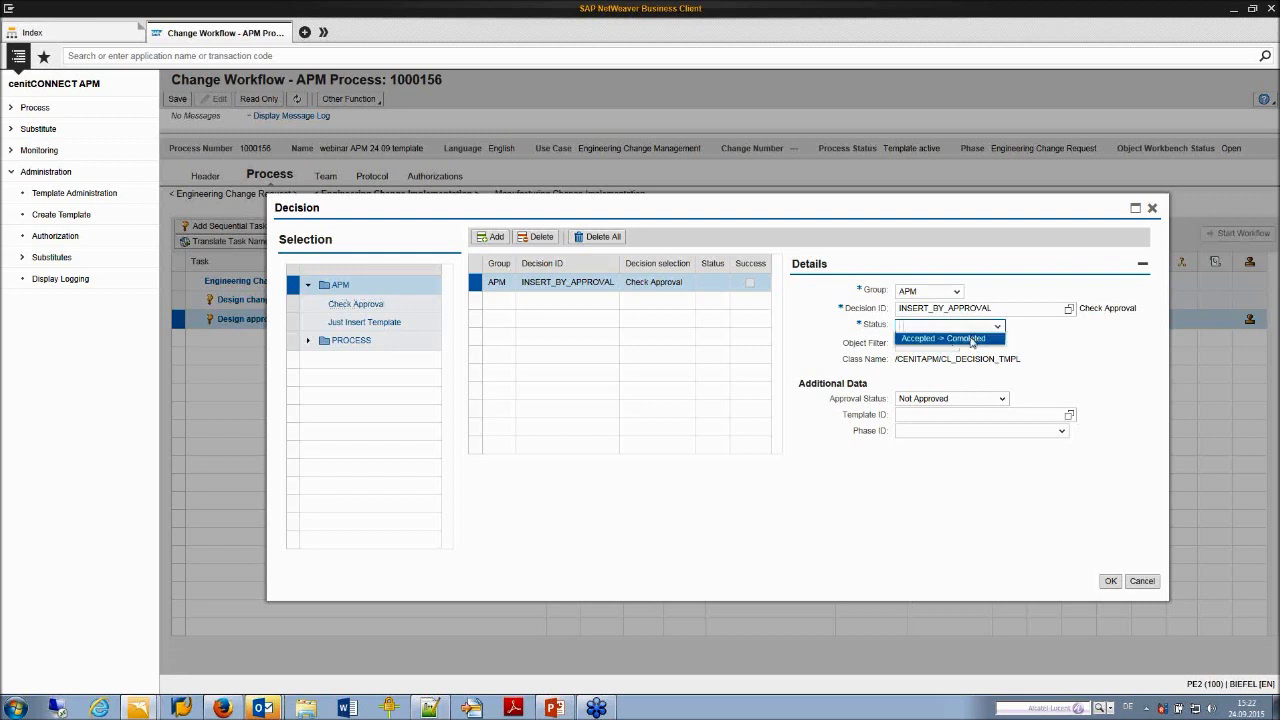
{"action": "left_click", "coordinate": [972, 340]}
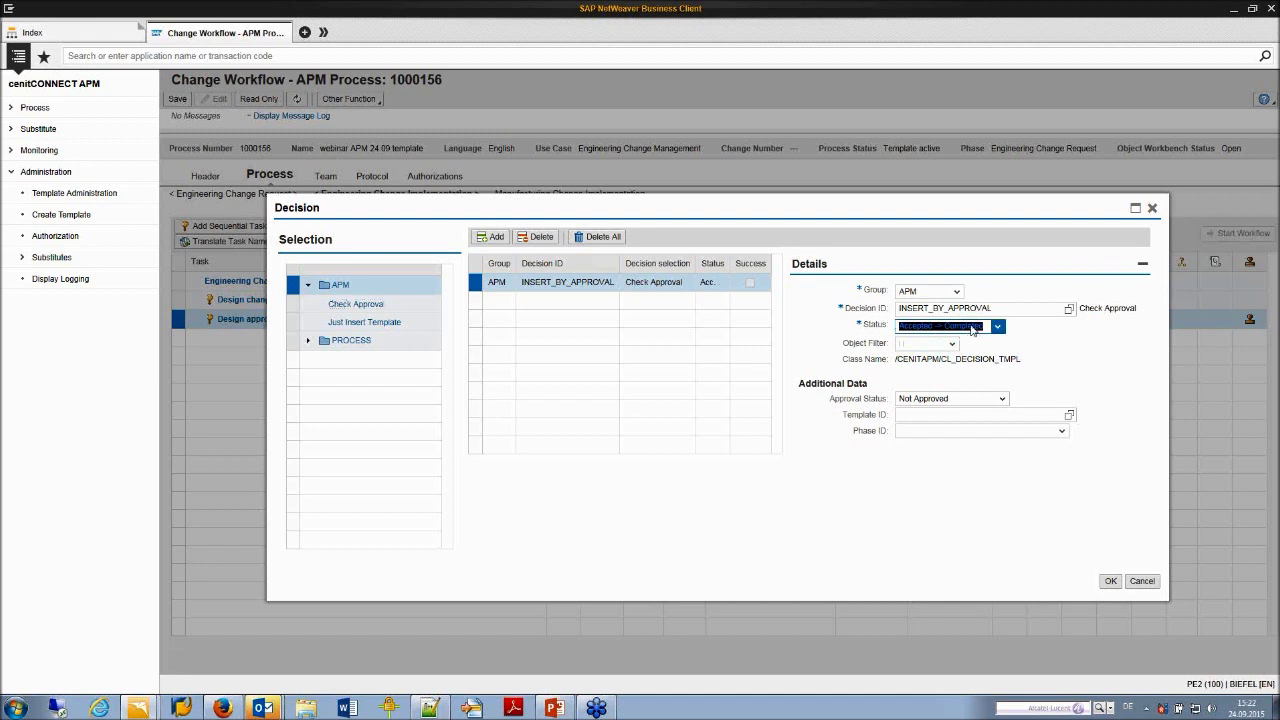
{"action": "left_click", "coordinate": [960, 399]}
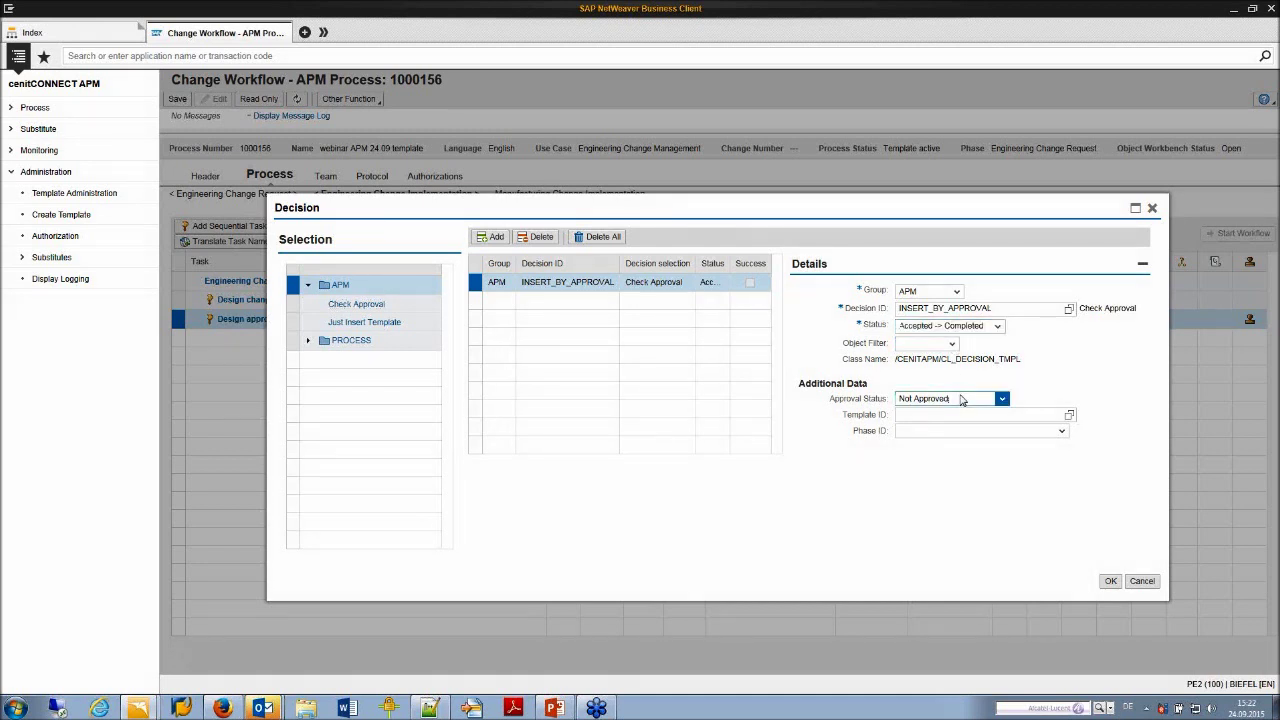
{"action": "left_click", "coordinate": [960, 399]}
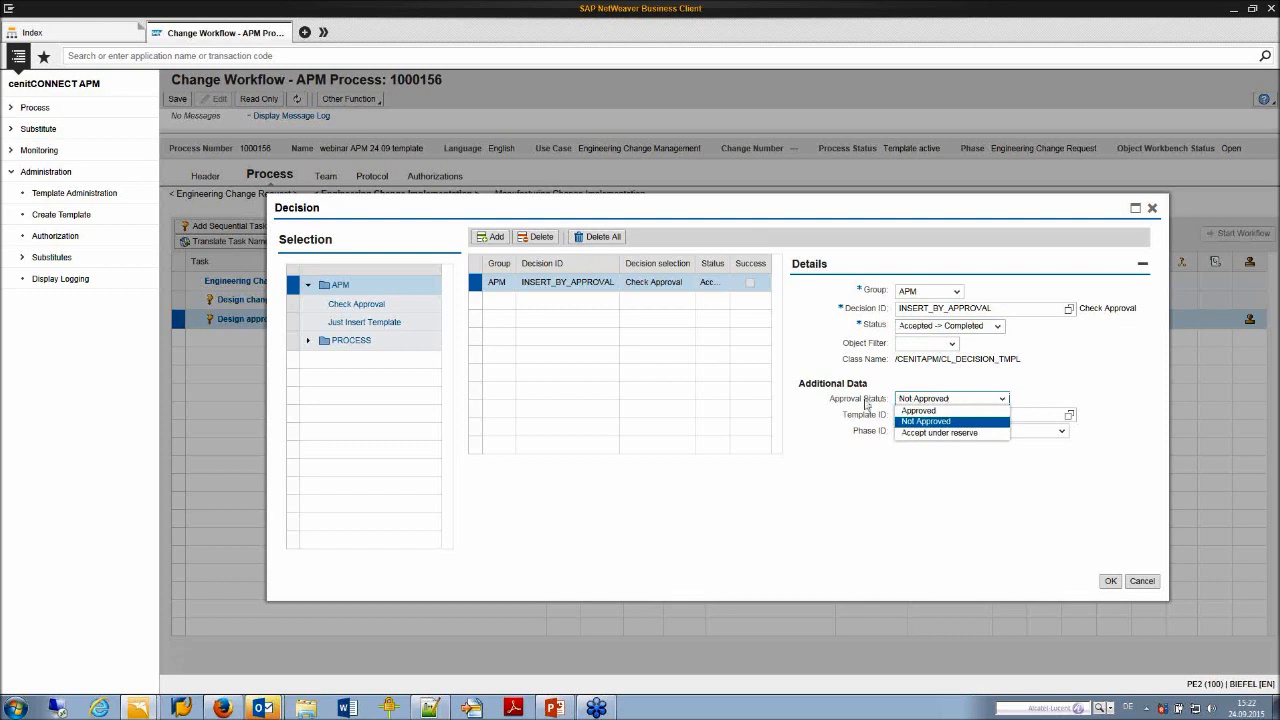
{"action": "left_click", "coordinate": [931, 421]}
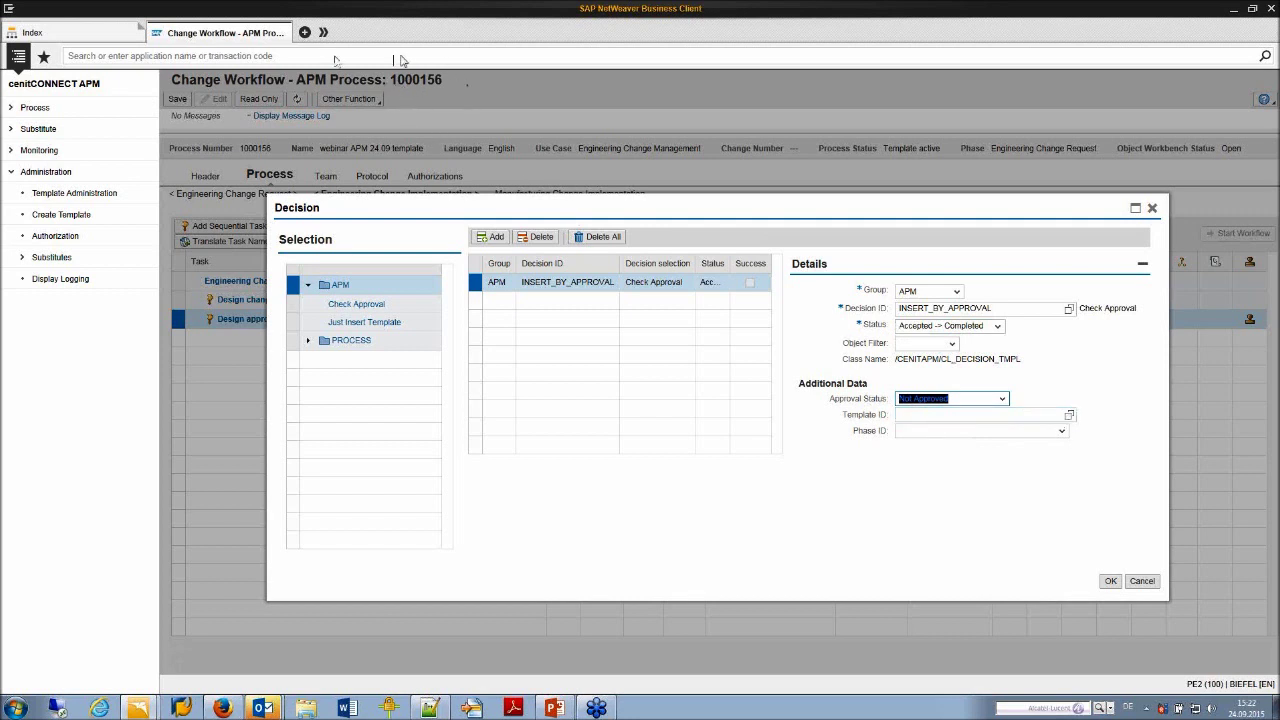
Assign the "webinar APM 24.09 template" and the Engineering Change Implementation phase to the decision, and confirm it.
{"action": "left_click", "coordinate": [1069, 414]}
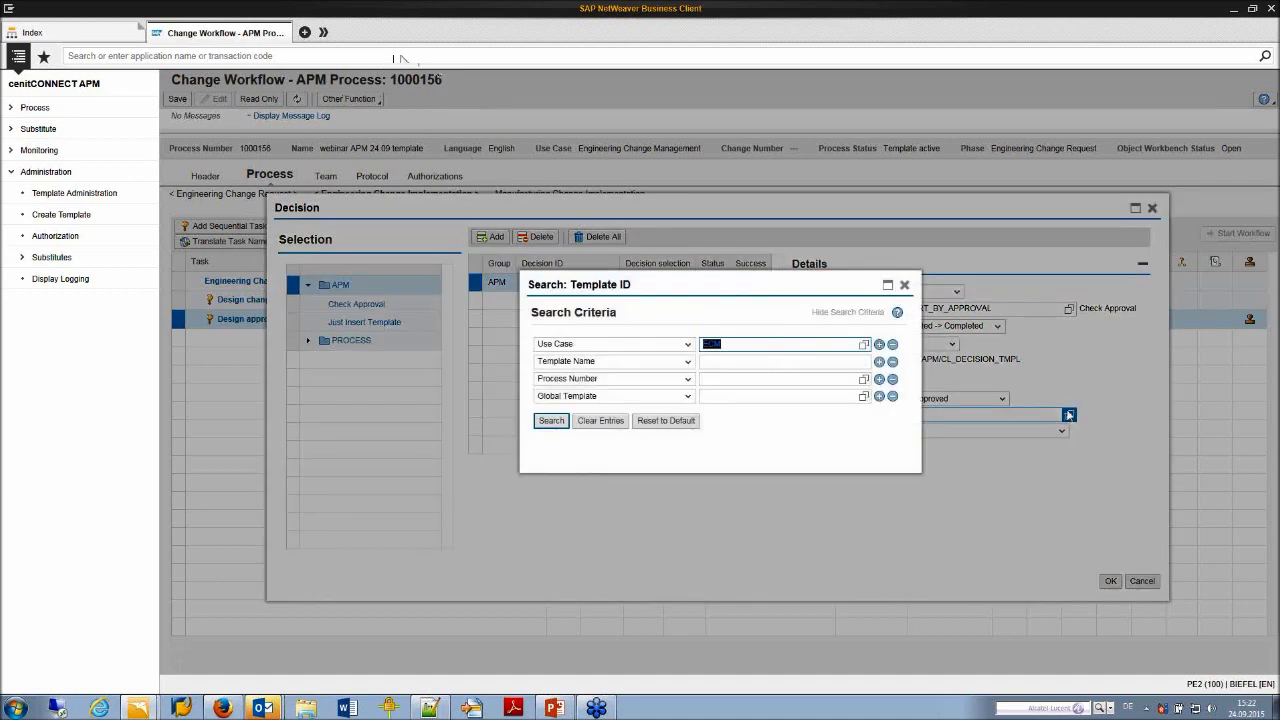
{"action": "left_click", "coordinate": [551, 420]}
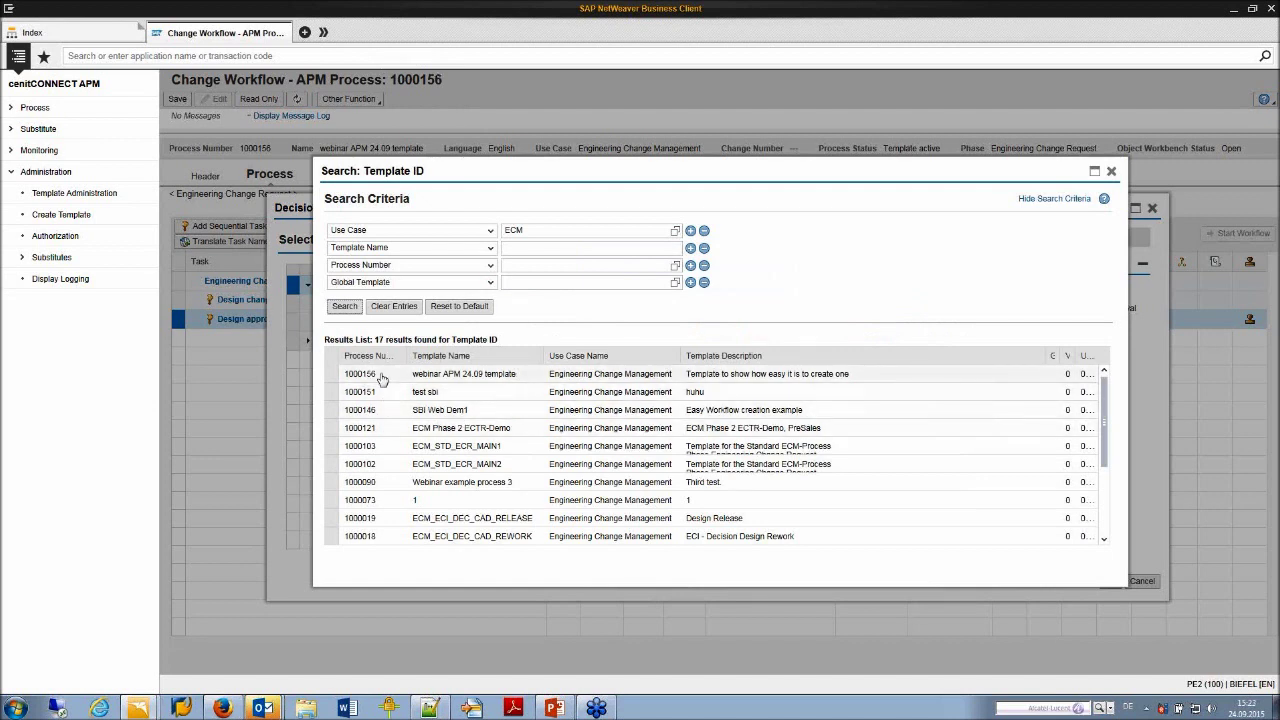
{"action": "left_click", "coordinate": [358, 374]}
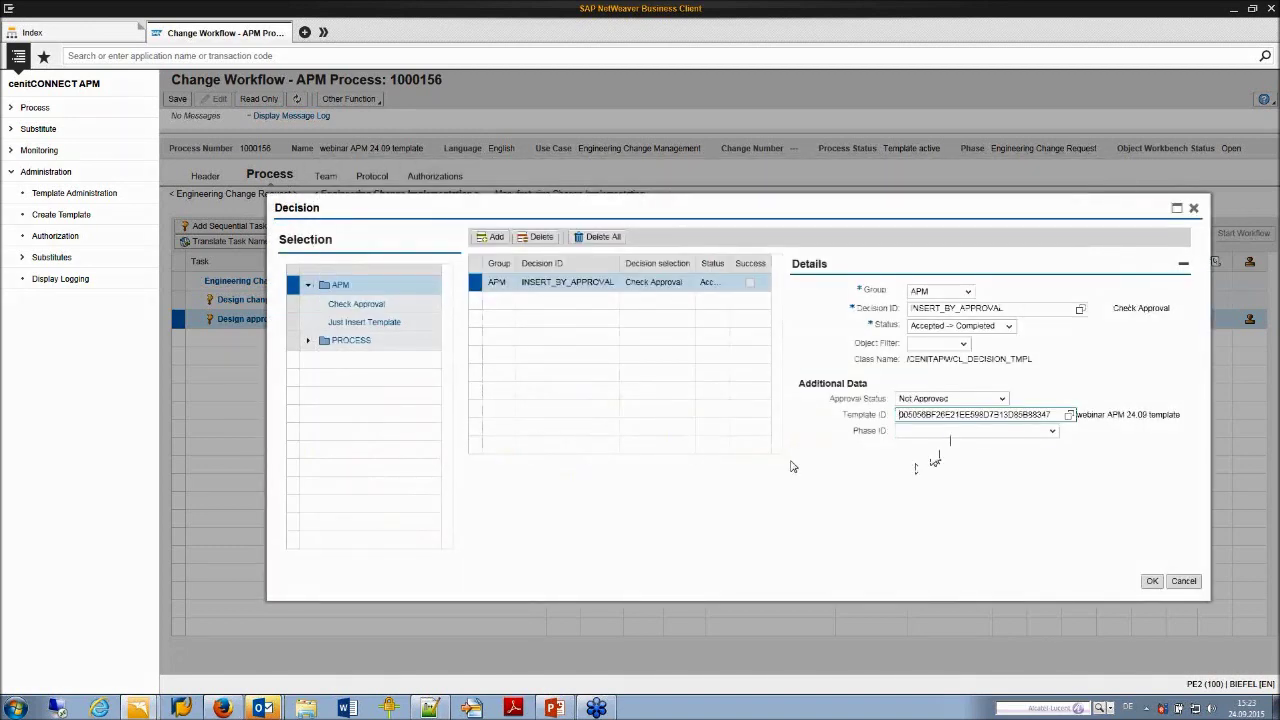
{"action": "left_click", "coordinate": [951, 432]}
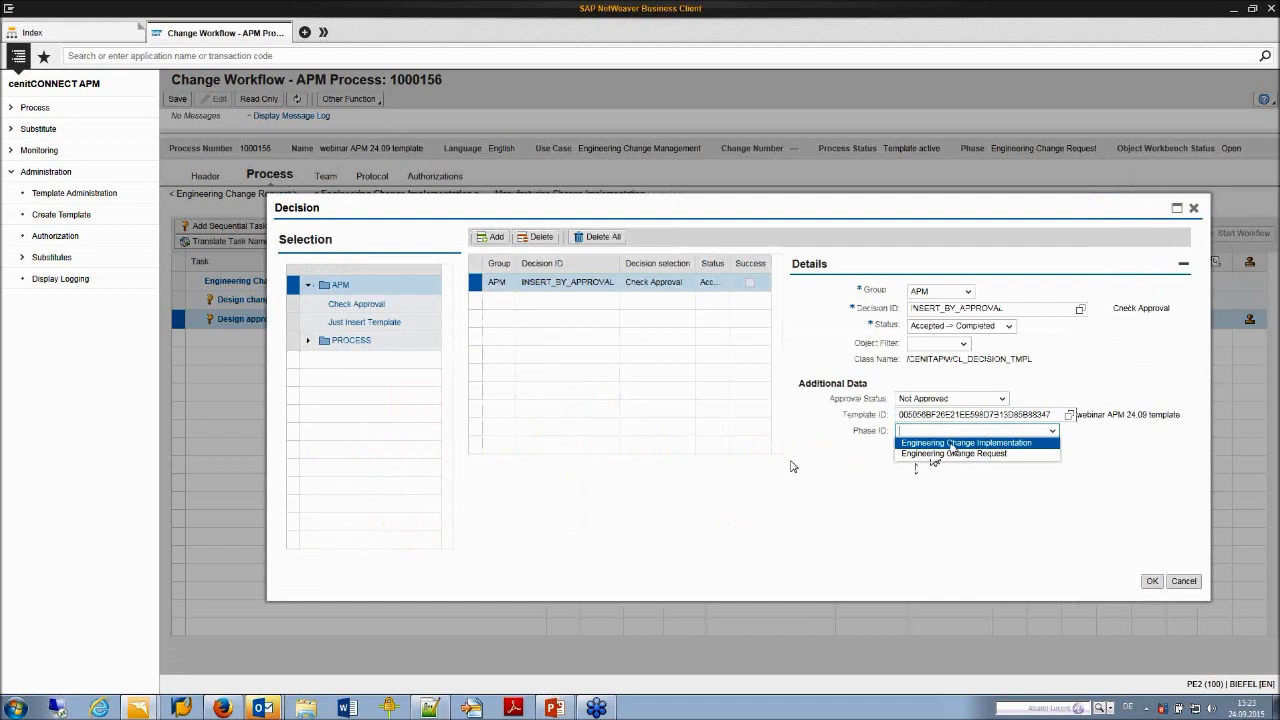
{"action": "left_click", "coordinate": [998, 446]}
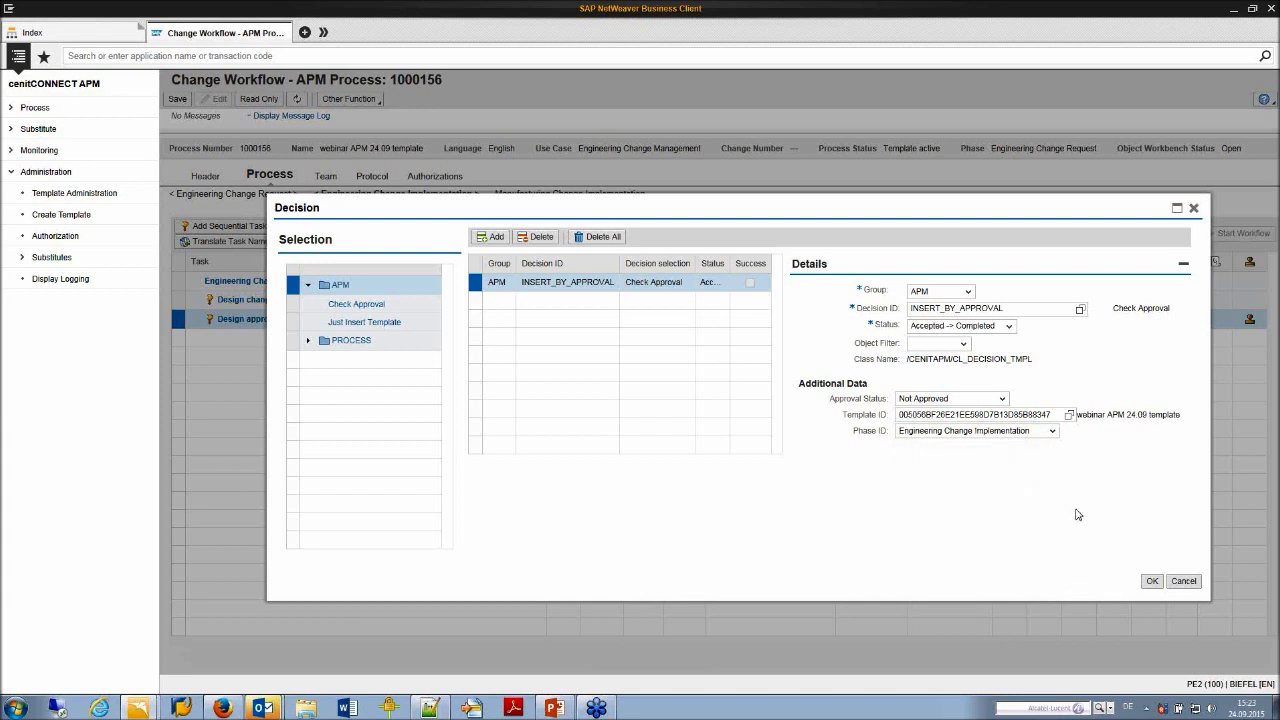
{"action": "left_click", "coordinate": [1154, 585]}
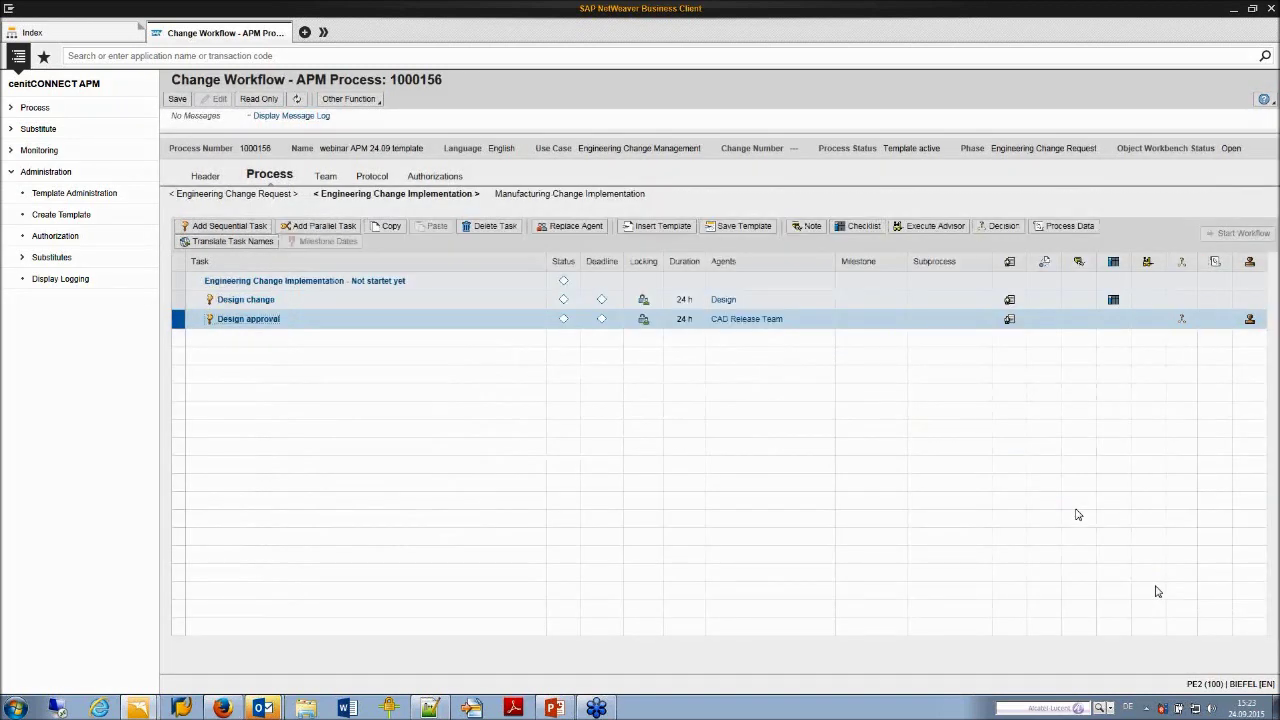
Add the "Start workflow in phase" execute advisor from the Process group to the Design approval task.
{"action": "right_click", "coordinate": [252, 326]}
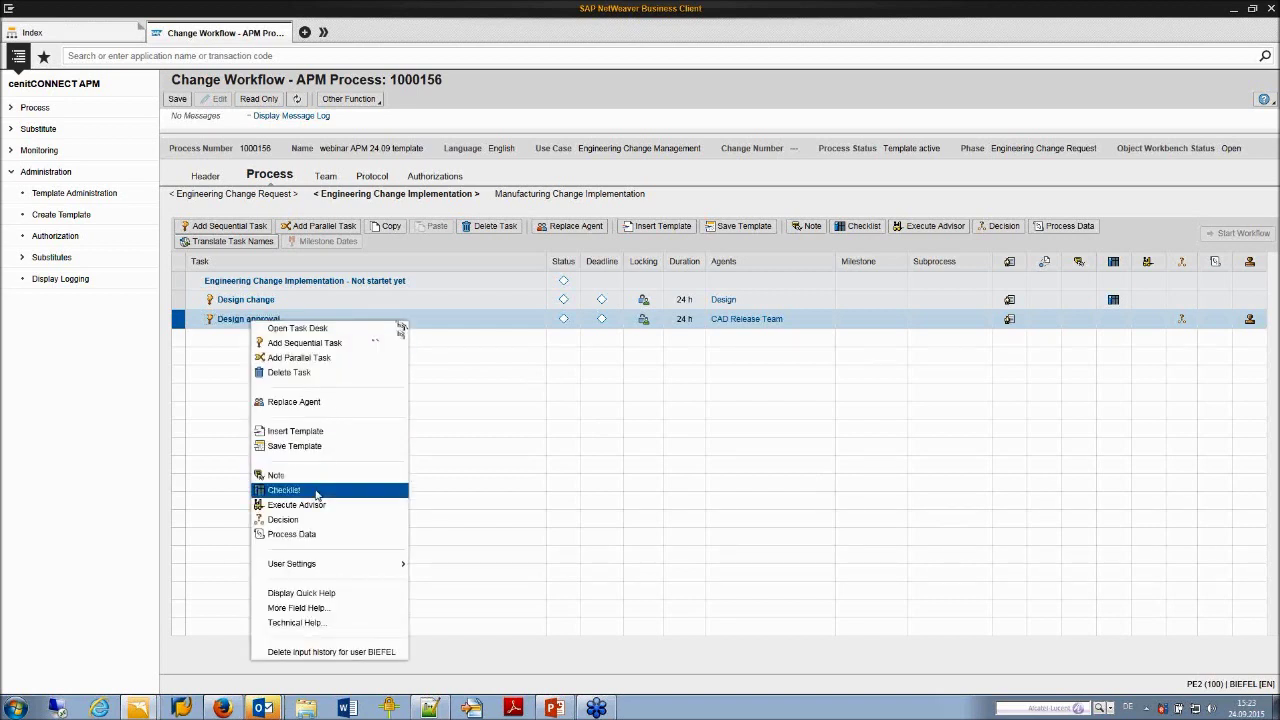
{"action": "left_click", "coordinate": [310, 506]}
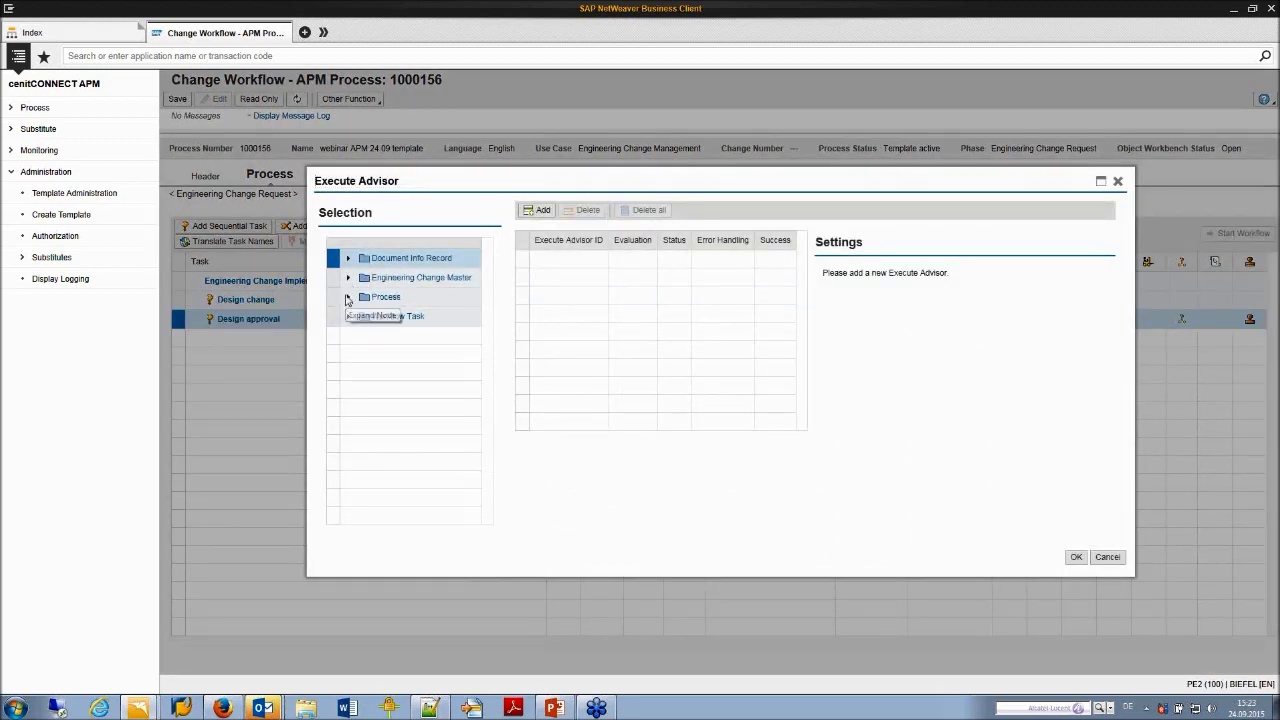
{"action": "left_click", "coordinate": [348, 297]}
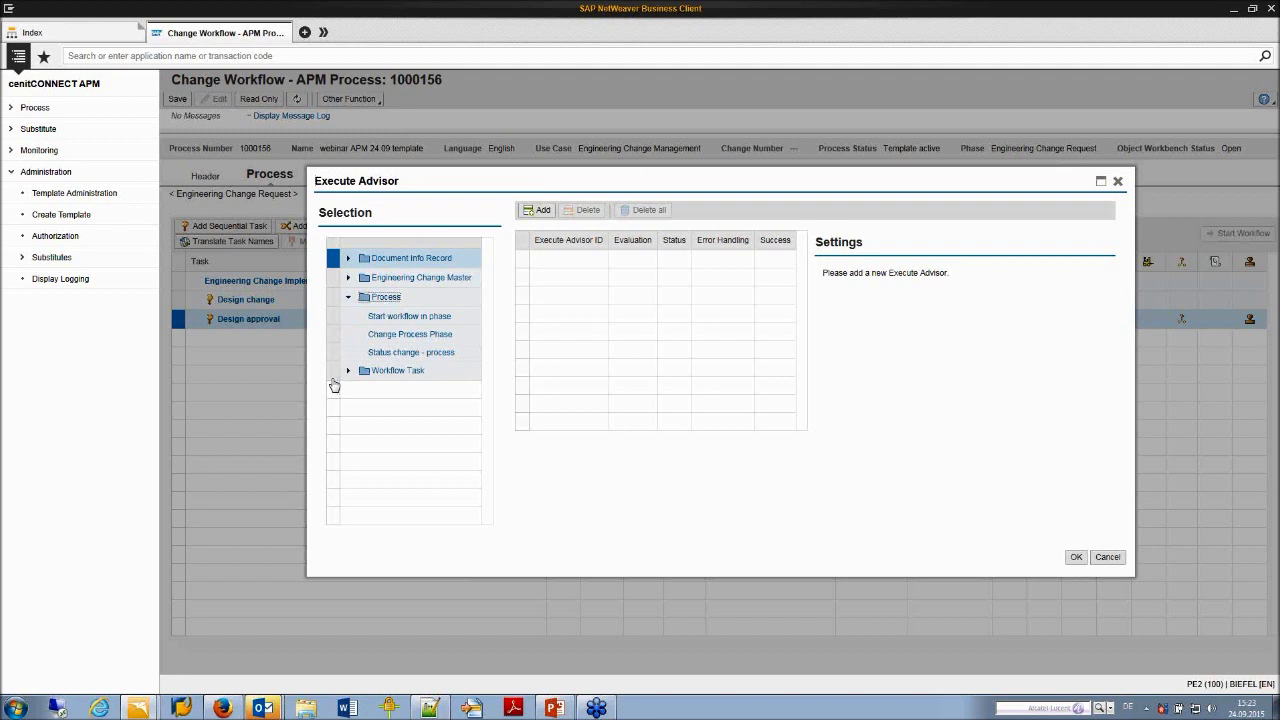
{"action": "left_click", "coordinate": [418, 318]}
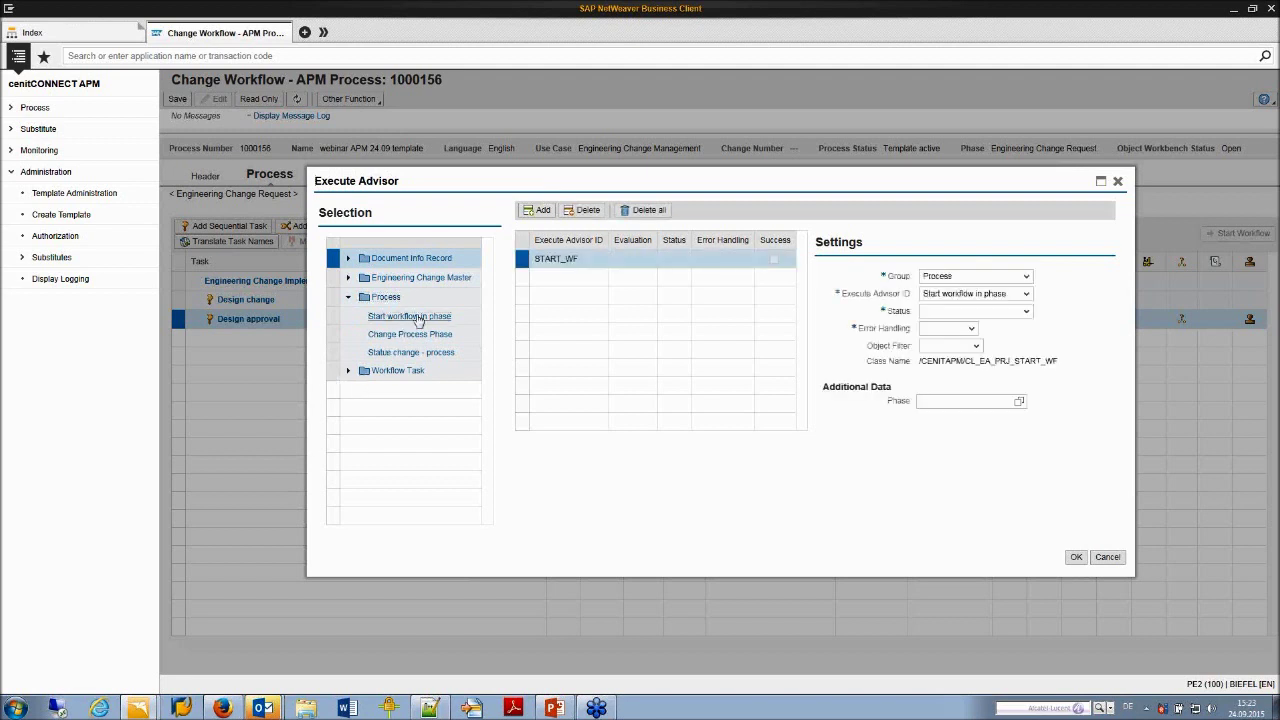
Set the start-workflow advisor to status Accepted -> Completed, evaluation Approved, error handling check and phase T03.
{"action": "left_click", "coordinate": [986, 314]}
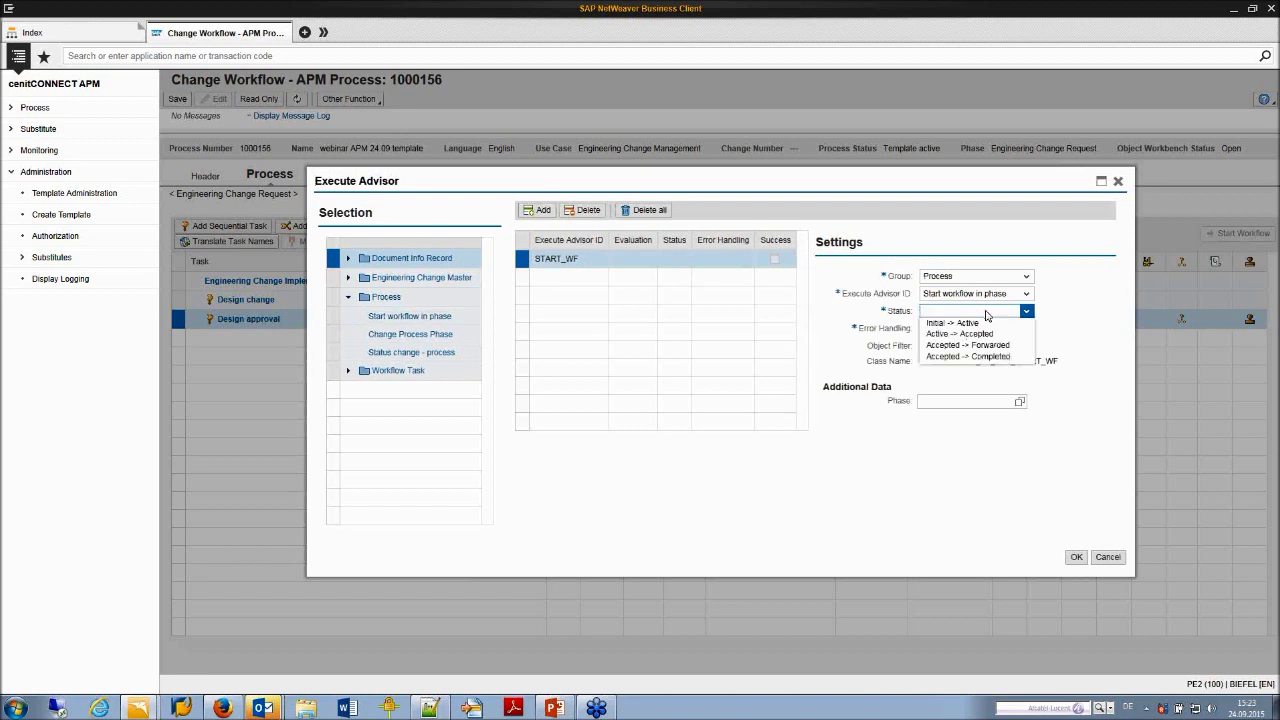
{"action": "left_click", "coordinate": [962, 357]}
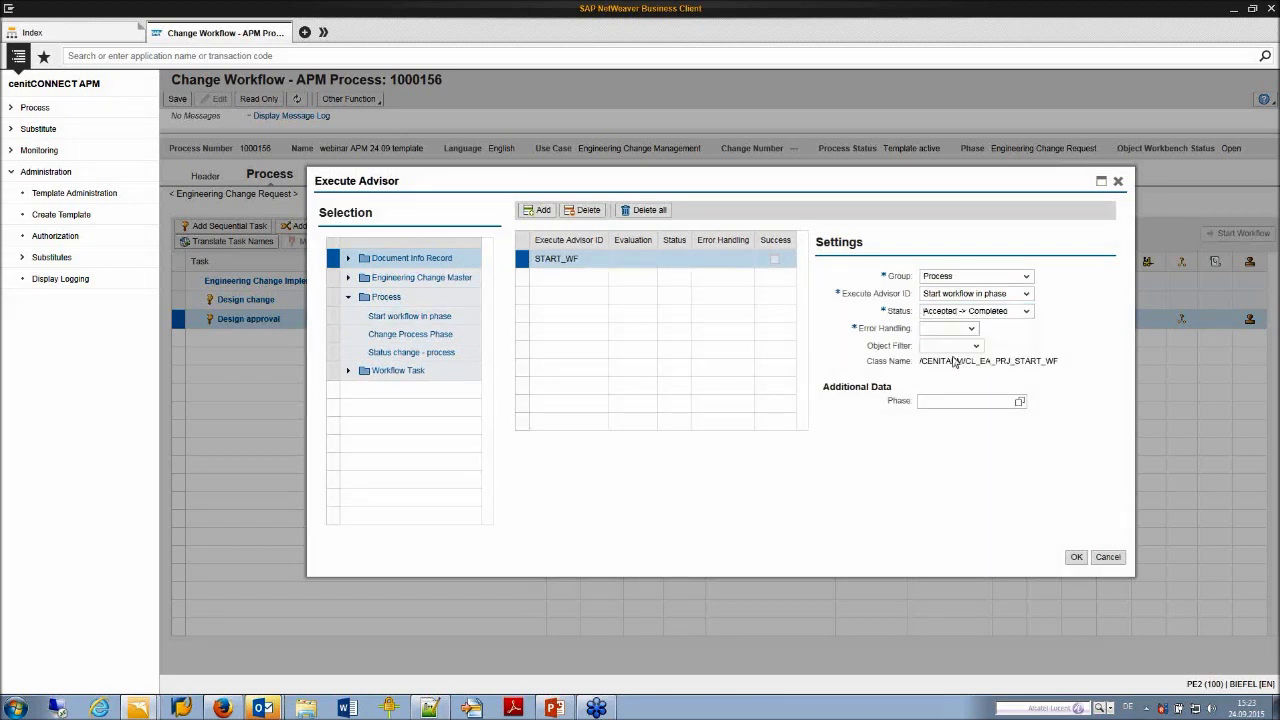
{"action": "left_click", "coordinate": [974, 330]}
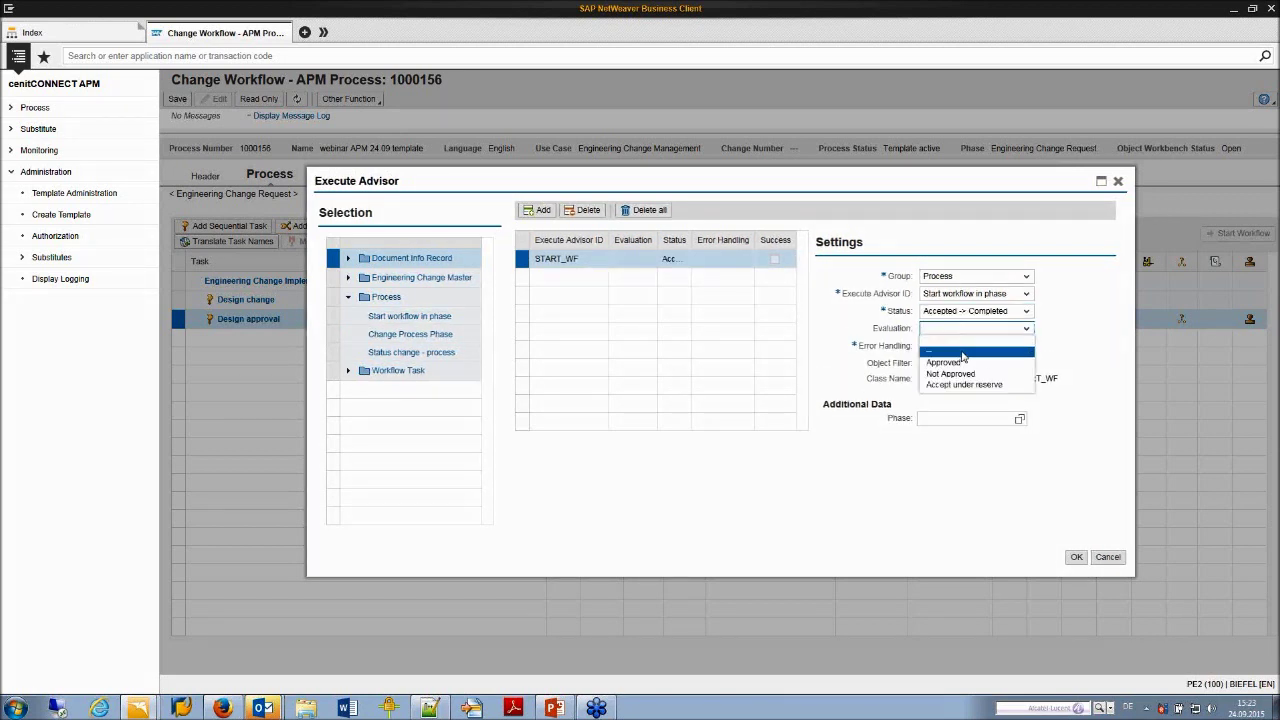
{"action": "left_click", "coordinate": [957, 364]}
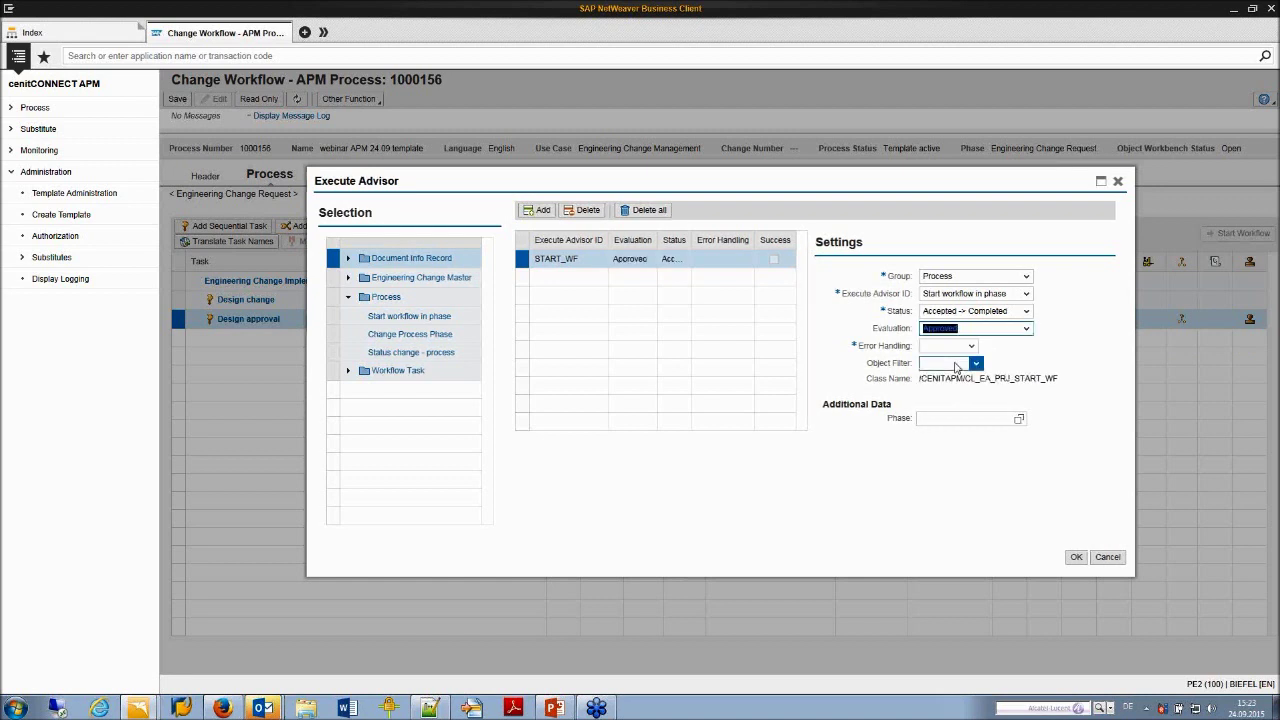
{"action": "left_click", "coordinate": [948, 346]}
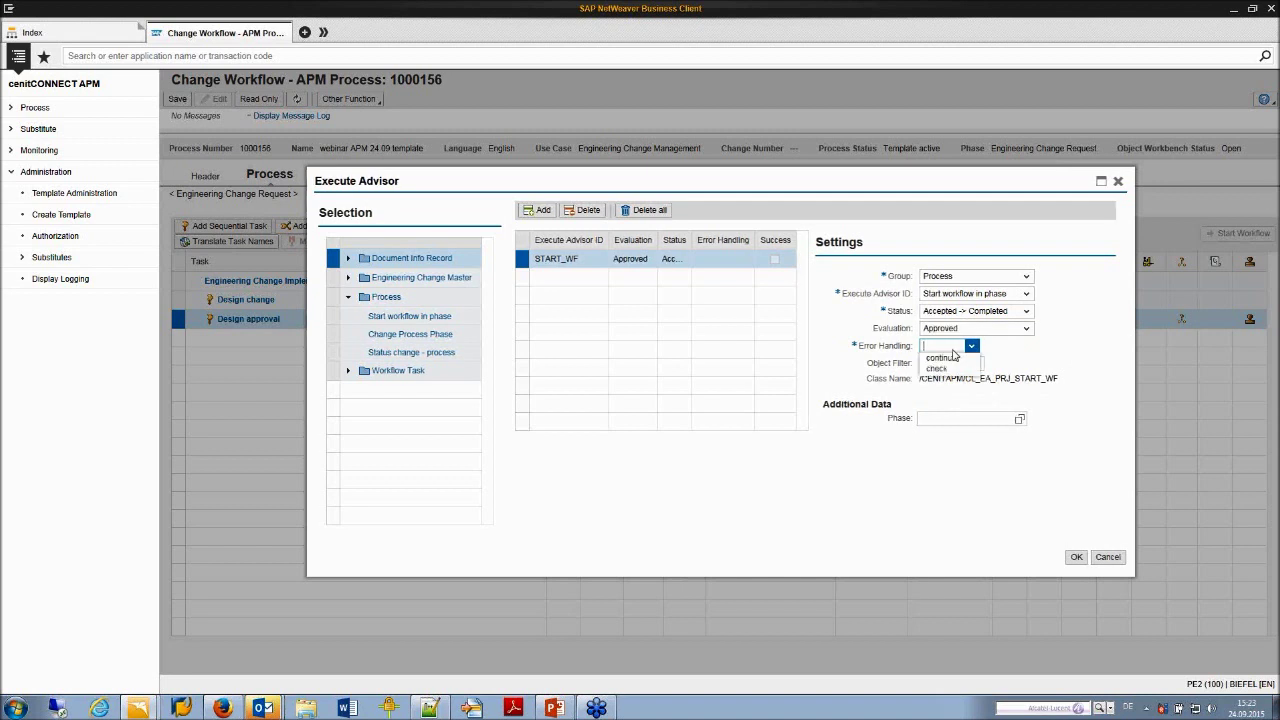
{"action": "left_click", "coordinate": [948, 369]}
{"action": "left_click", "coordinate": [964, 420]}
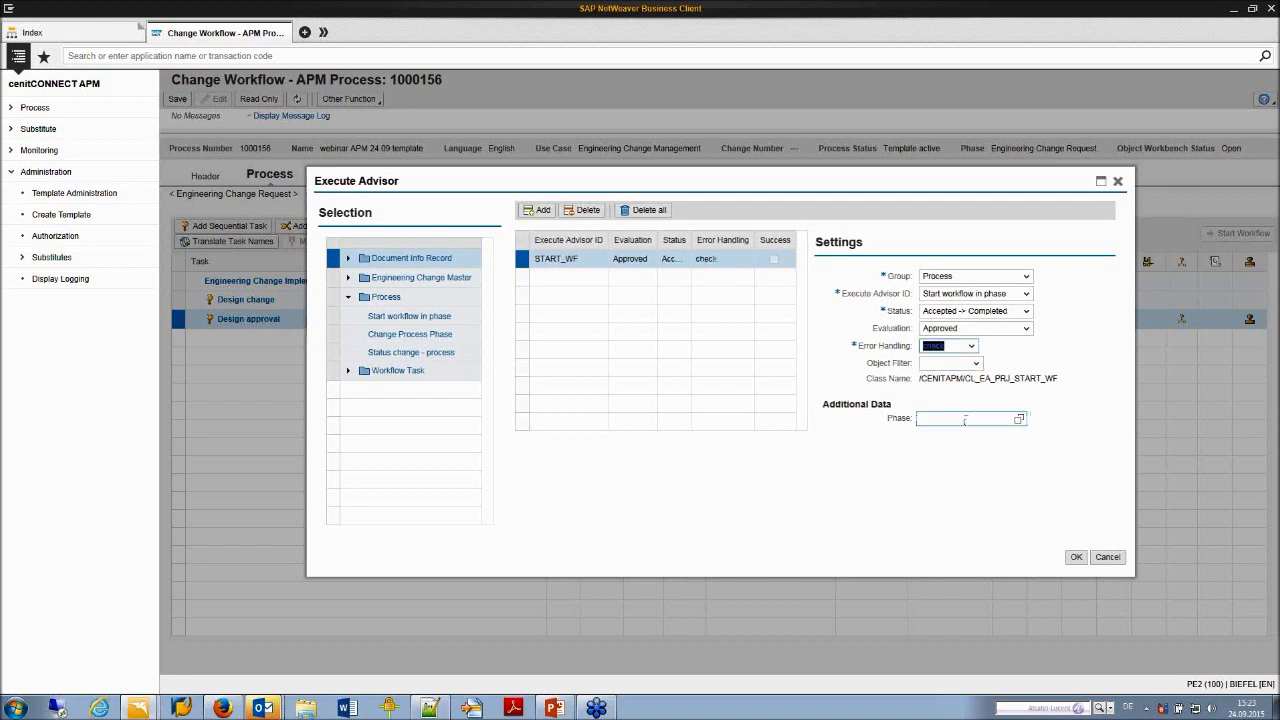
{"action": "type", "text": "T03"}
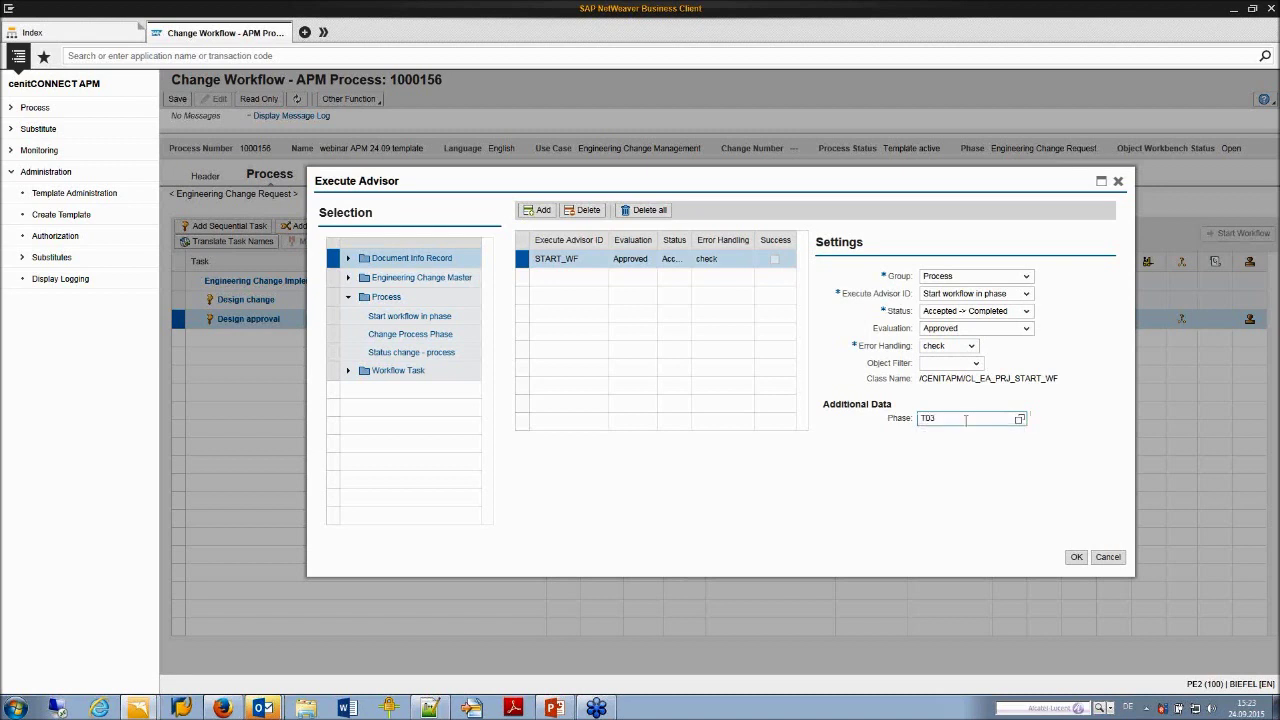
{"action": "left_click", "coordinate": [975, 446]}
Add the Change Process Phase advisor with status Accepted -> Completed, evaluation Approved and error handling check.
{"action": "left_click", "coordinate": [427, 339]}
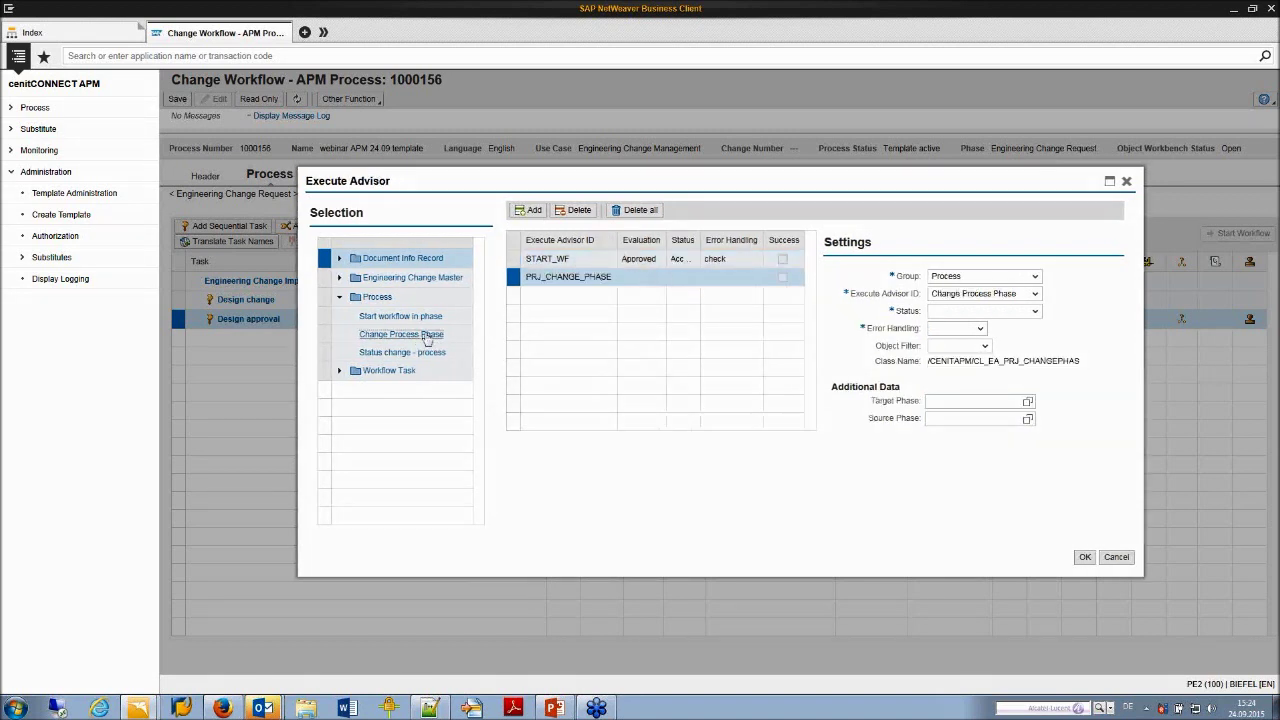
{"action": "left_click", "coordinate": [1035, 314]}
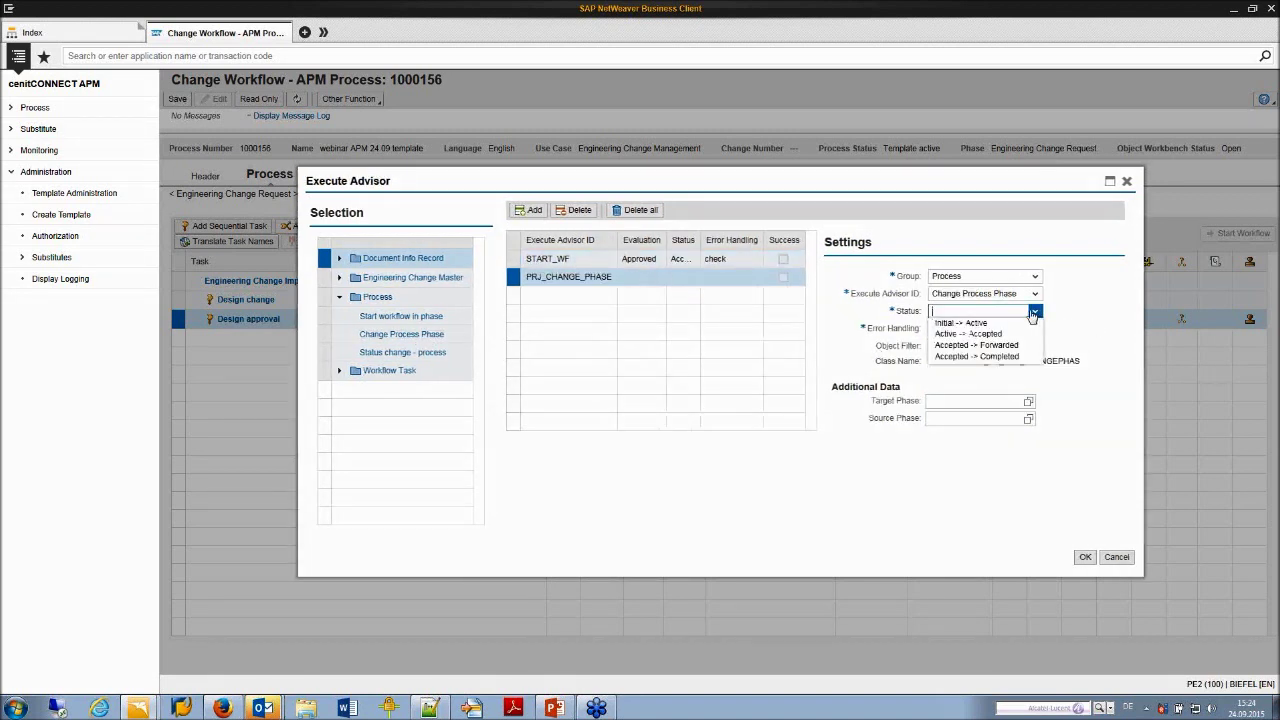
{"action": "left_click", "coordinate": [1015, 358]}
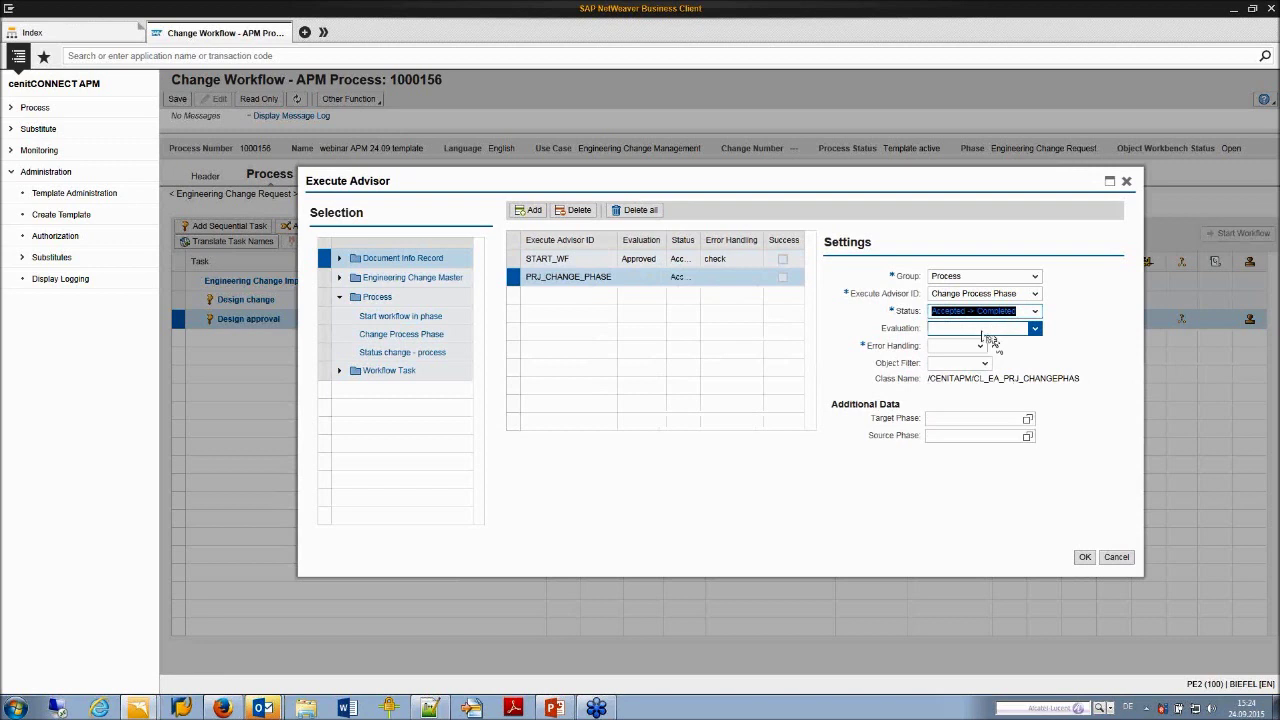
{"action": "left_click", "coordinate": [985, 329]}
{"action": "left_click", "coordinate": [985, 363]}
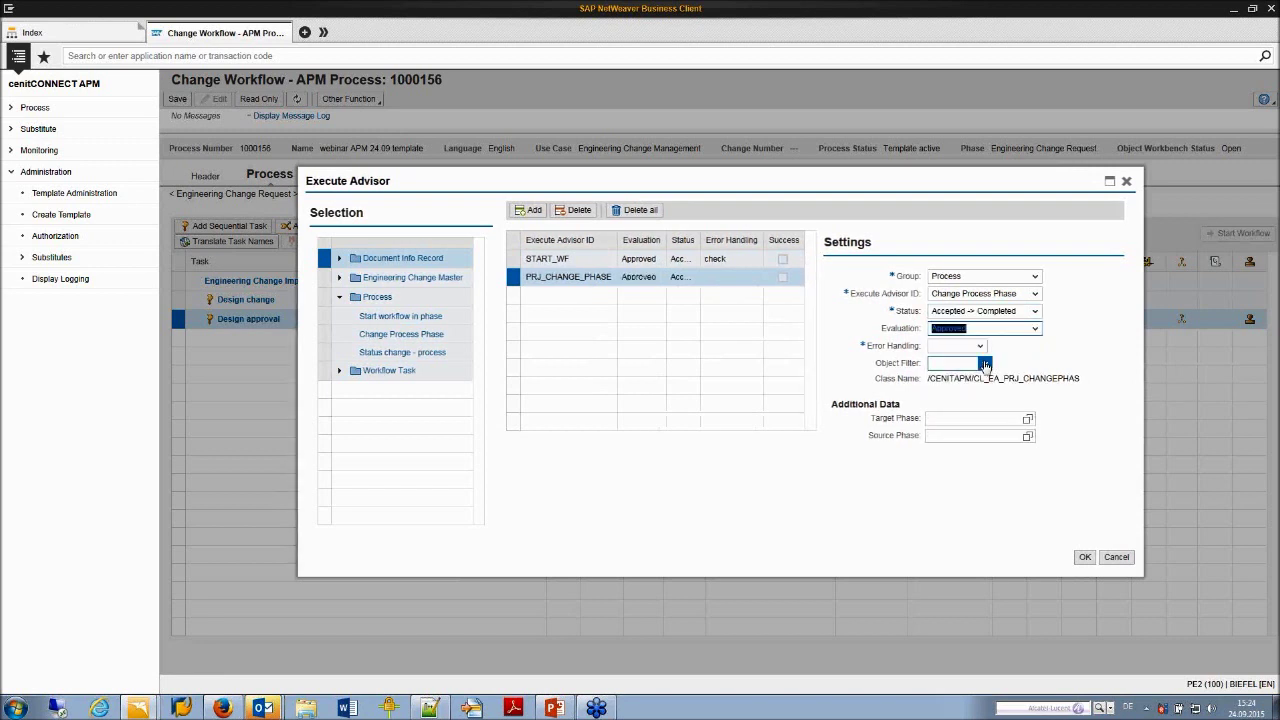
{"action": "left_click", "coordinate": [980, 346]}
{"action": "left_click", "coordinate": [950, 358]}
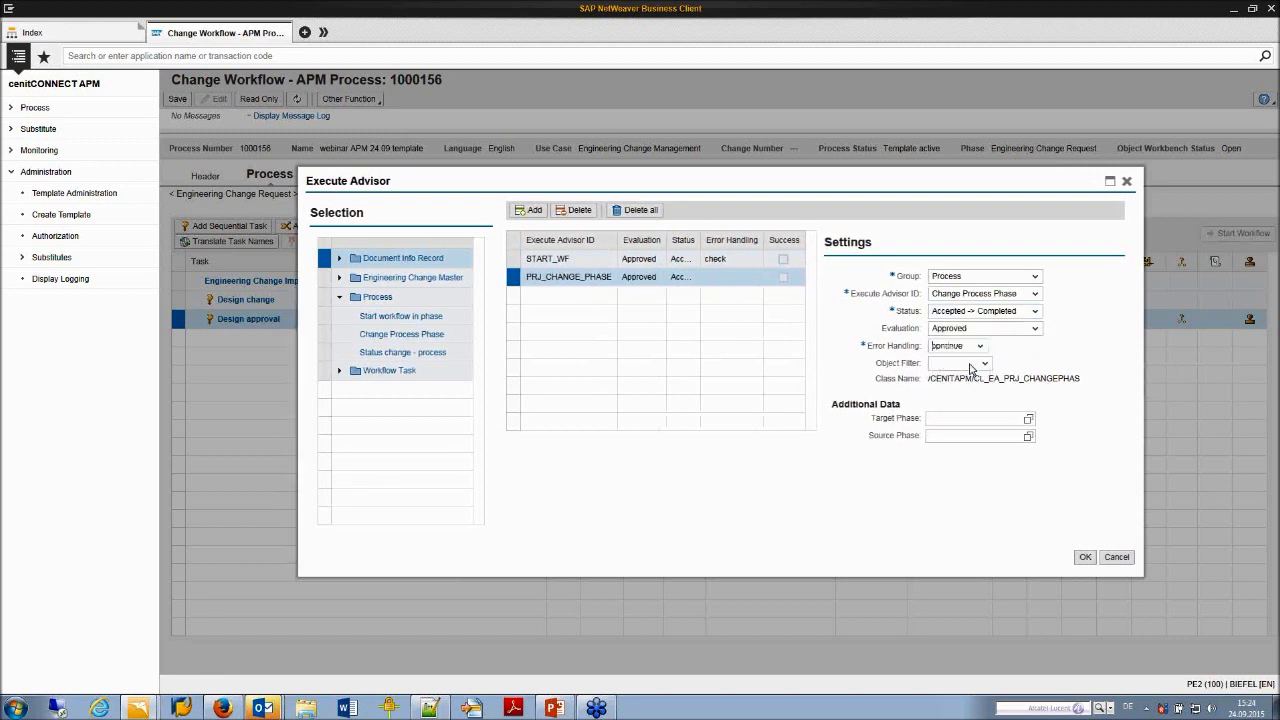
{"action": "left_click", "coordinate": [978, 346]}
{"action": "left_click", "coordinate": [955, 369]}
Set the phase change's source phase to T02 and target phase to T03, confirm the advisors, and save the template.
{"action": "left_click", "coordinate": [971, 435]}
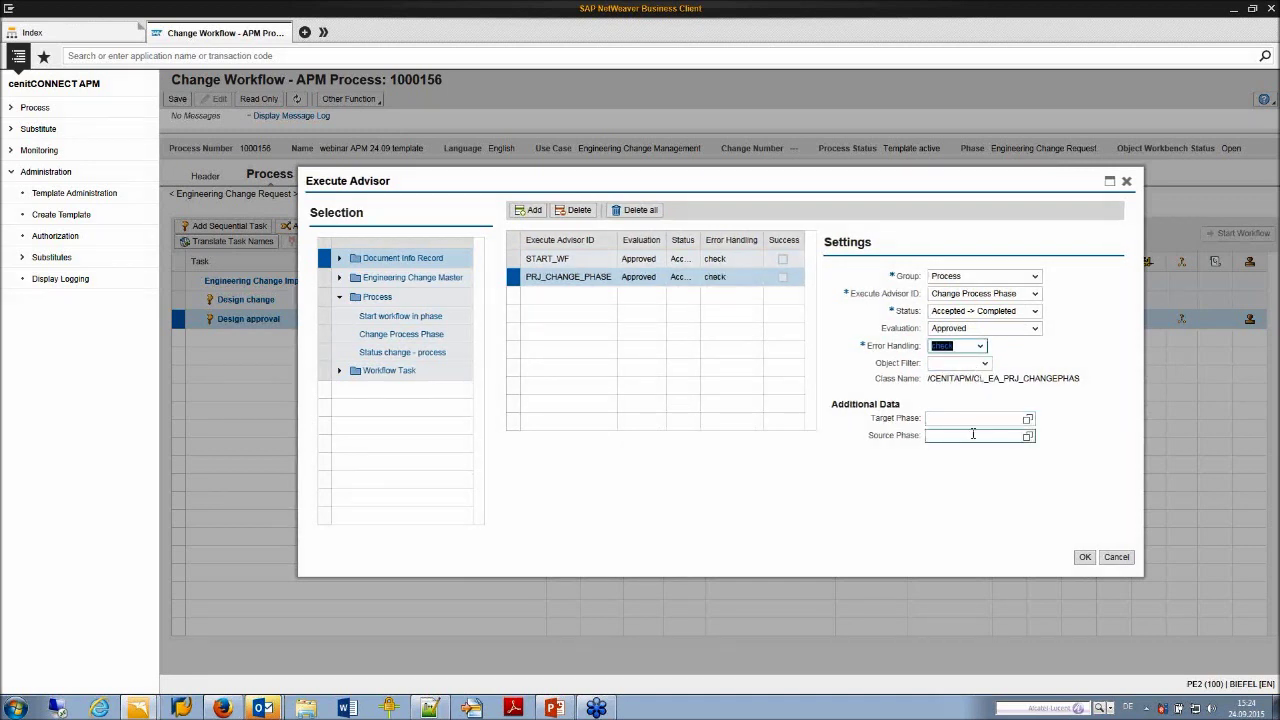
{"action": "type", "text": "T02"}
{"action": "left_click", "coordinate": [965, 420]}
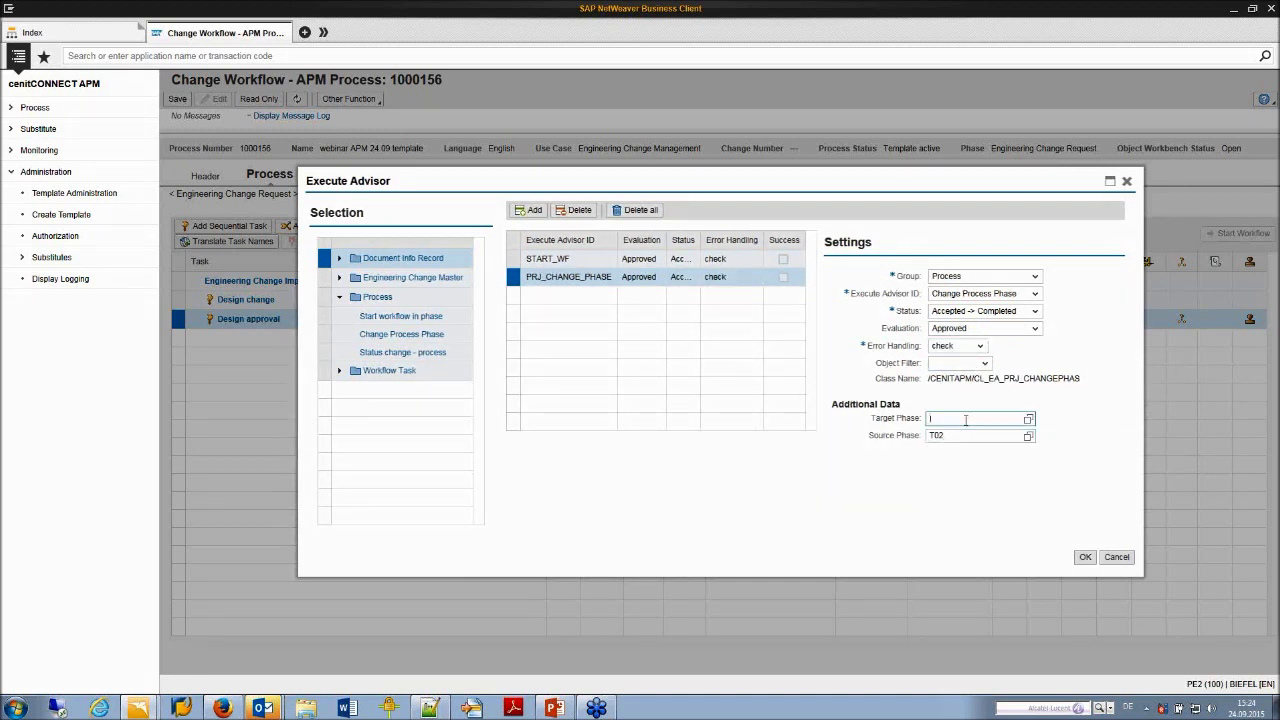
{"action": "type", "text": "T03"}
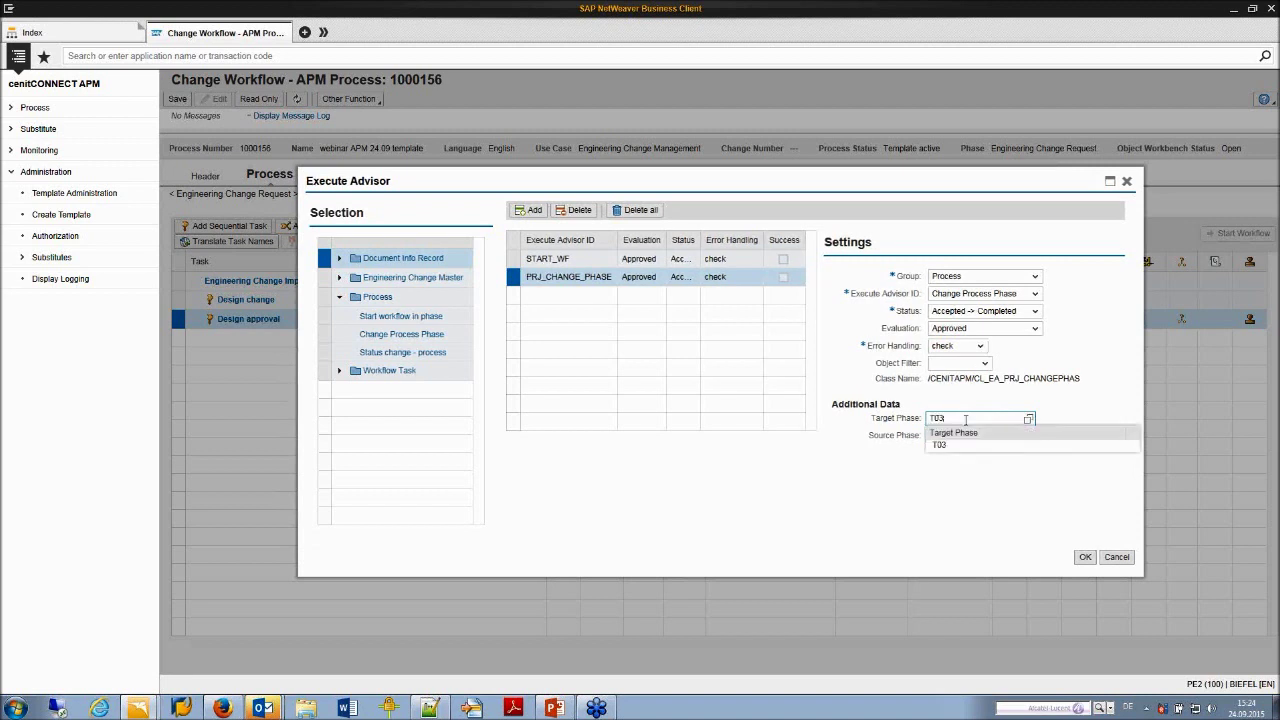
{"action": "left_click", "coordinate": [960, 447]}
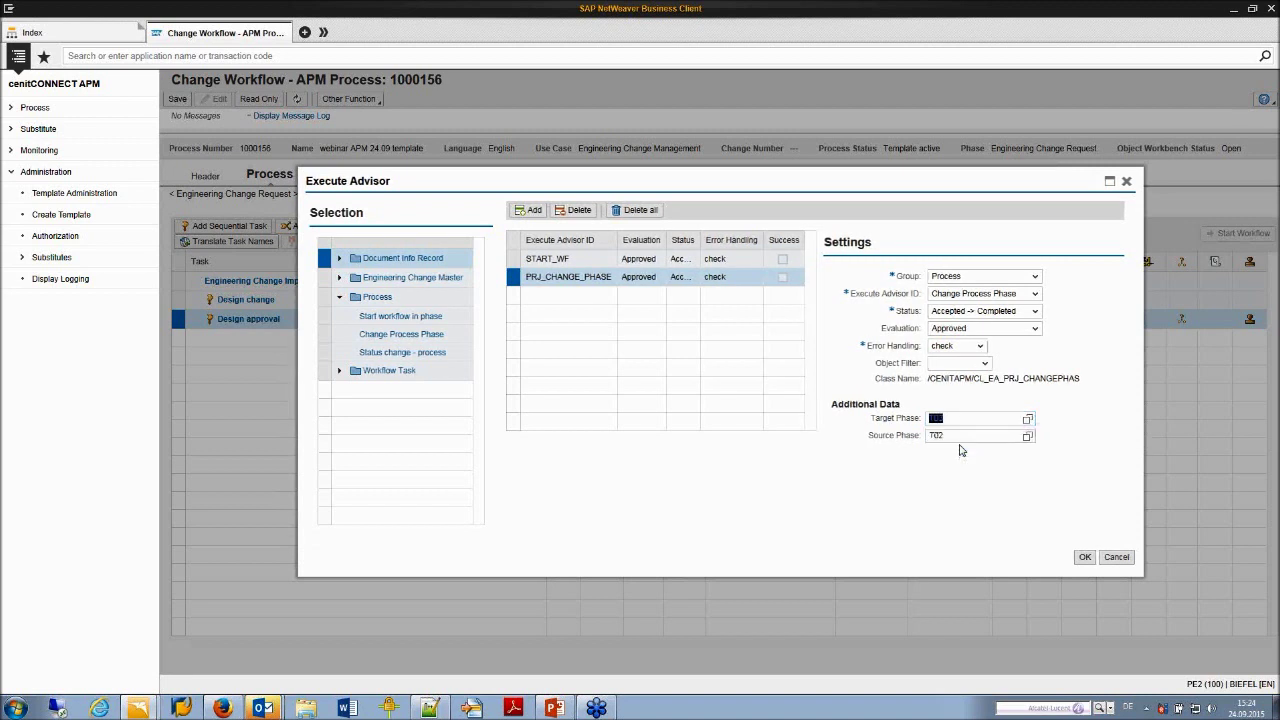
{"action": "left_click", "coordinate": [1085, 557]}
{"action": "left_click", "coordinate": [177, 100]}
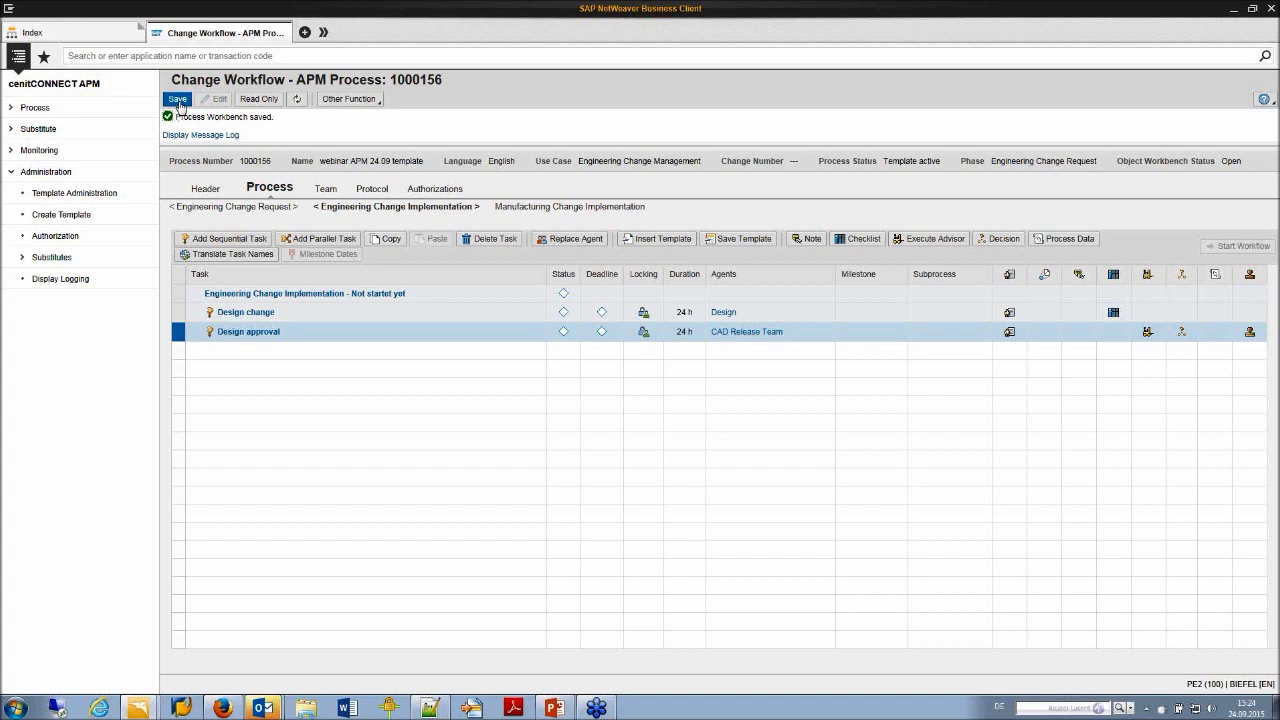
Start a new change request named "Test the template" with the description "Webinar APM".
{"action": "left_click", "coordinate": [115, 38]}
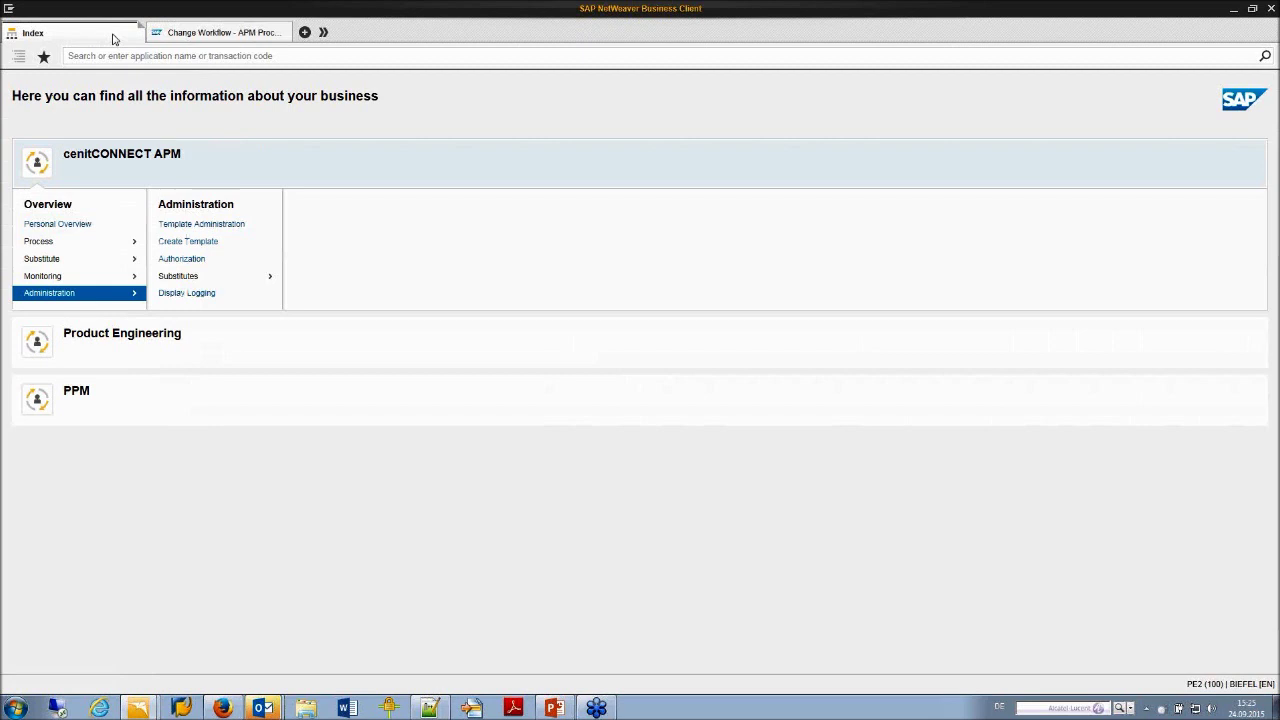
{"action": "left_click", "coordinate": [40, 242]}
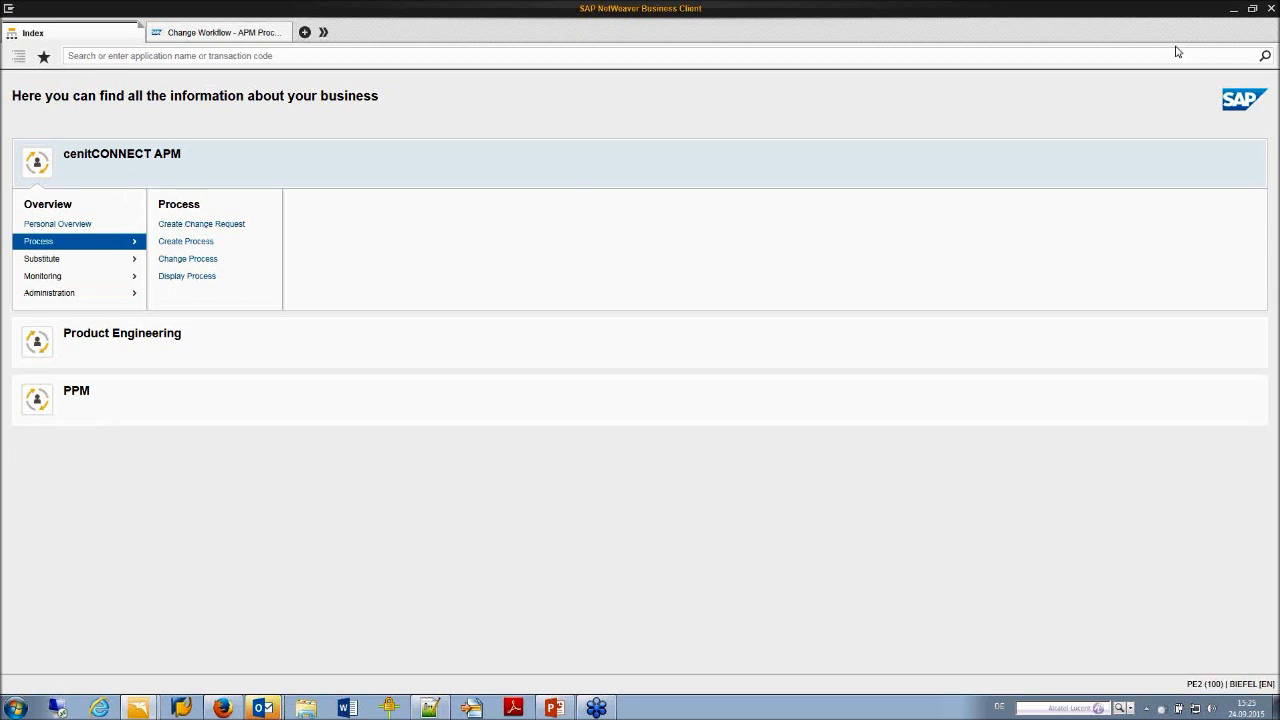
{"action": "left_click", "coordinate": [213, 232]}
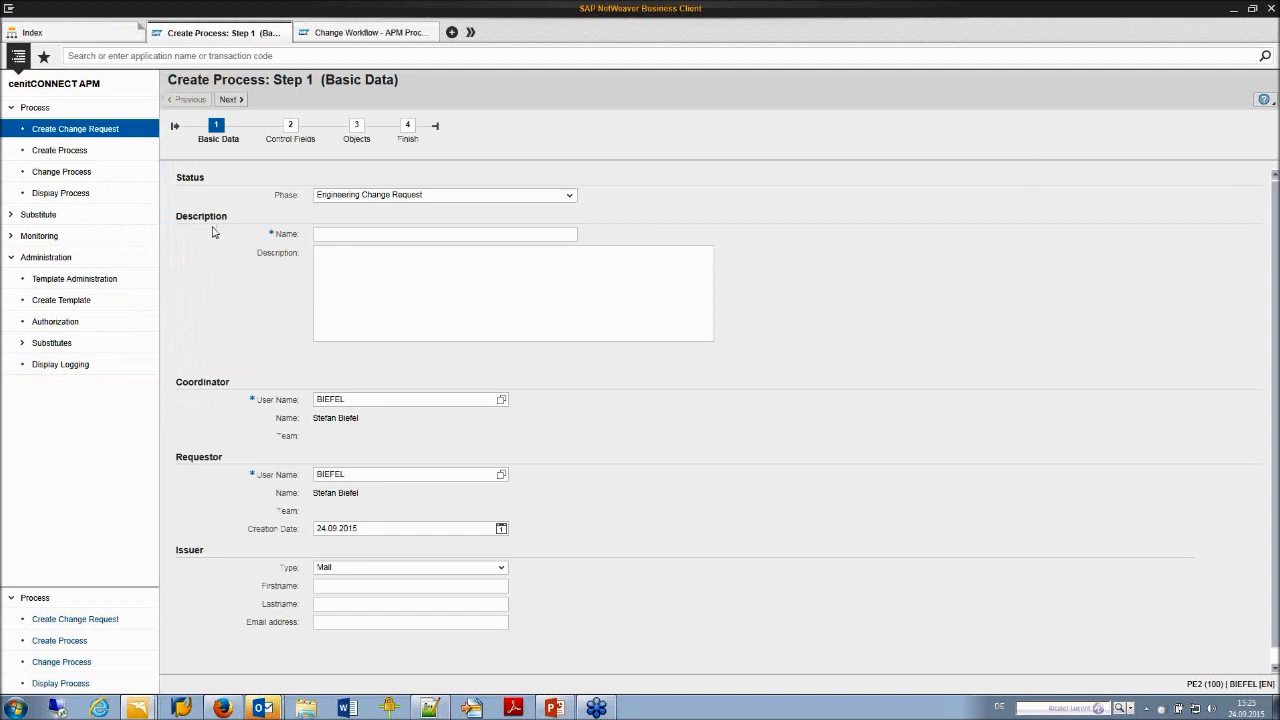
{"action": "left_click", "coordinate": [323, 233]}
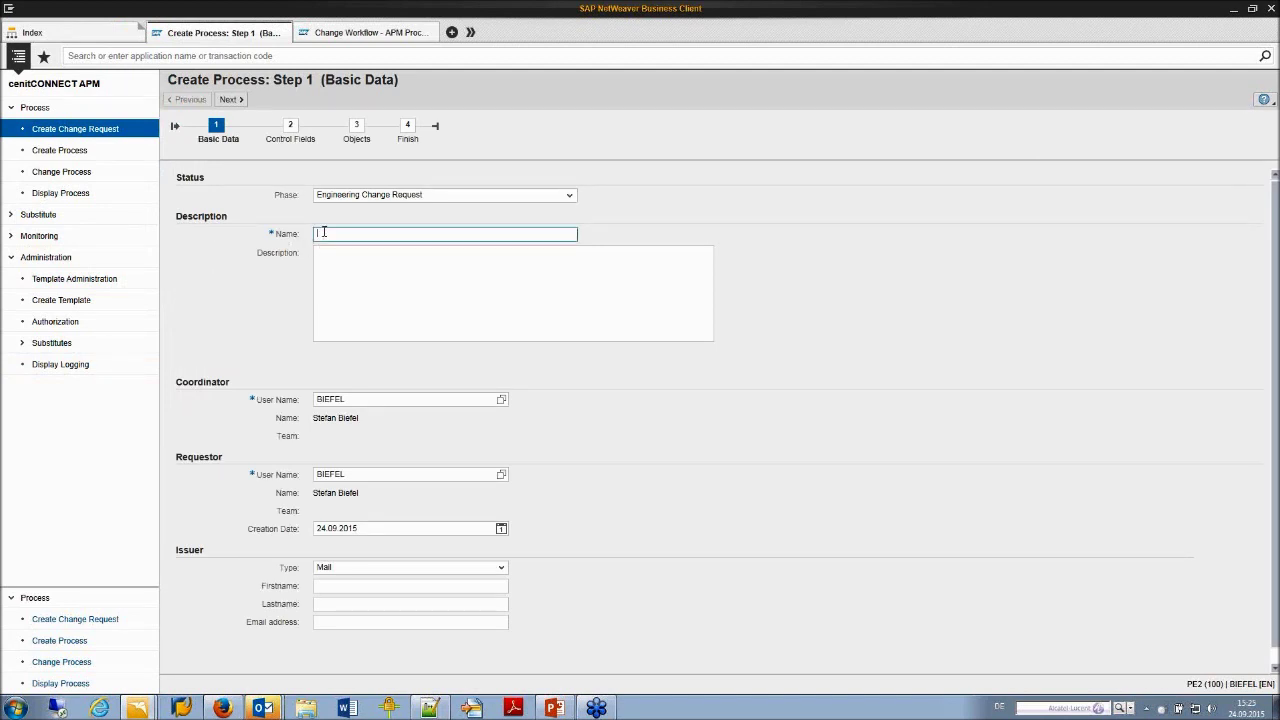
{"action": "type", "text": "Test the template"}
{"action": "left_click", "coordinate": [330, 261]}
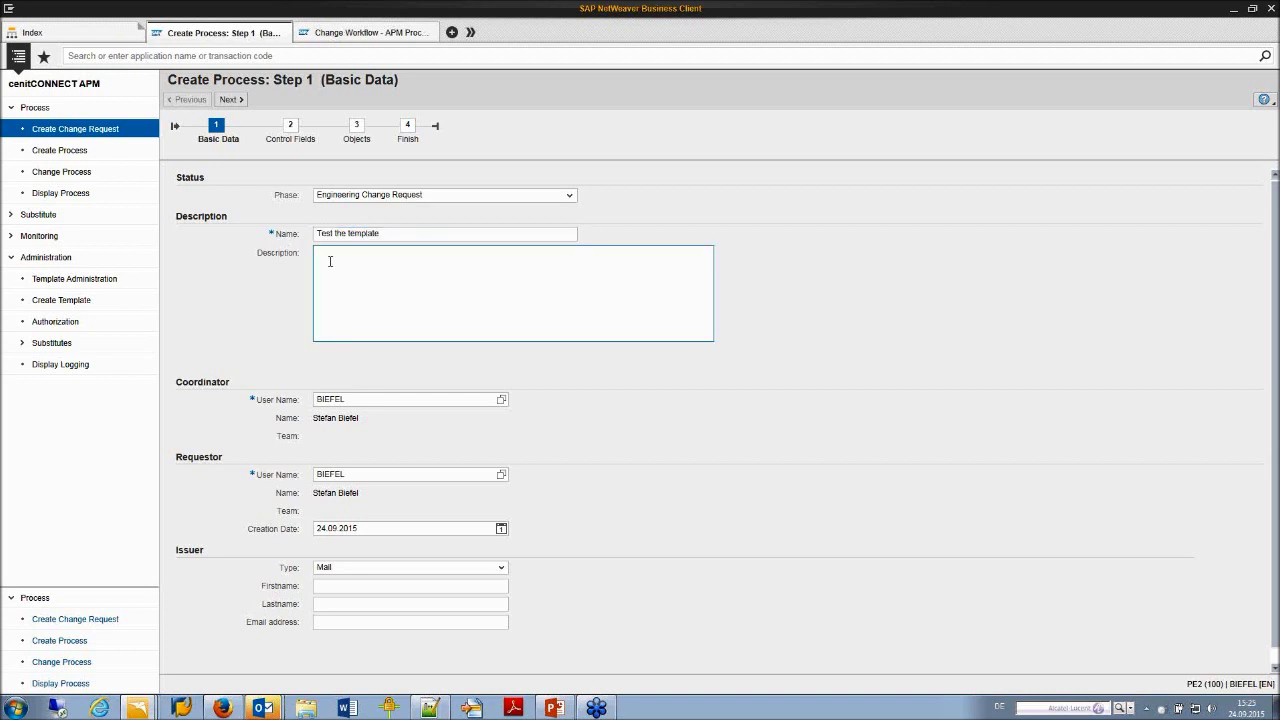
{"action": "type", "text": "Webinar APM"}
Complete the change request creation, leaving the control fields empty and adding no objects.
{"action": "left_click", "coordinate": [234, 102]}
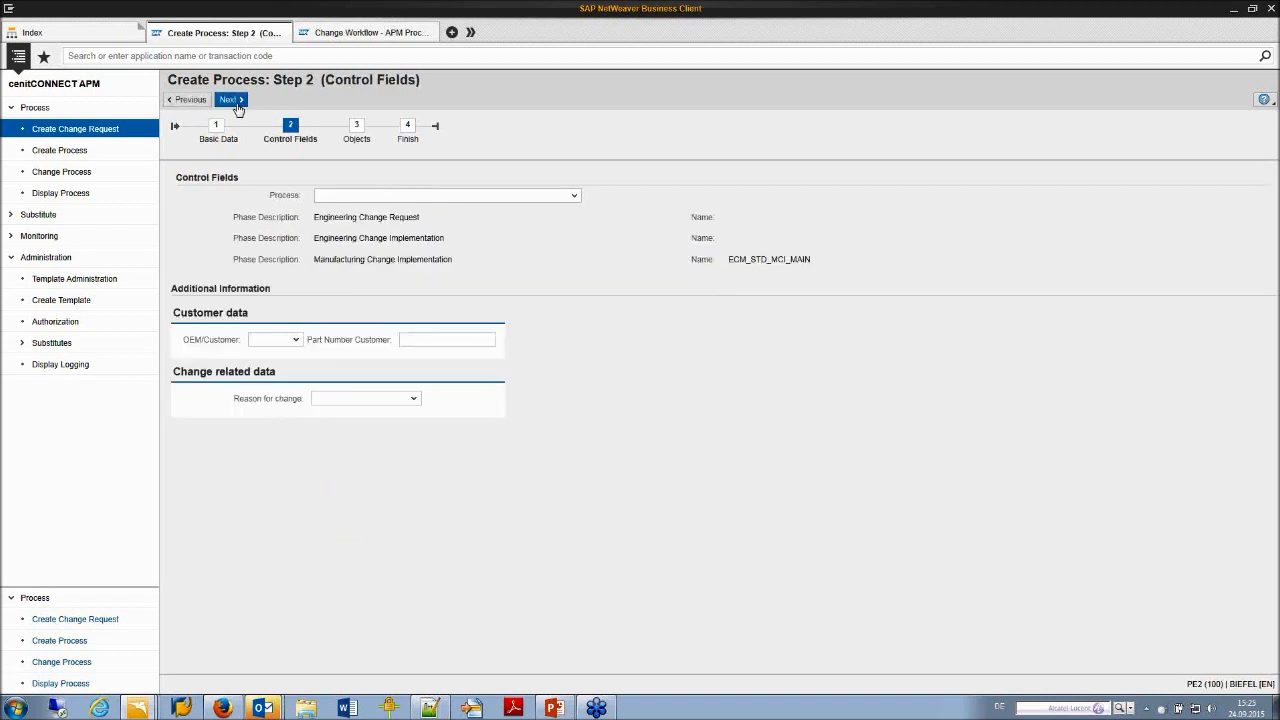
{"action": "left_click", "coordinate": [398, 195]}
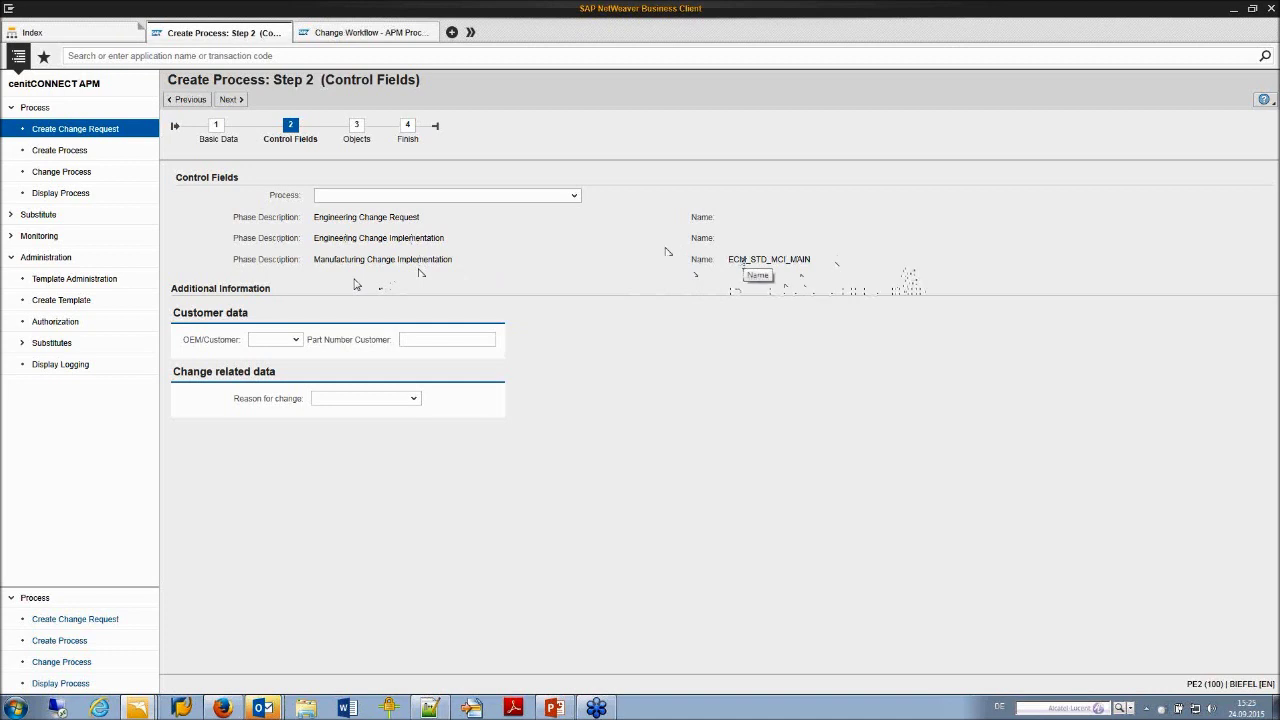
{"action": "left_click", "coordinate": [231, 101]}
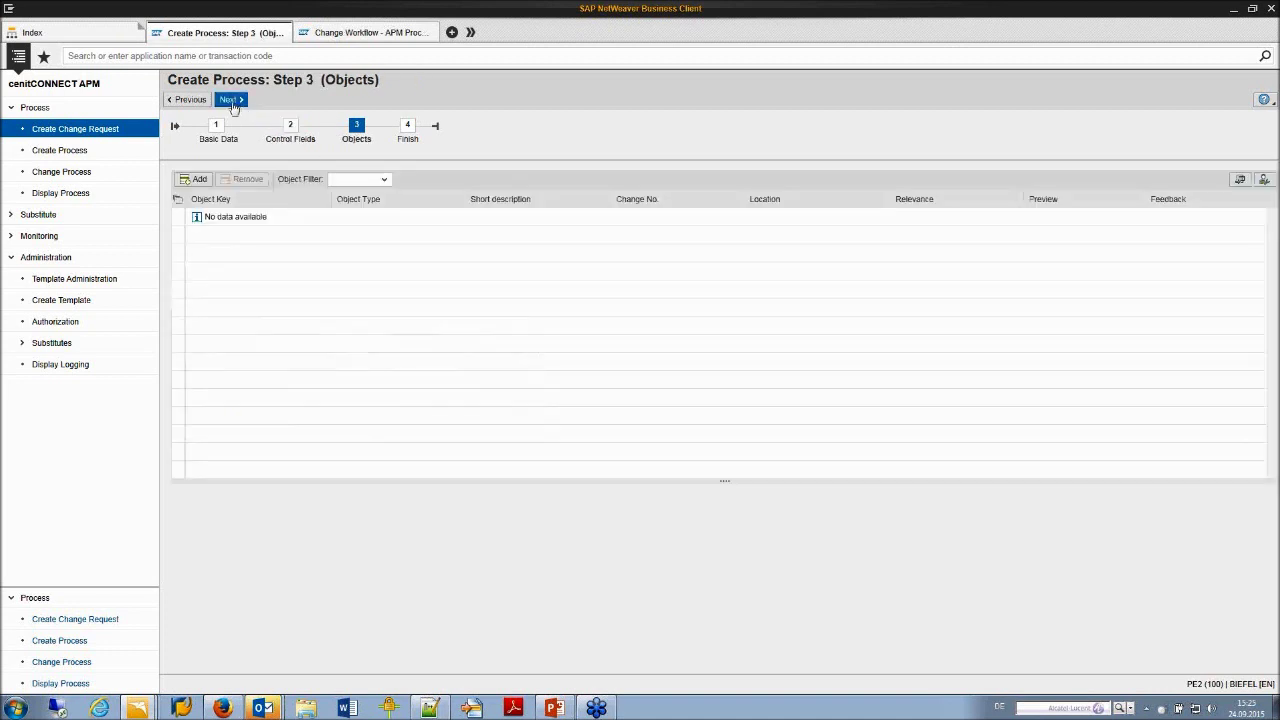
{"action": "left_click", "coordinate": [231, 101]}
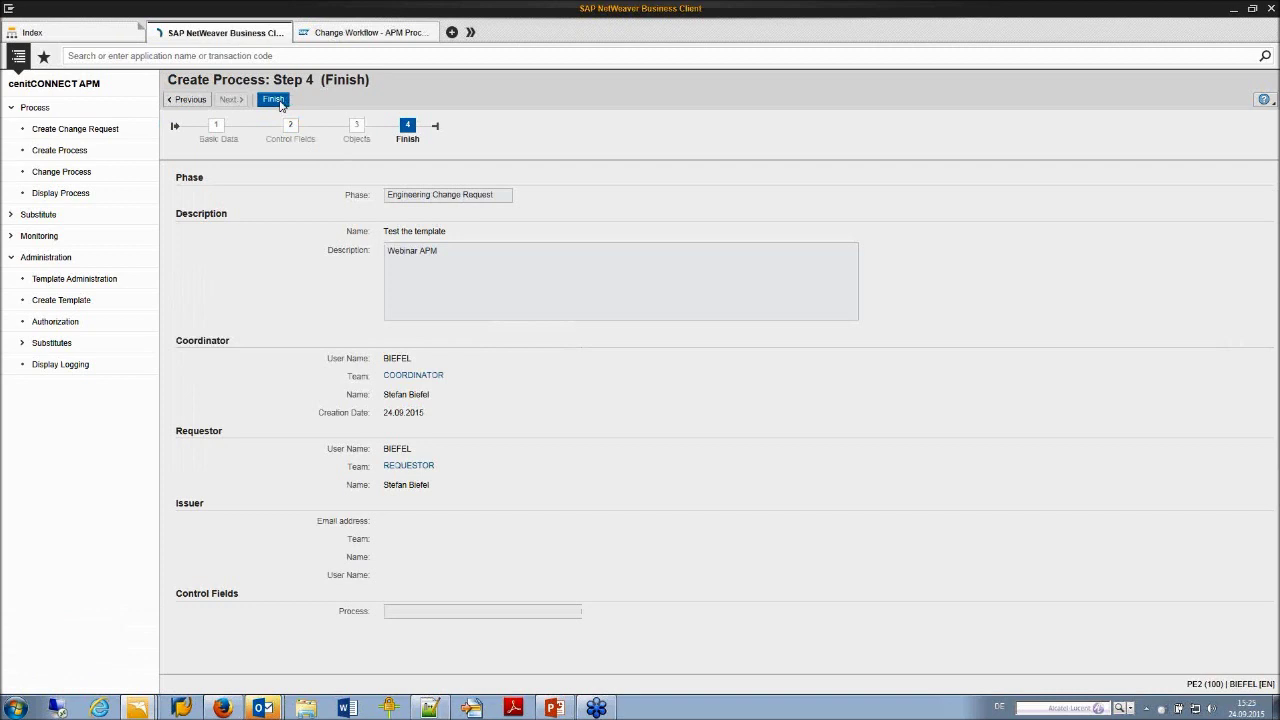
{"action": "left_click", "coordinate": [274, 100]}
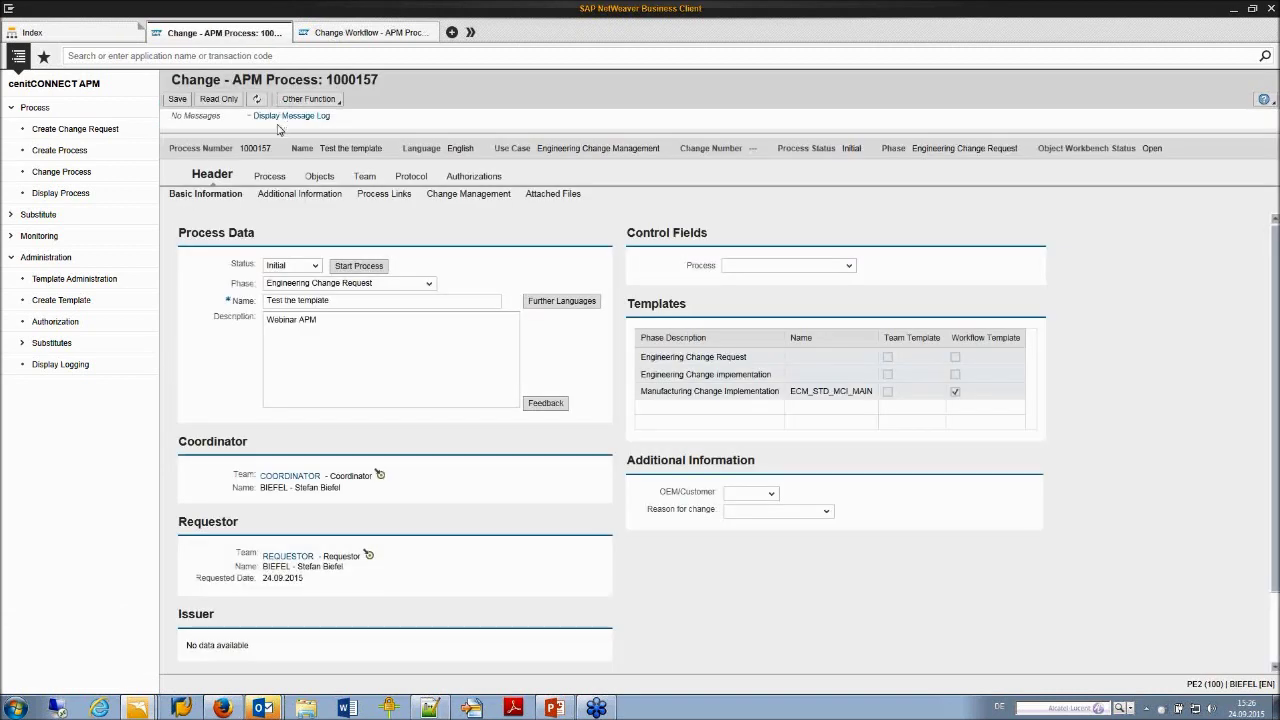
Insert the Engineering Change Request phase of "webinar APM 24.09 template" into the request's Engineering Change Request workflow and save it.
{"action": "left_click", "coordinate": [270, 176]}
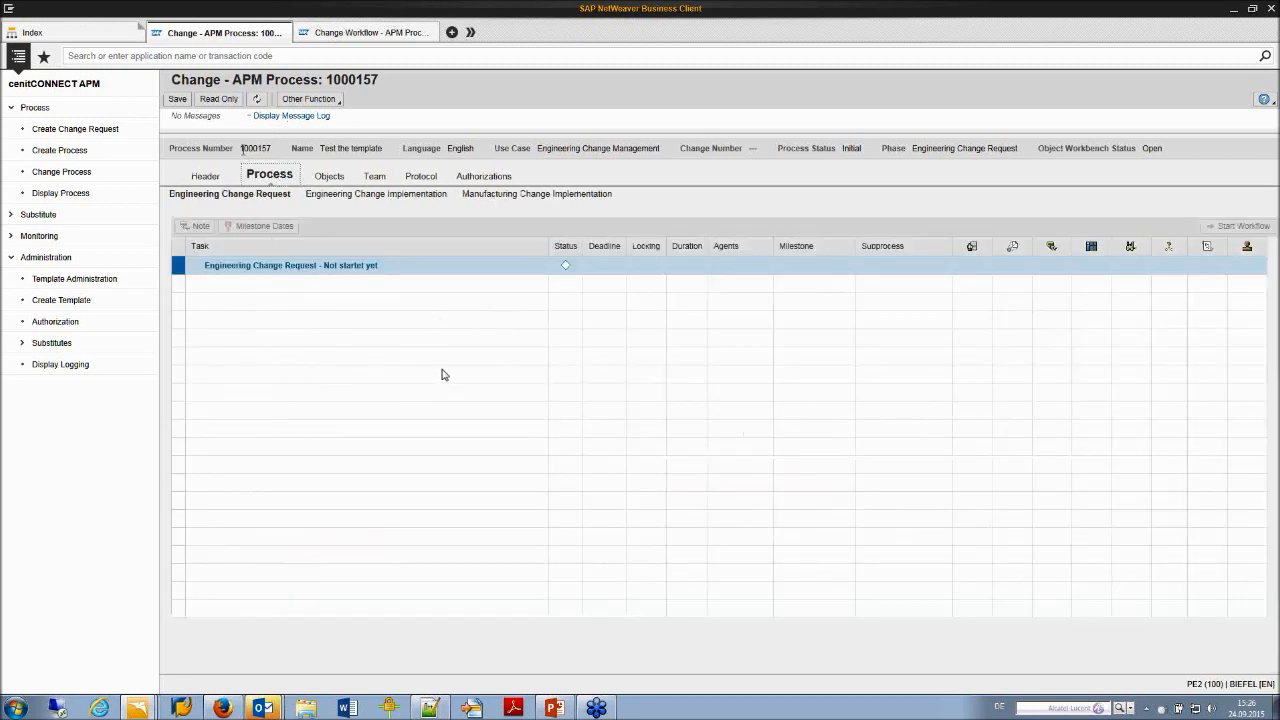
{"action": "left_click", "coordinate": [219, 100]}
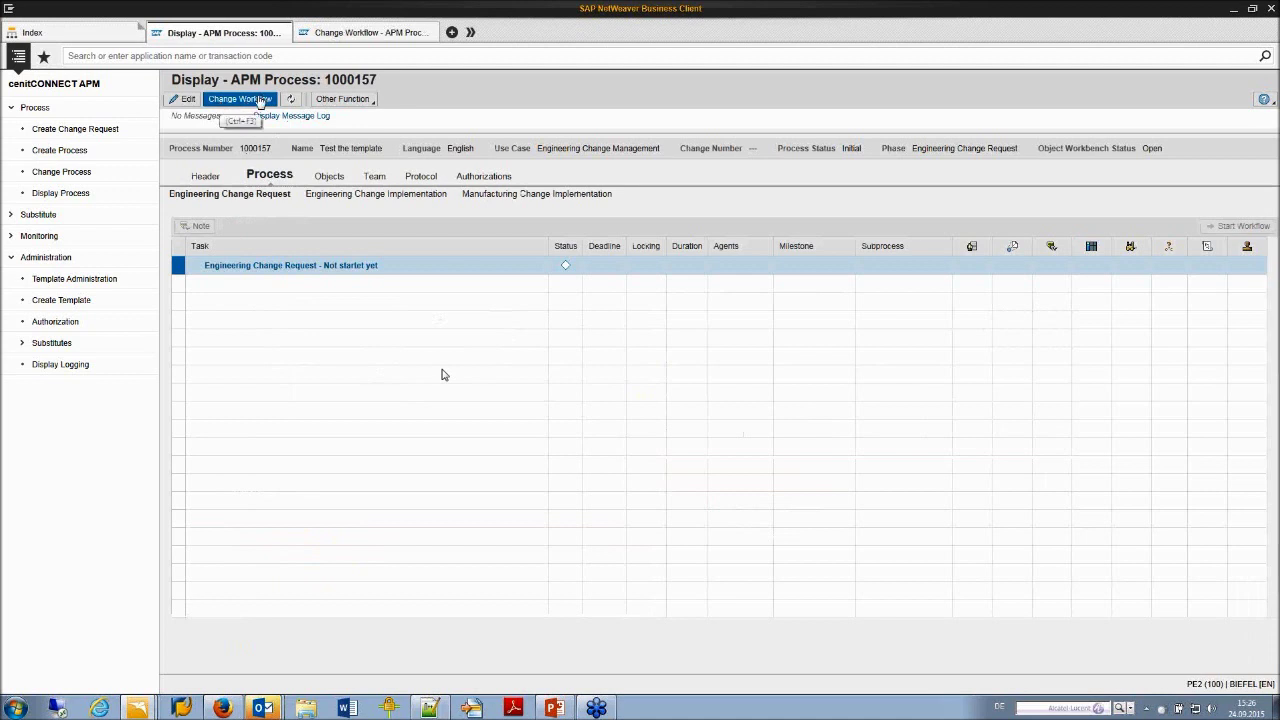
{"action": "left_click", "coordinate": [259, 100]}
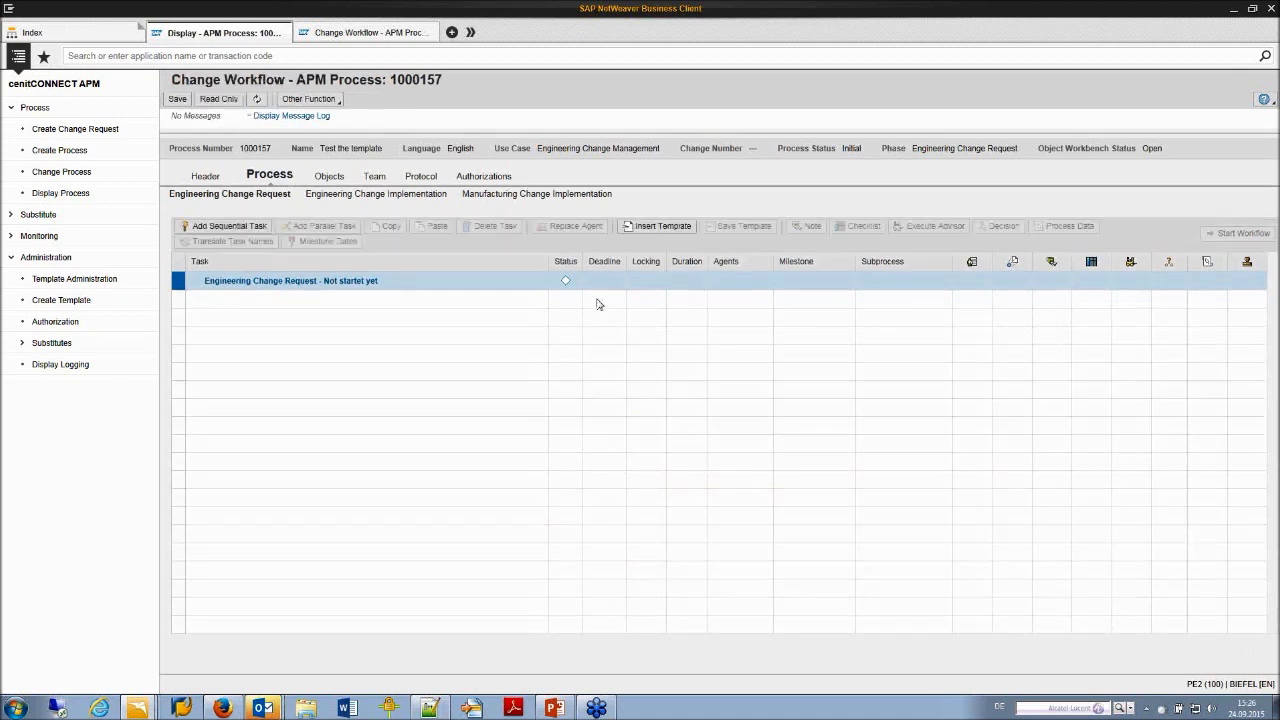
{"action": "left_click", "coordinate": [647, 228]}
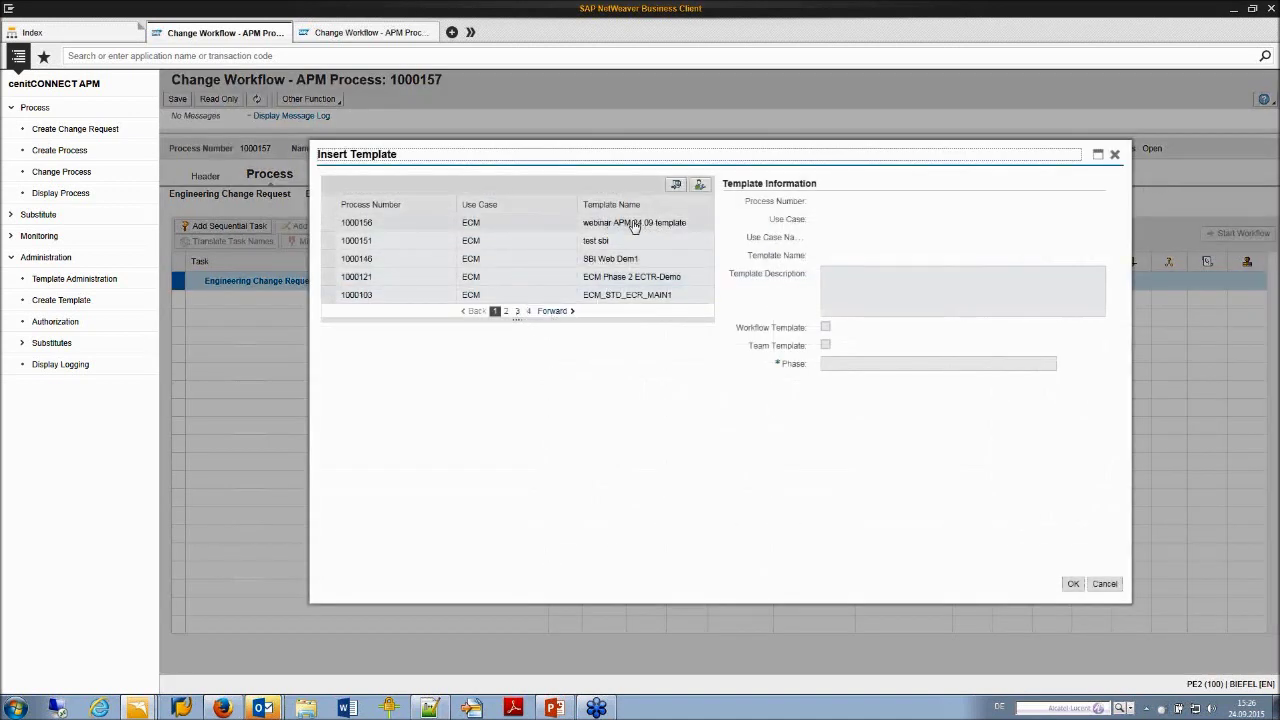
{"action": "left_click", "coordinate": [622, 224]}
{"action": "left_click", "coordinate": [852, 364]}
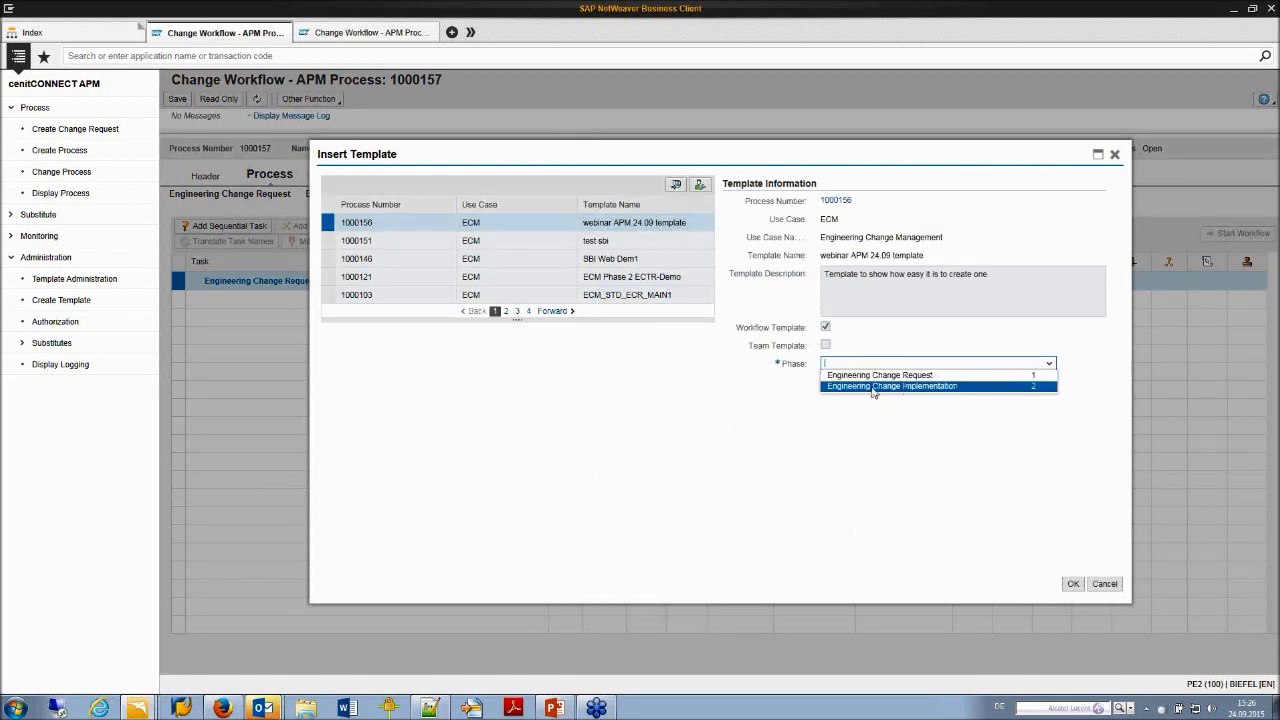
{"action": "left_click", "coordinate": [875, 377]}
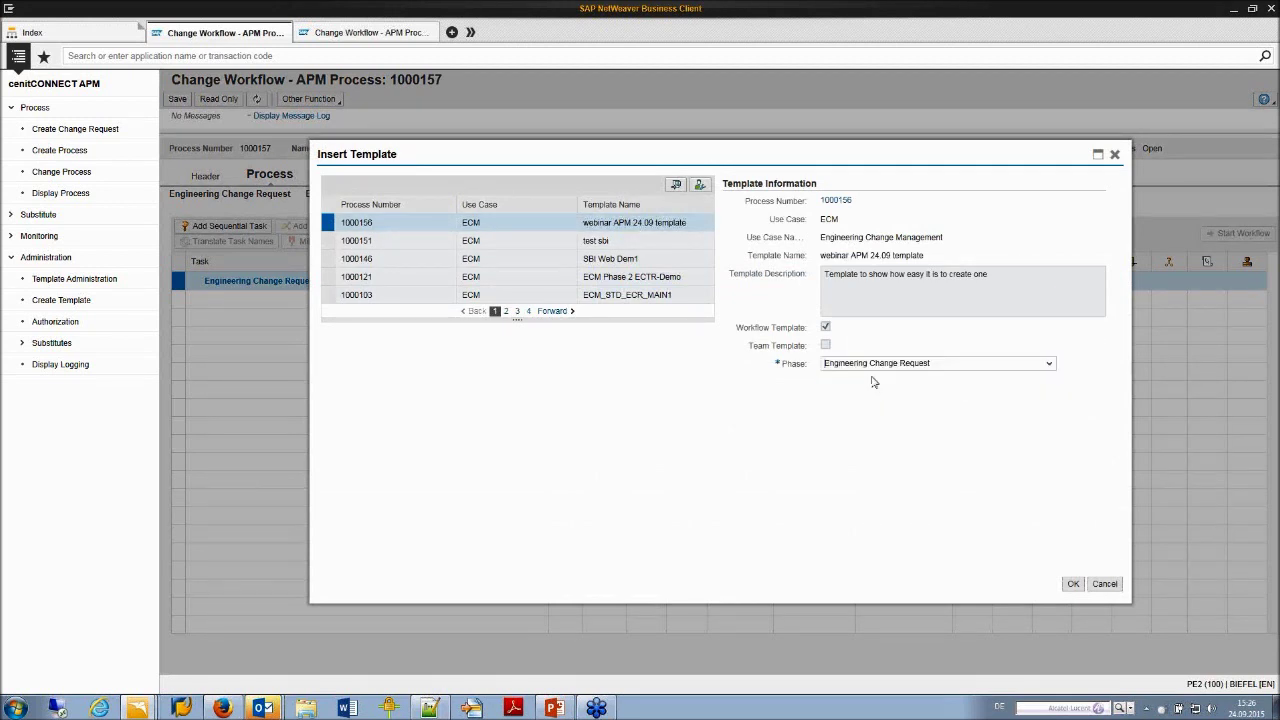
{"action": "left_click", "coordinate": [1068, 584]}
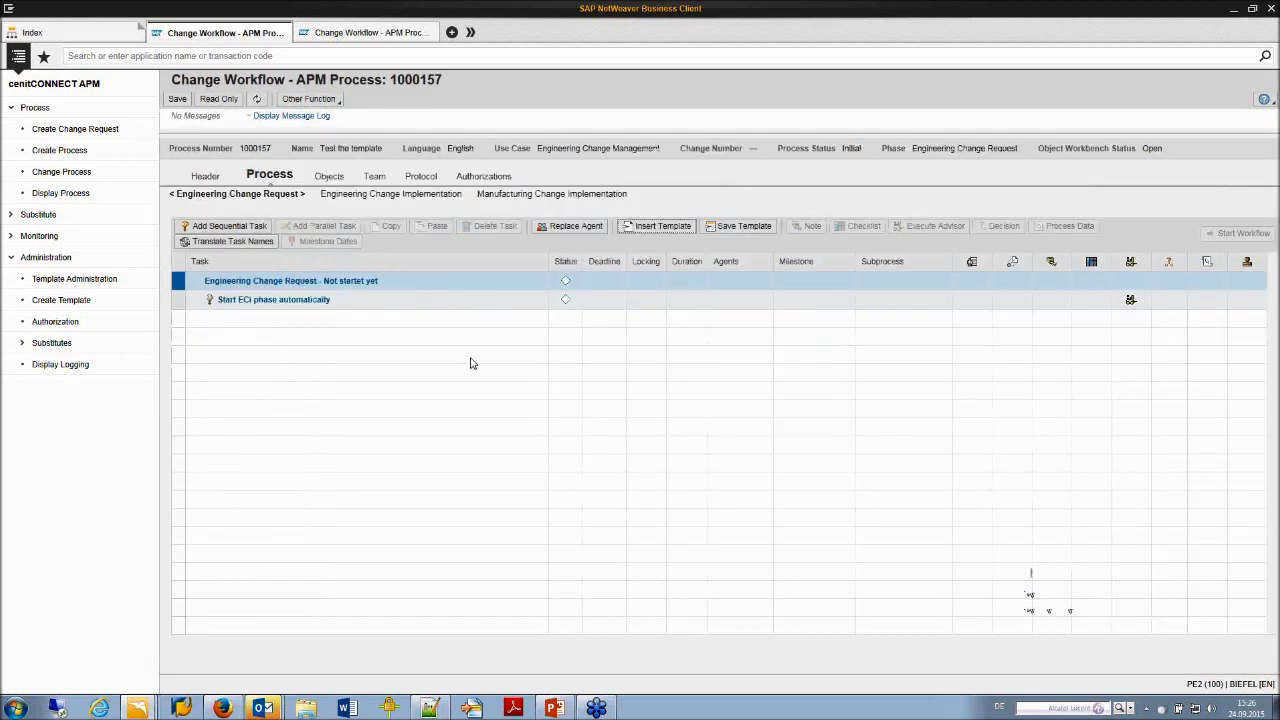
{"action": "left_click", "coordinate": [175, 101]}
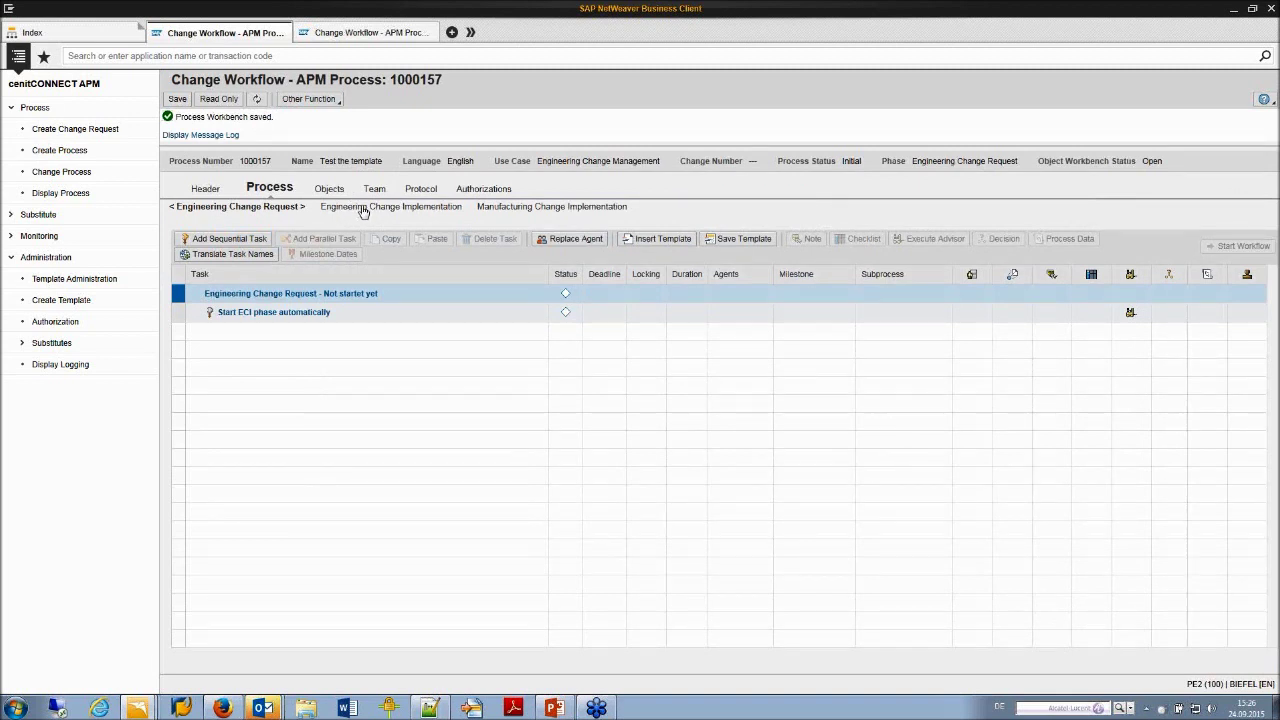
Insert the Engineering Change Implementation phase of "webinar APM 24.09 template" into the matching workflow phase and save it.
{"action": "left_click", "coordinate": [362, 207]}
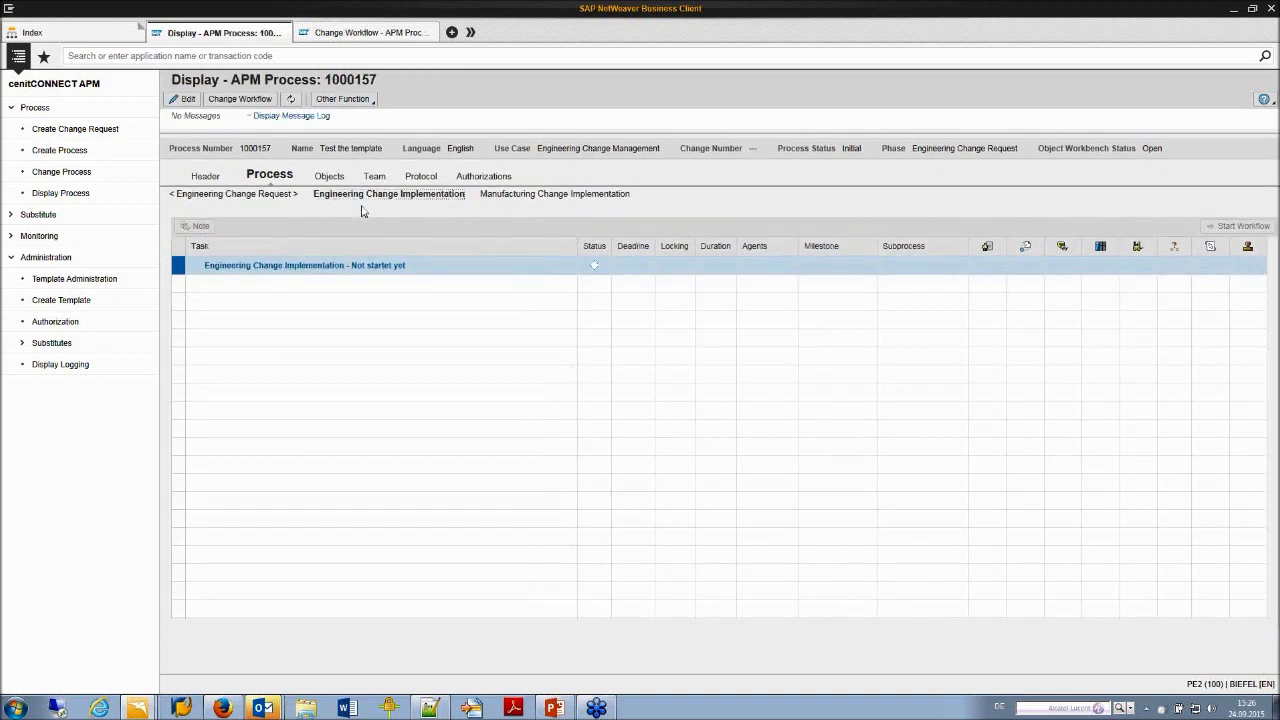
{"action": "left_click", "coordinate": [247, 101]}
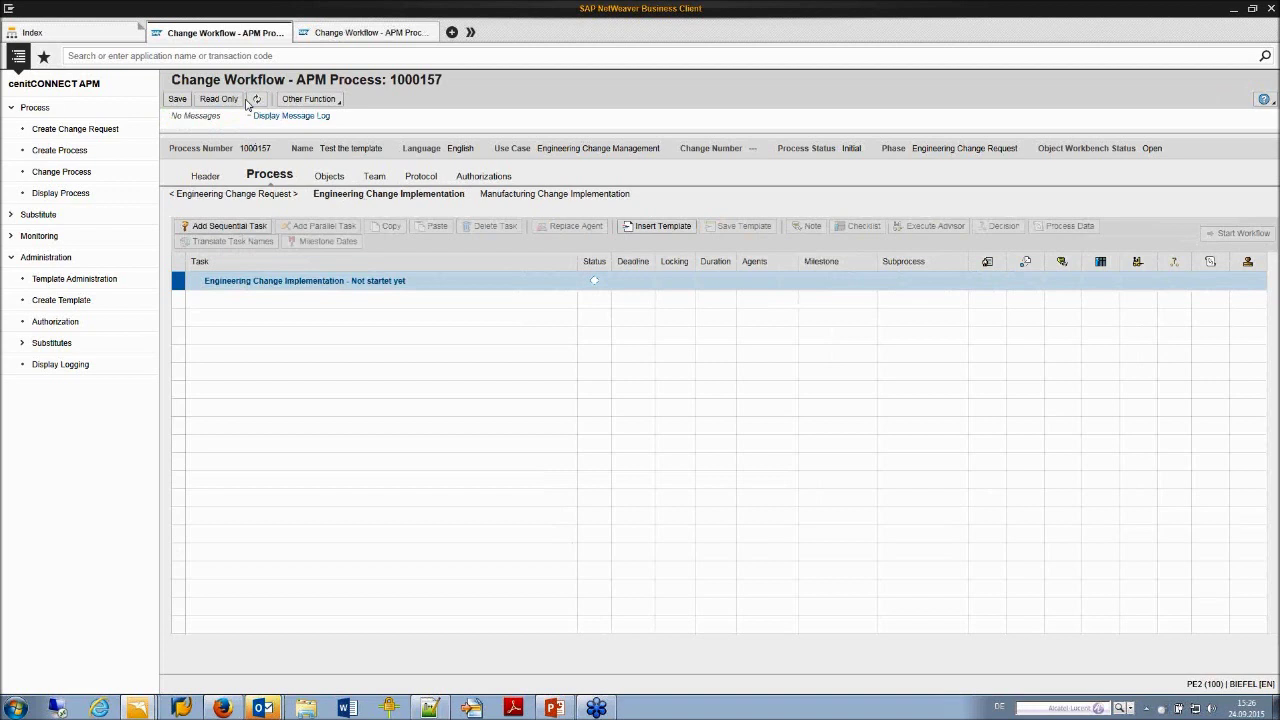
{"action": "left_click", "coordinate": [208, 230]}
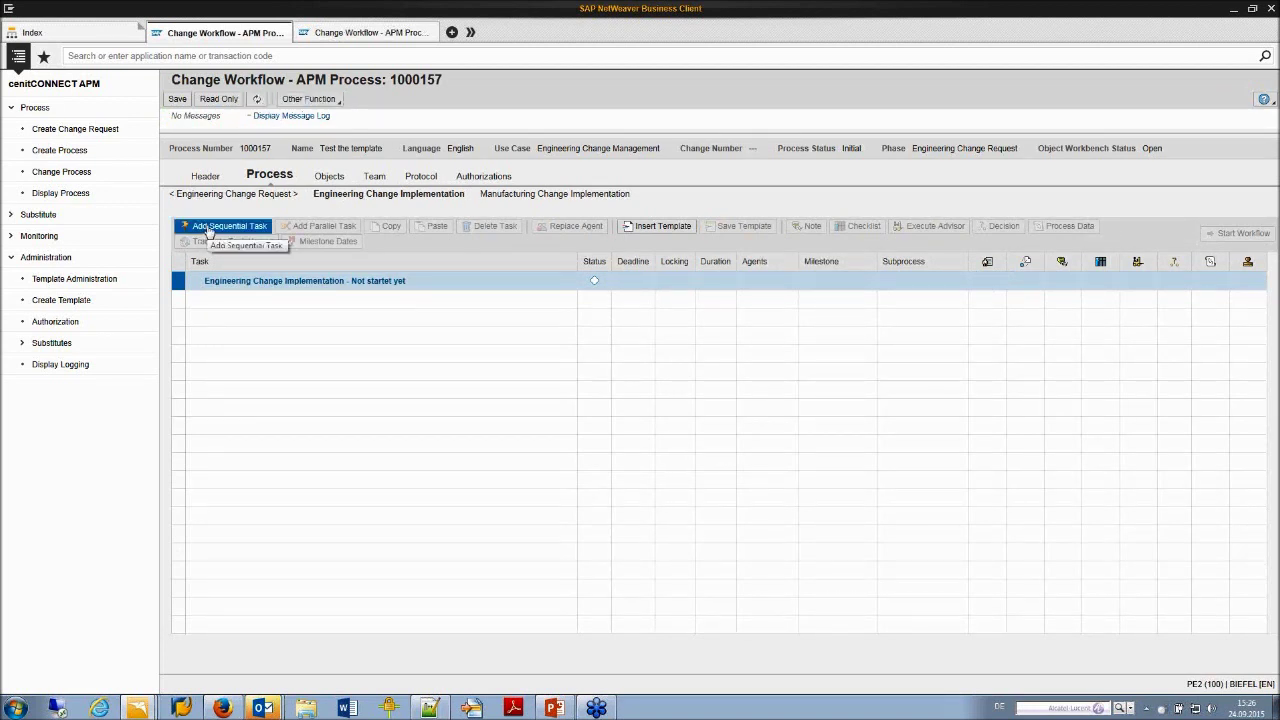
{"action": "left_click", "coordinate": [628, 228]}
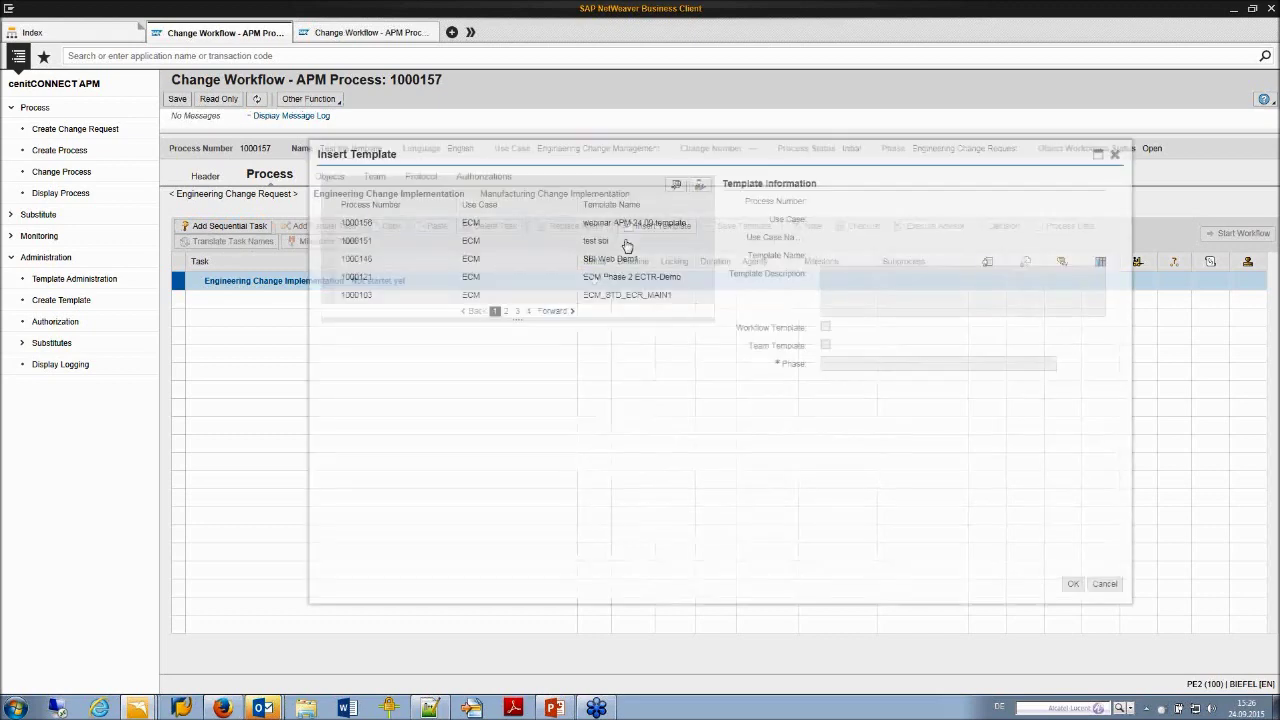
{"action": "left_click", "coordinate": [607, 228]}
{"action": "left_click", "coordinate": [900, 365]}
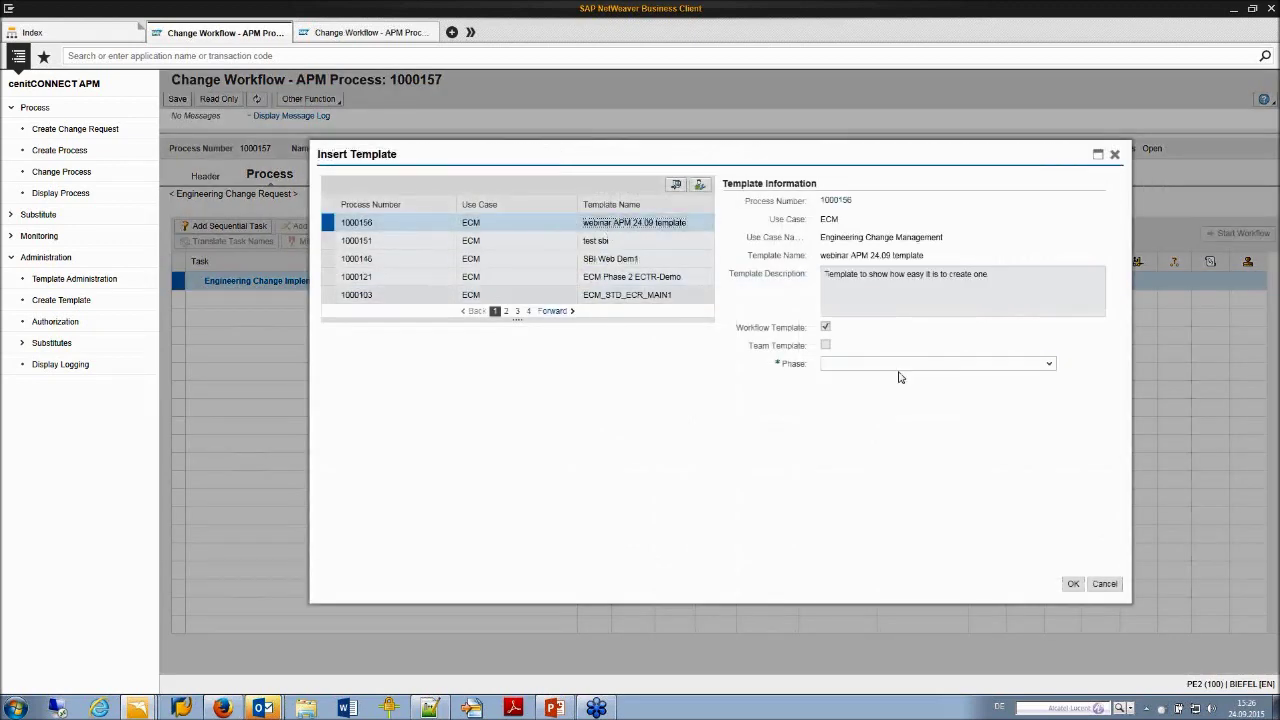
{"action": "left_click", "coordinate": [899, 387]}
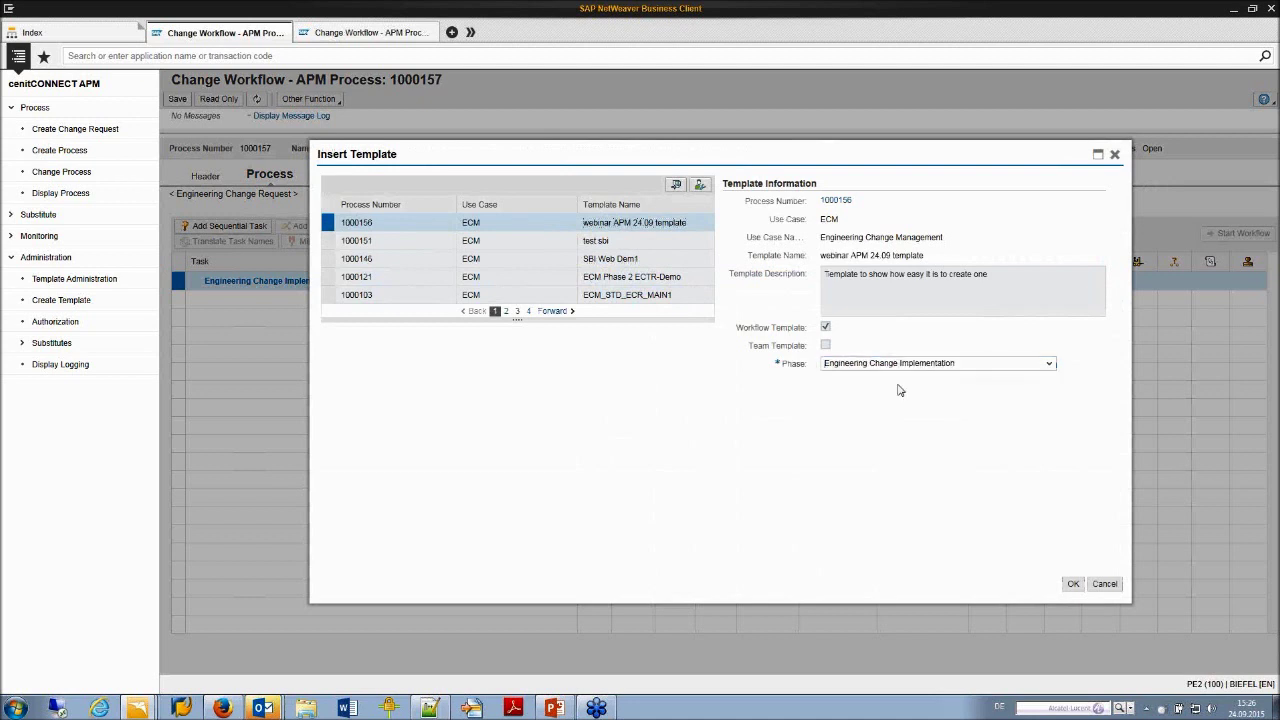
{"action": "left_click", "coordinate": [1072, 586]}
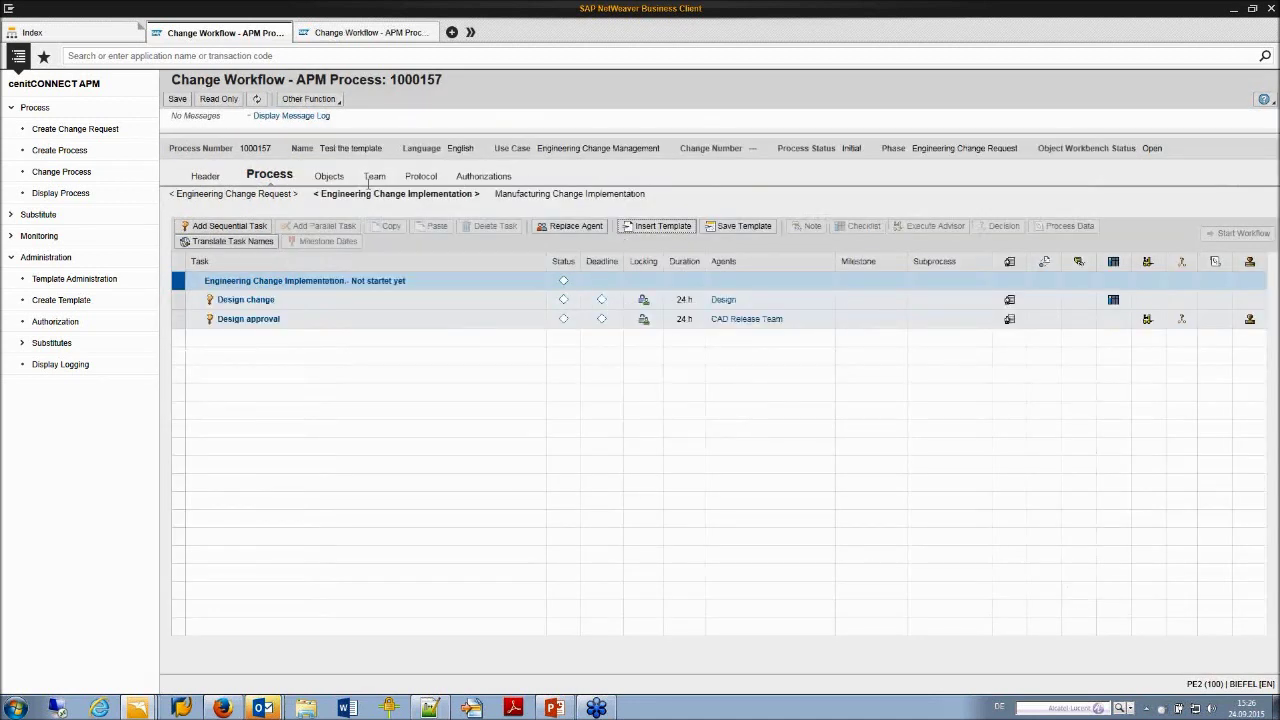
{"action": "left_click", "coordinate": [184, 104]}
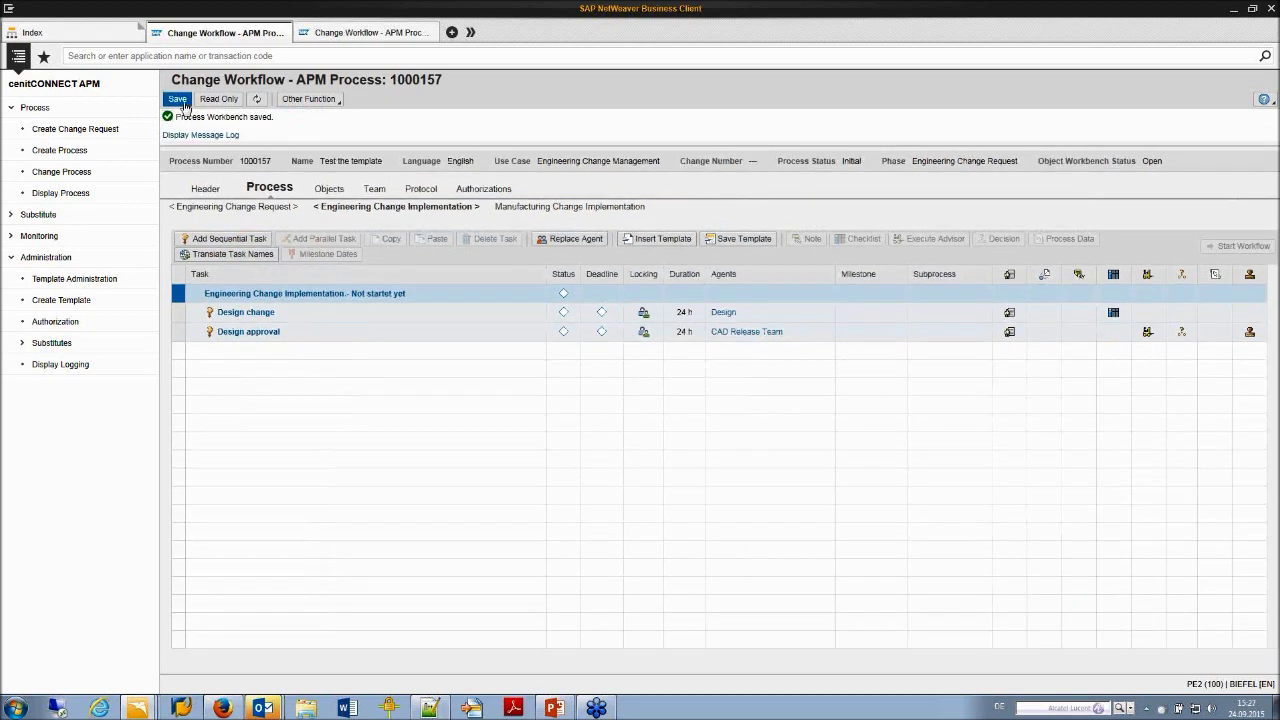
Switch the process header to editing and start the "Test the template" process.
{"action": "left_click", "coordinate": [205, 189]}
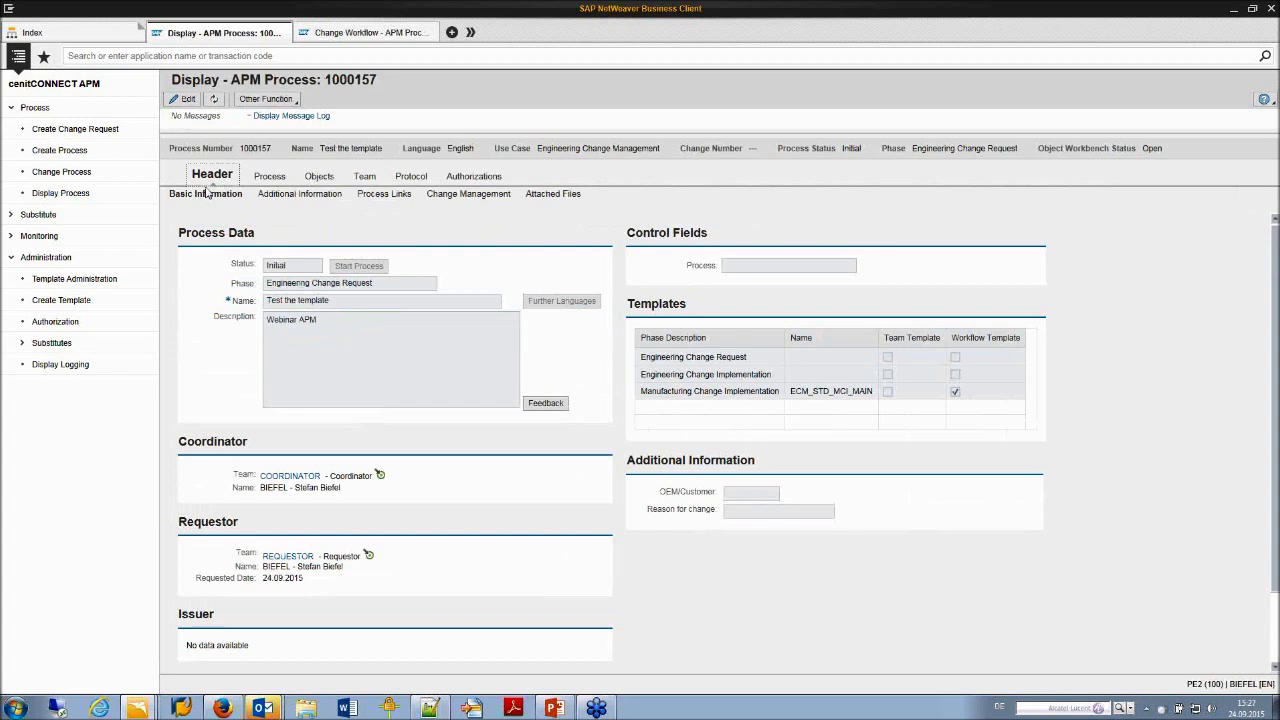
{"action": "left_click", "coordinate": [189, 100]}
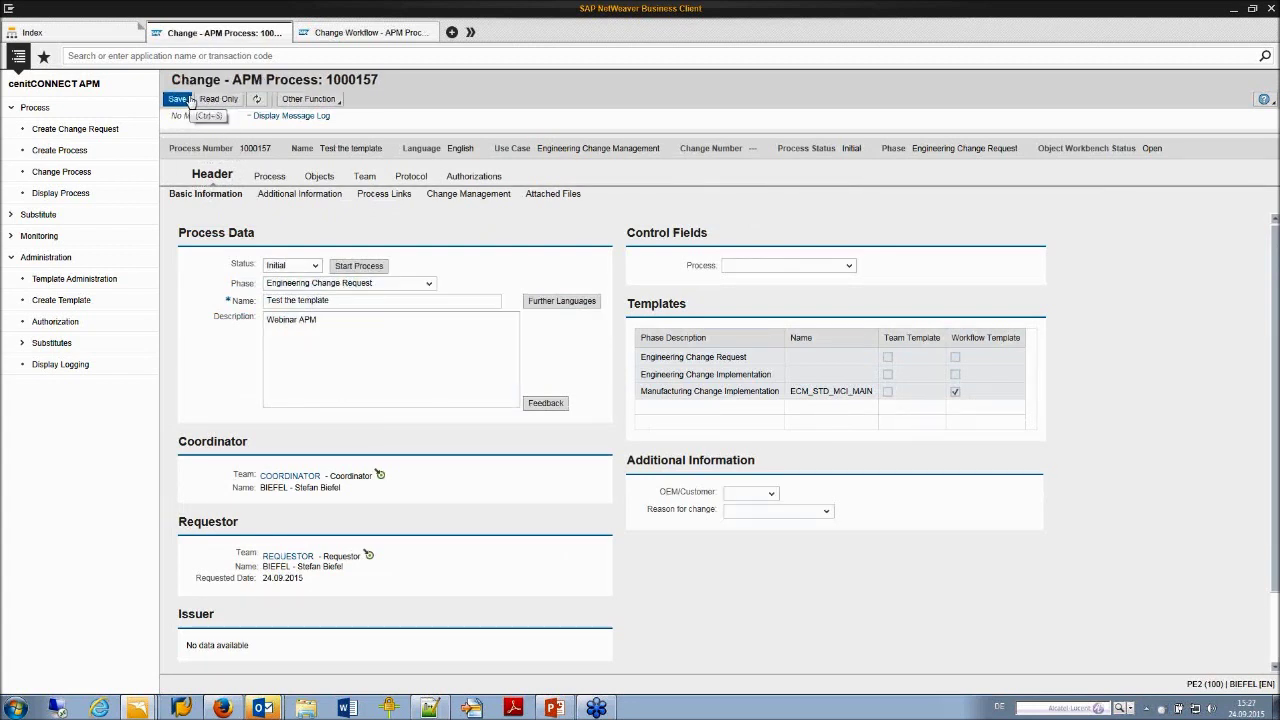
{"action": "left_click", "coordinate": [355, 266]}
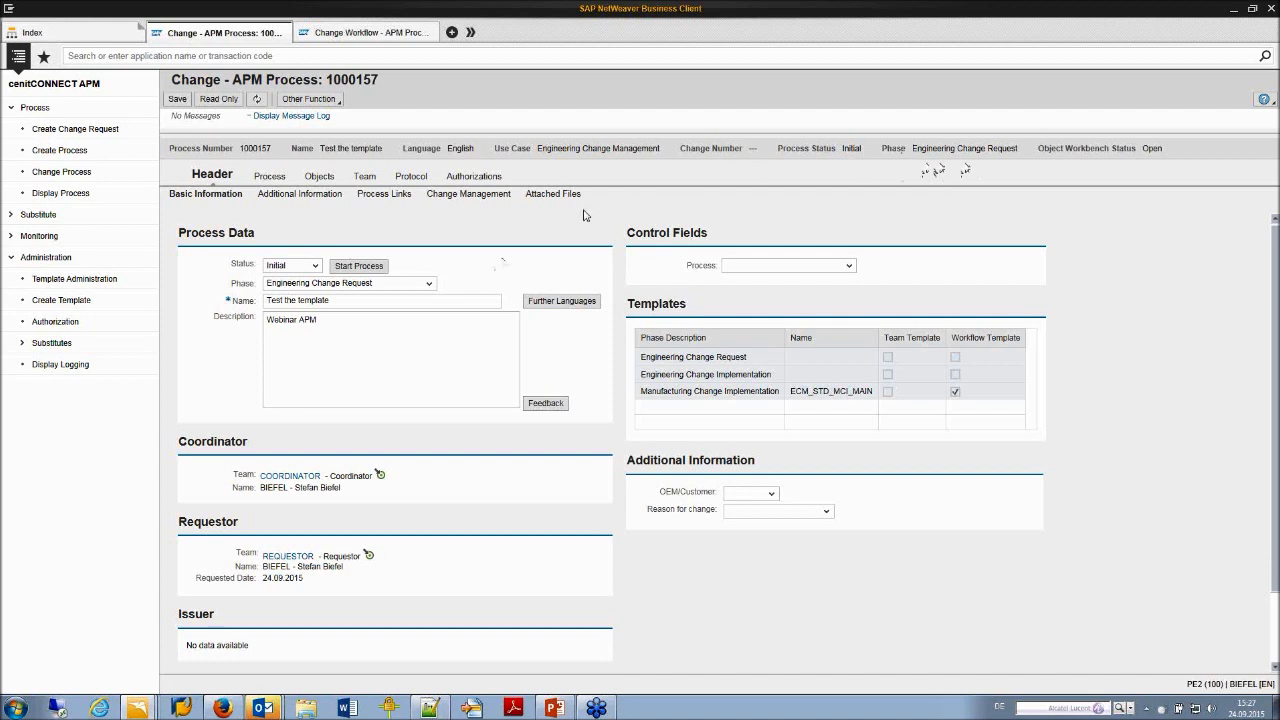
{"action": "left_click", "coordinate": [358, 267]}
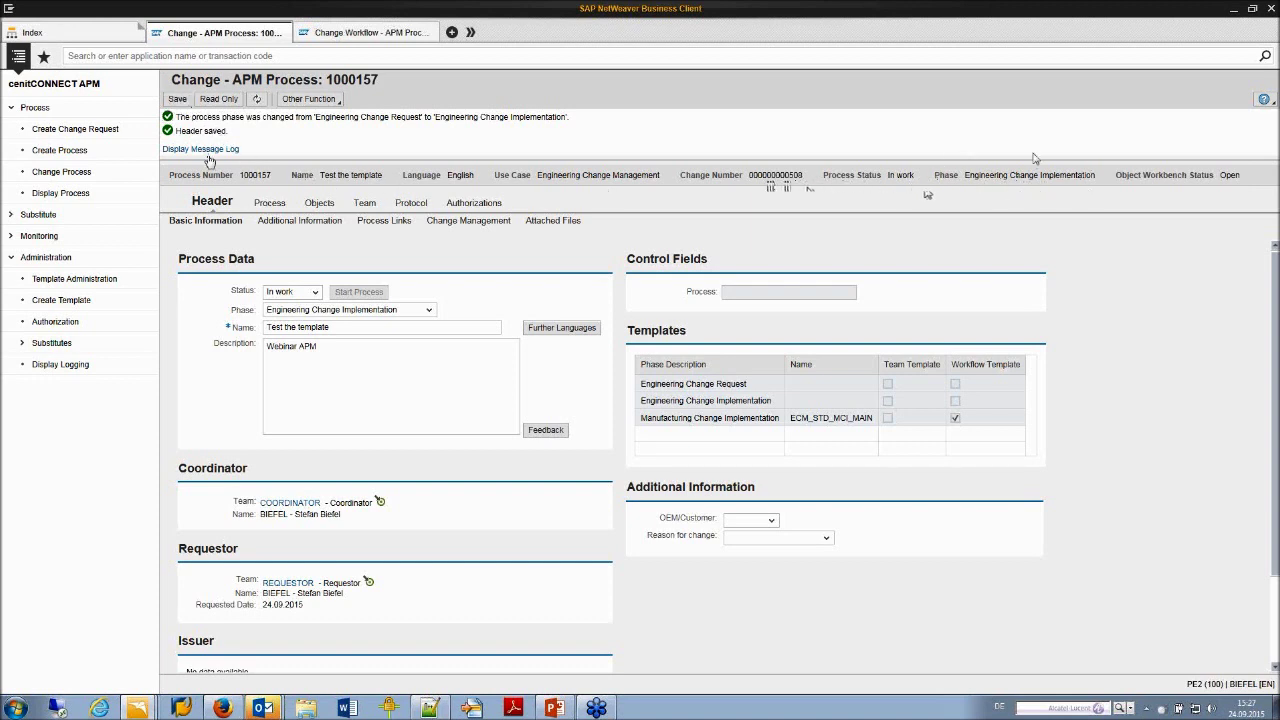
Review the task statuses in the Engineering Change Request and Engineering Change Implementation phases.
{"action": "left_click", "coordinate": [269, 189]}
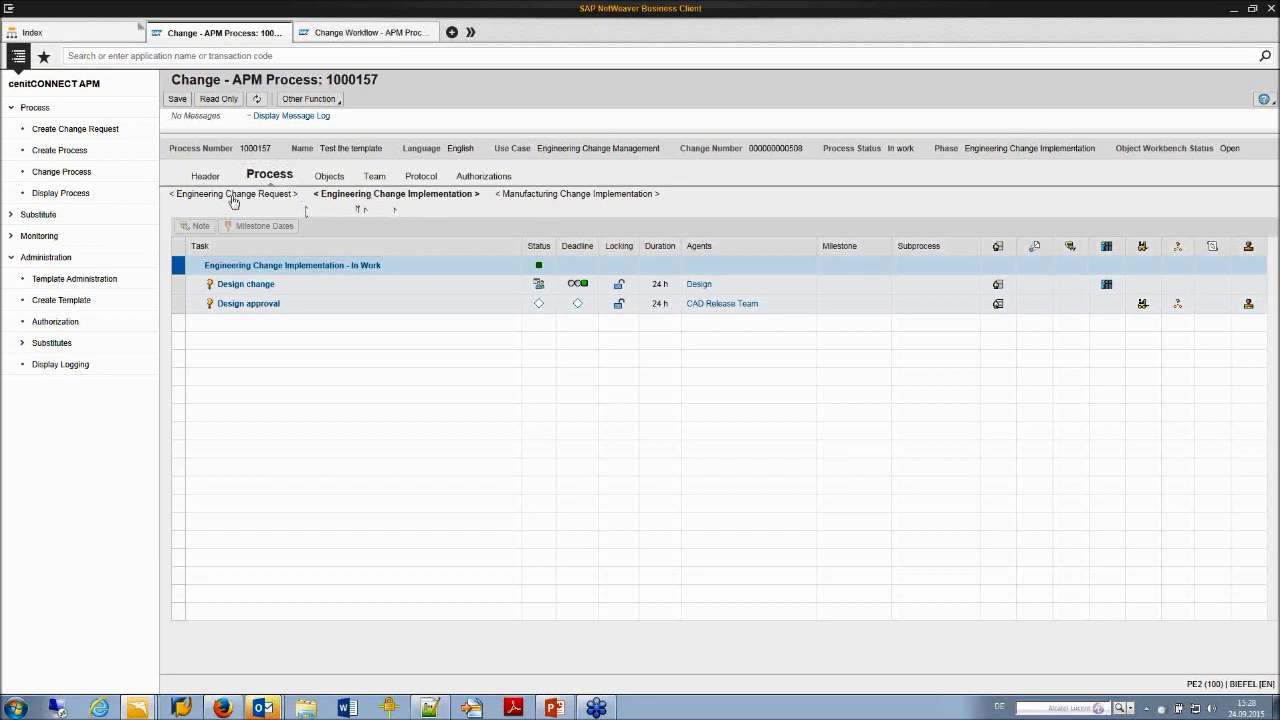
{"action": "left_click", "coordinate": [234, 194]}
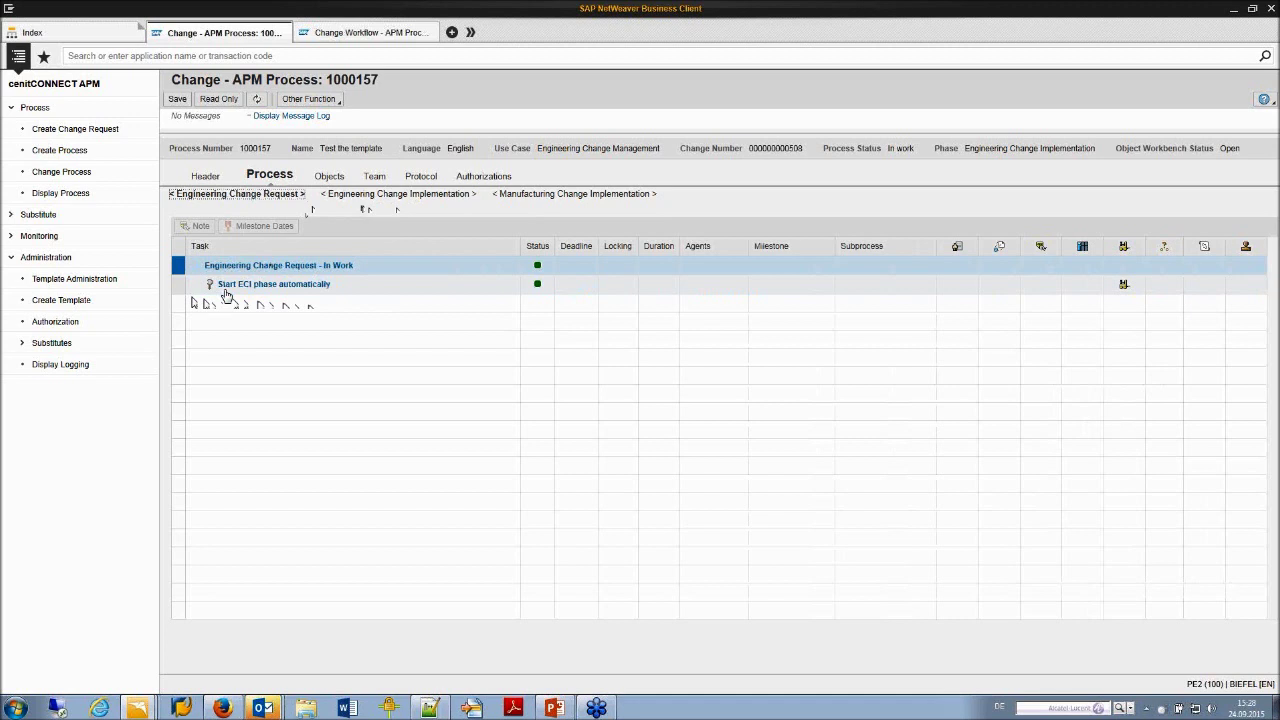
{"action": "left_click", "coordinate": [430, 195]}
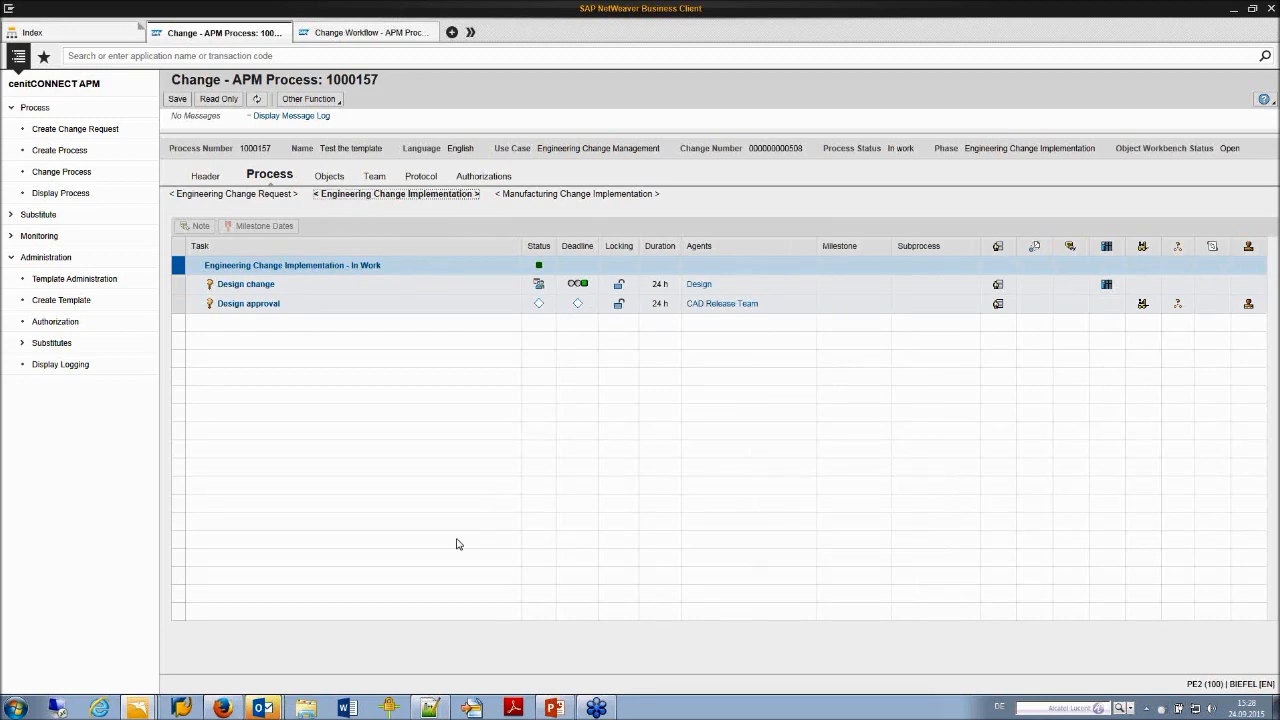
Switch to Outlook, read the newest workflow mail about the Design change activity, and follow its activity link back to the process.
{"action": "mouse_move", "coordinate": [270, 710]}
{"action": "left_click", "coordinate": [265, 658]}
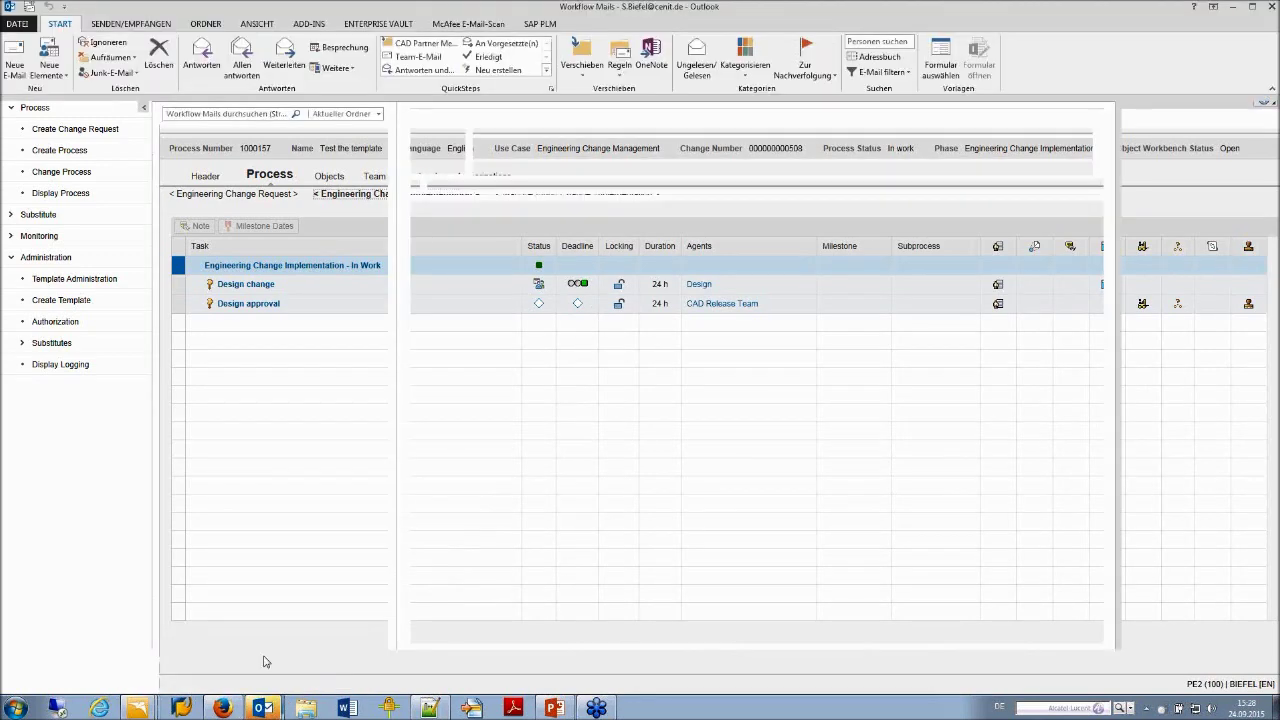
{"action": "left_click", "coordinate": [244, 177]}
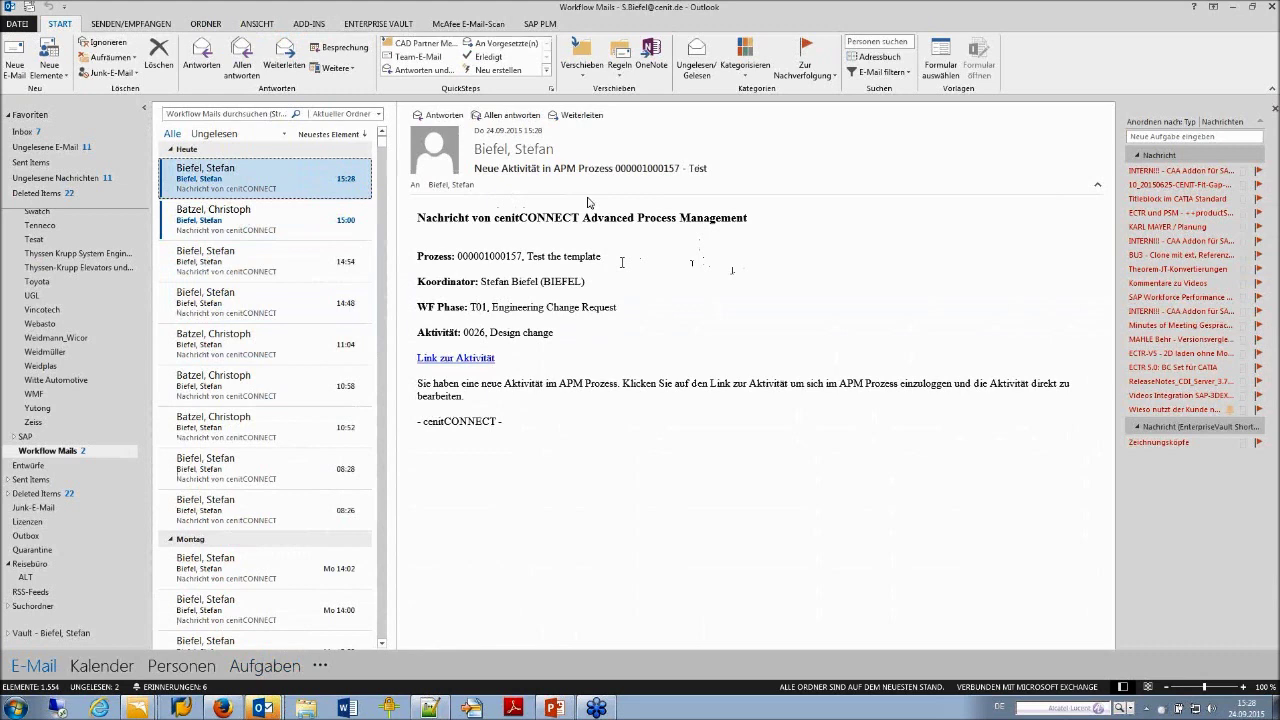
{"action": "left_click", "coordinate": [465, 362]}
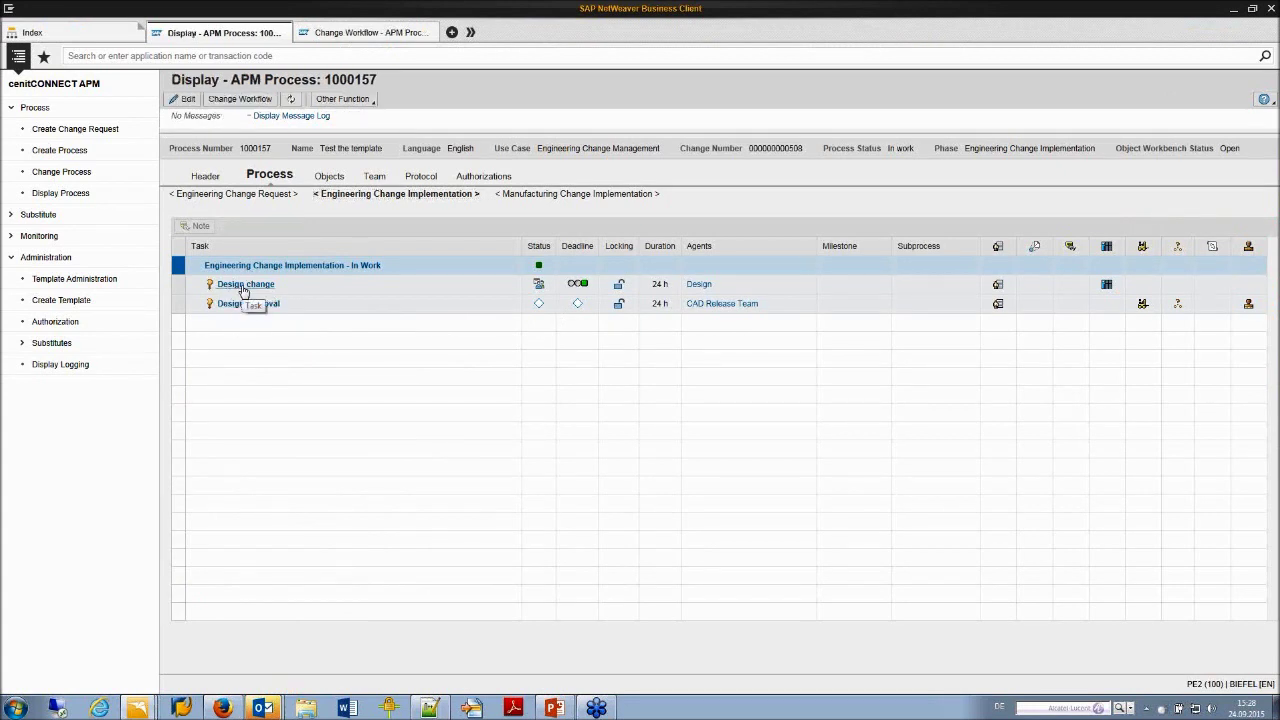
Open and accept the Design change task, and display the description of its "EVERYTHING checked in?" checklist item.
{"action": "left_click", "coordinate": [243, 287]}
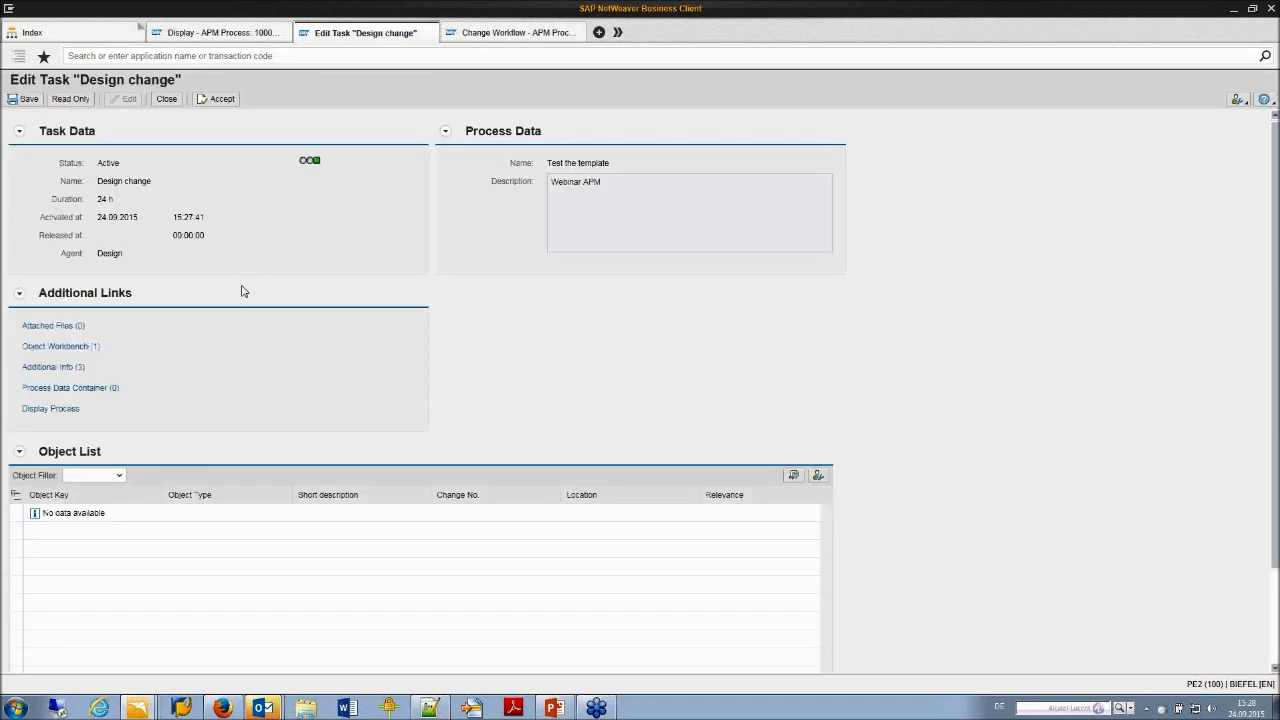
{"action": "left_click", "coordinate": [203, 101]}
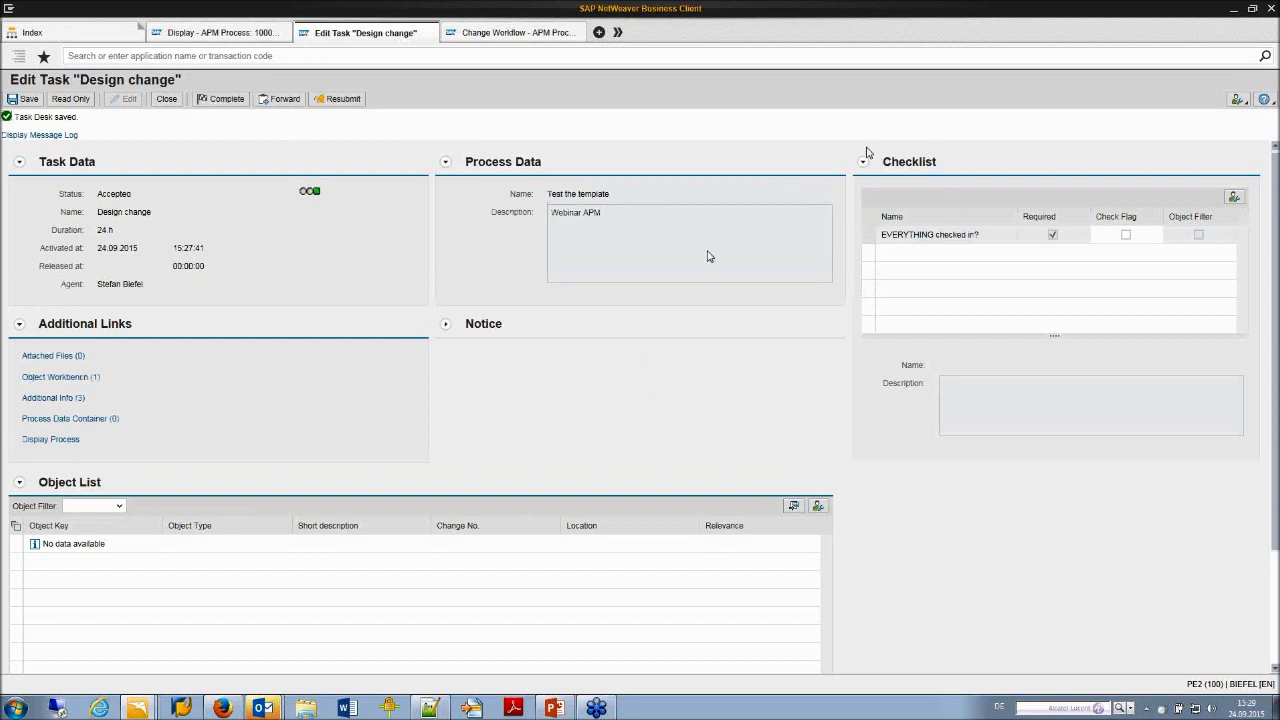
{"action": "left_click", "coordinate": [869, 236]}
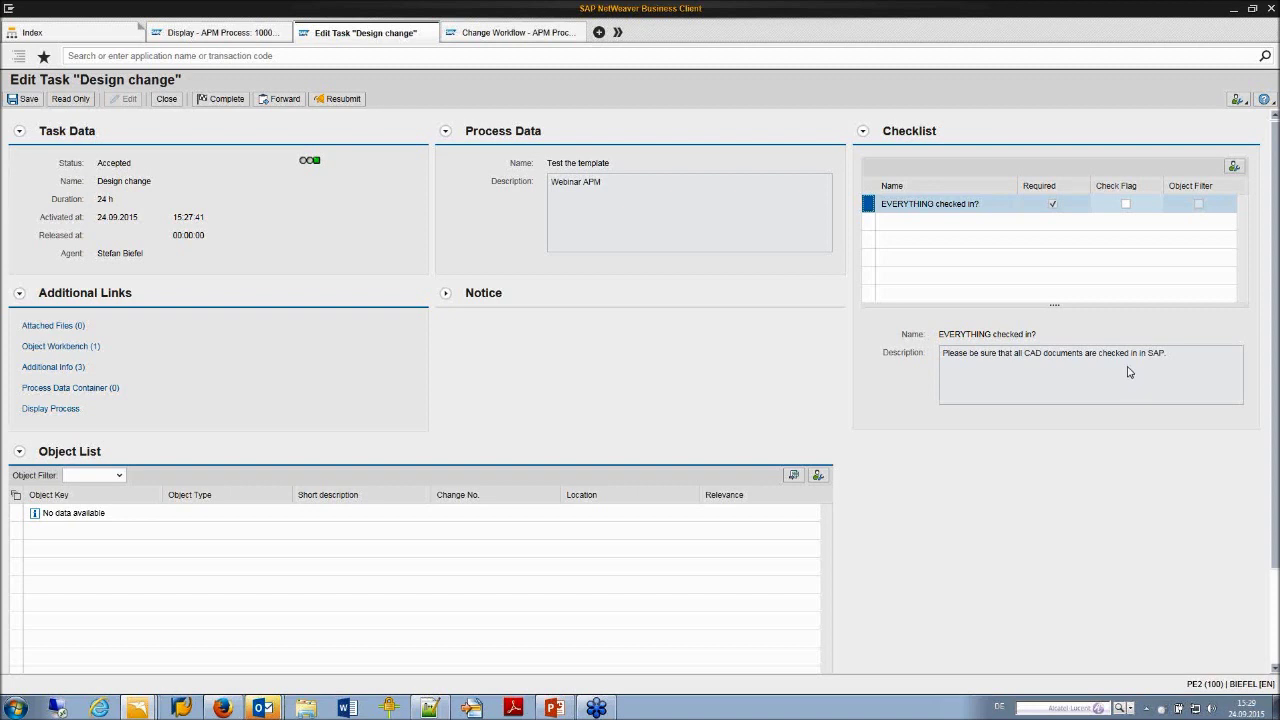
Set the check flag for "EVERYTHING checked in?", then complete and close the Design change task.
{"action": "left_click", "coordinate": [1126, 205]}
{"action": "left_click", "coordinate": [230, 105]}
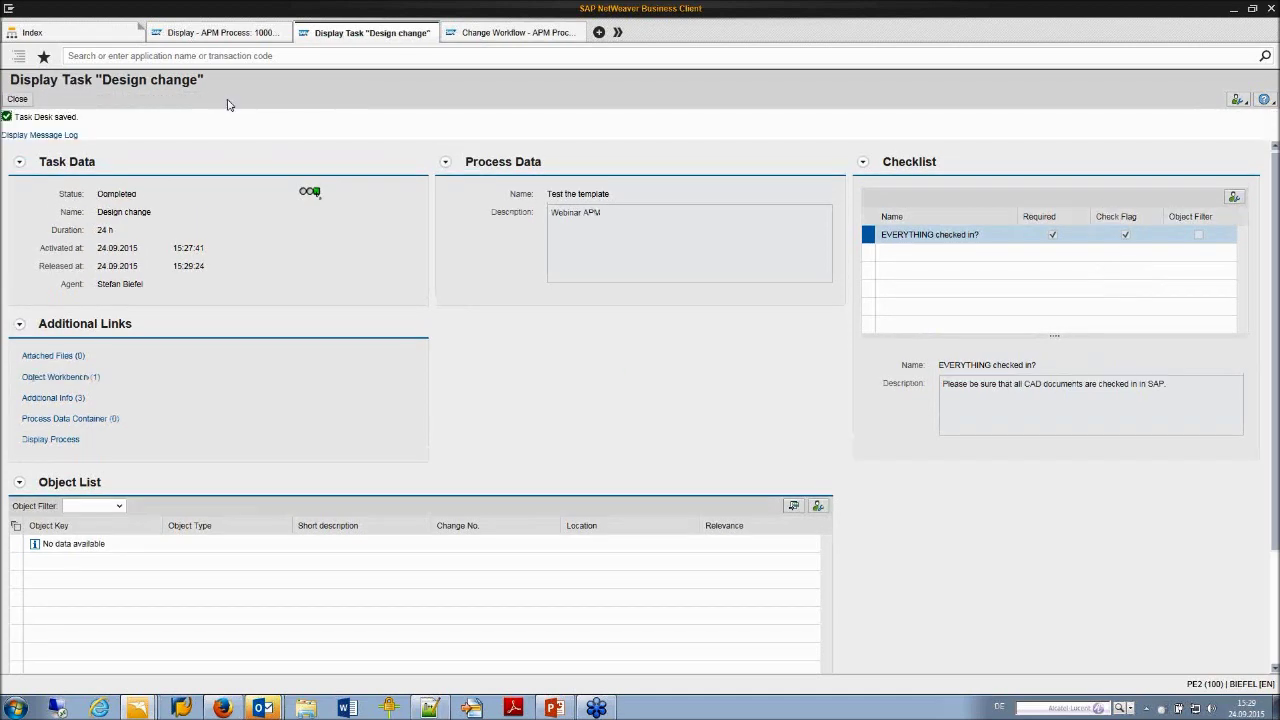
{"action": "left_click", "coordinate": [12, 102]}
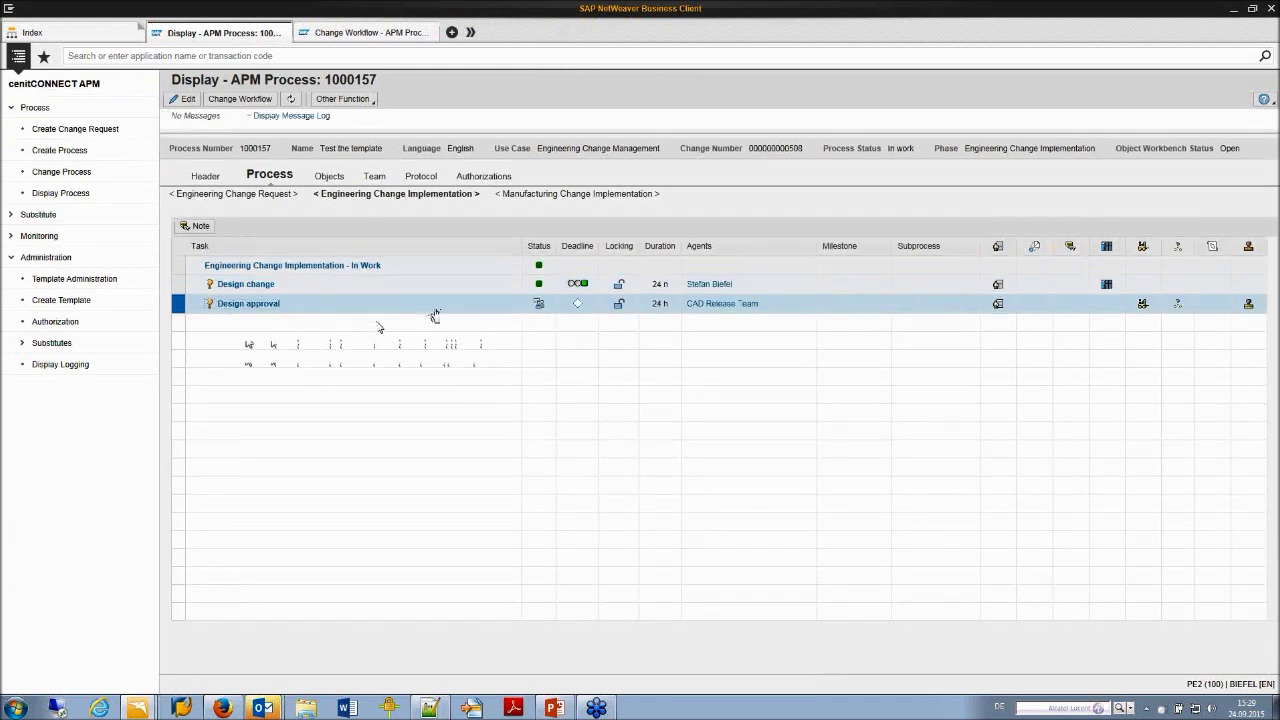
Open and accept the Design approval task, and set its approval status to Not Approved.
{"action": "left_click", "coordinate": [254, 304]}
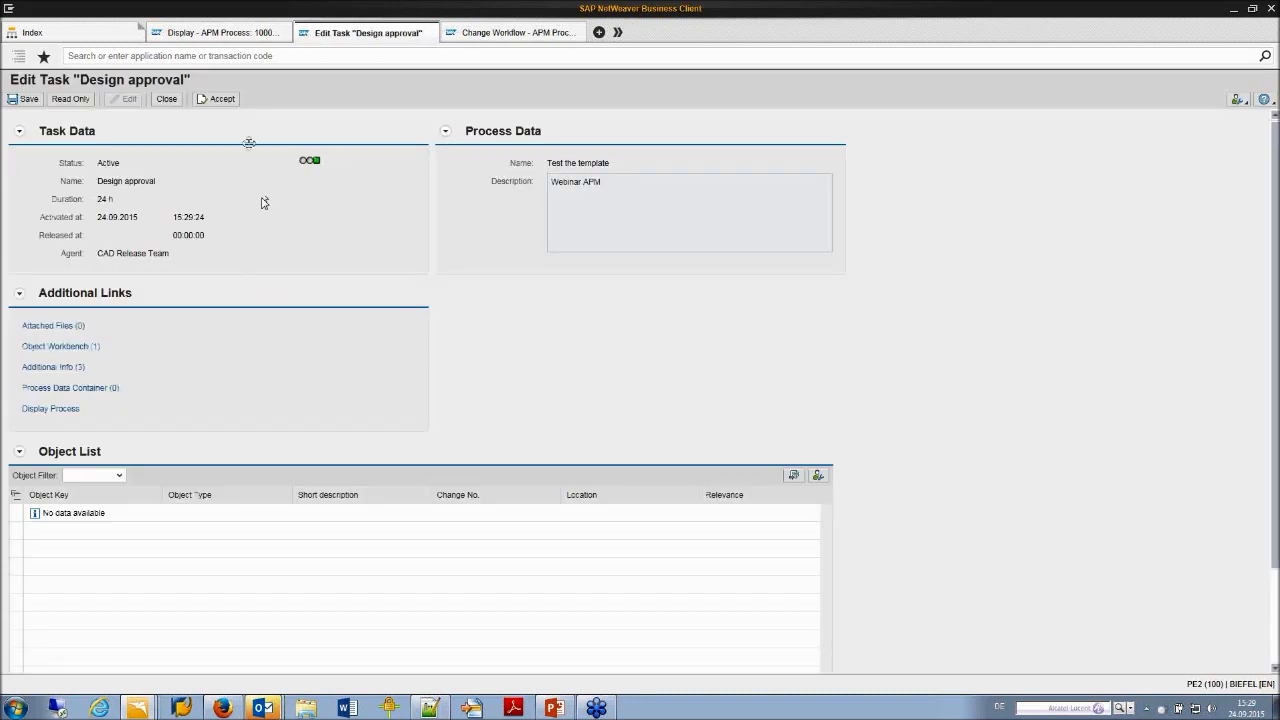
{"action": "left_click", "coordinate": [224, 100]}
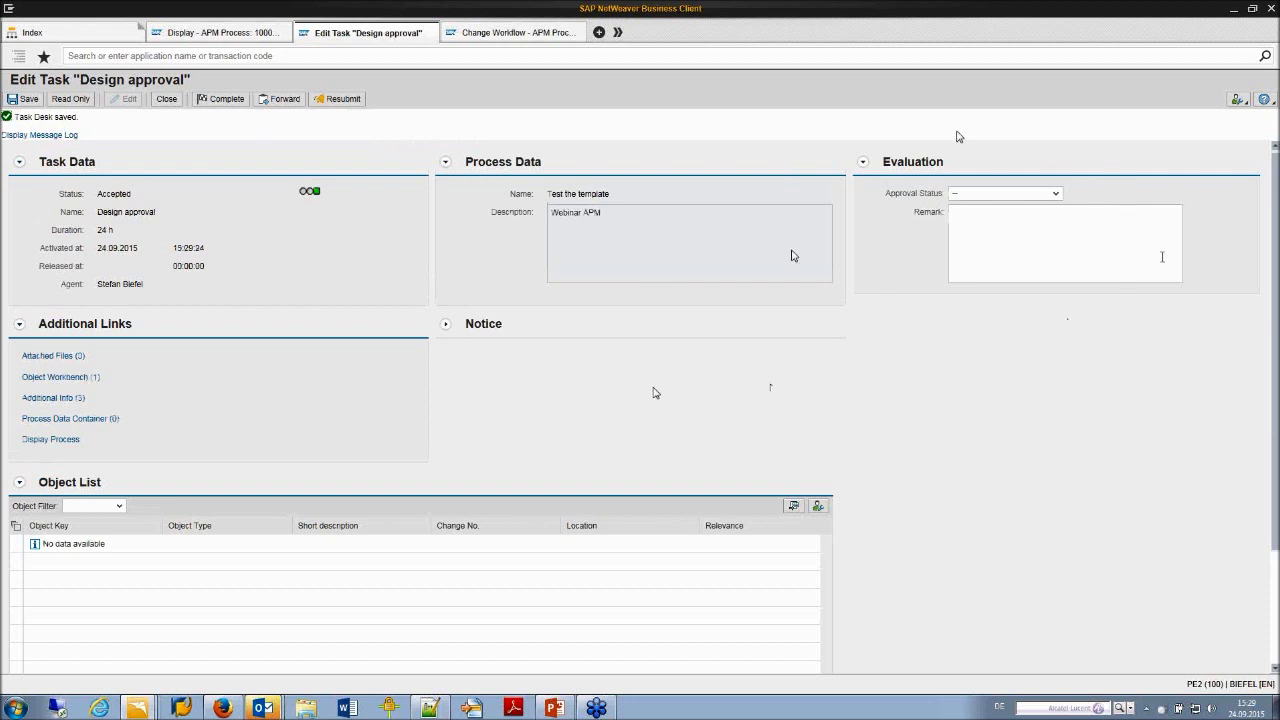
{"action": "left_click", "coordinate": [1054, 193]}
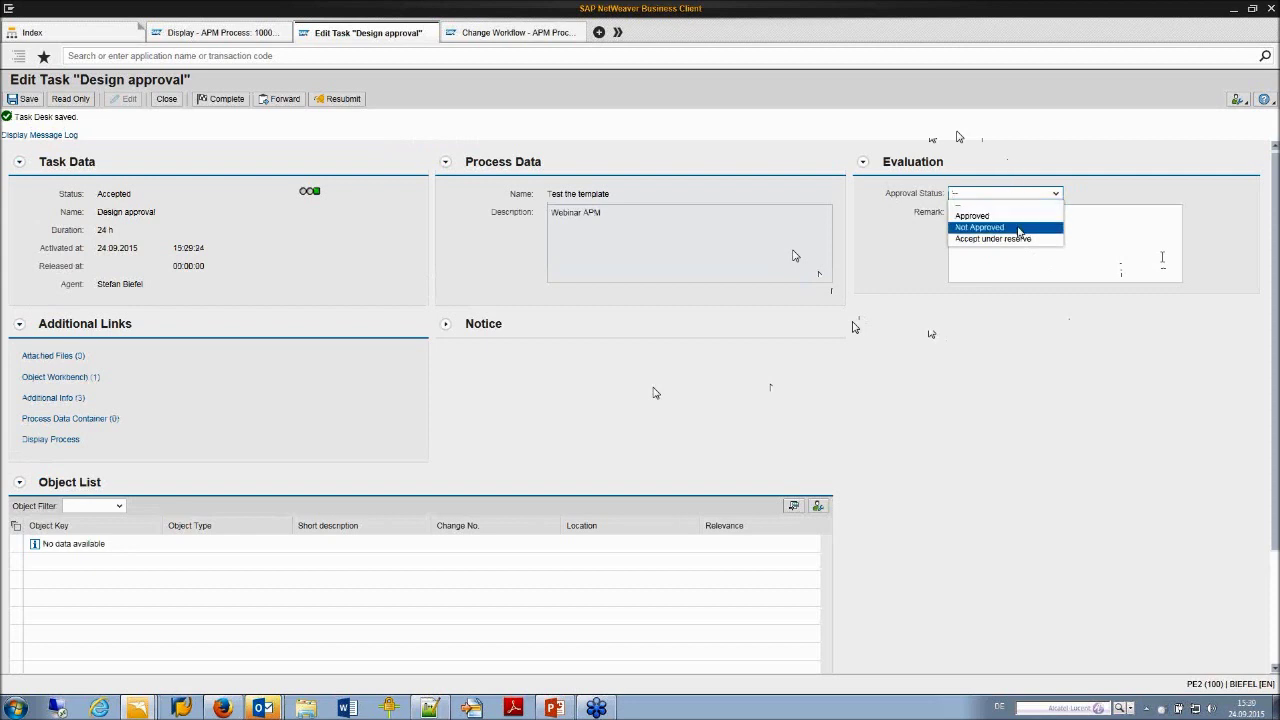
{"action": "left_click", "coordinate": [1019, 228]}
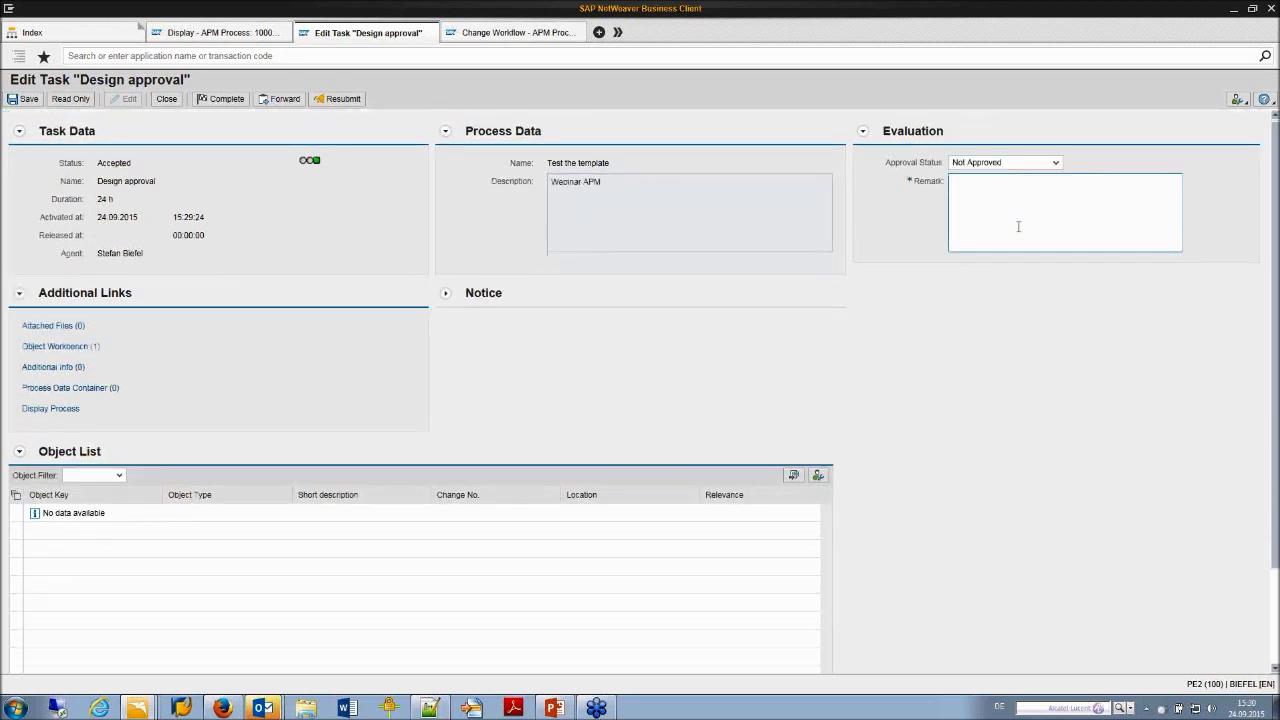
Enter the remark "Drawing is missing" for the Design approval task, then complete and close the task.
{"action": "type", "text": "Drawing is missing"}
{"action": "left_click", "coordinate": [240, 33]}
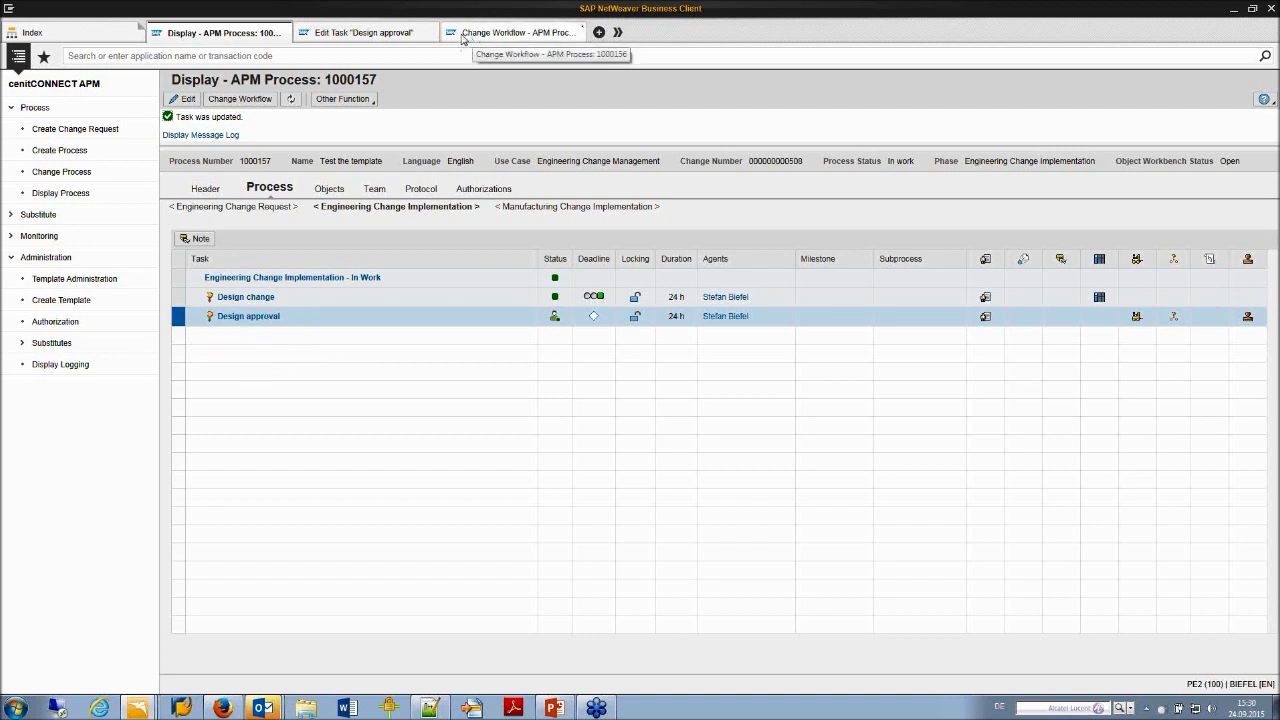
{"action": "left_click", "coordinate": [398, 37]}
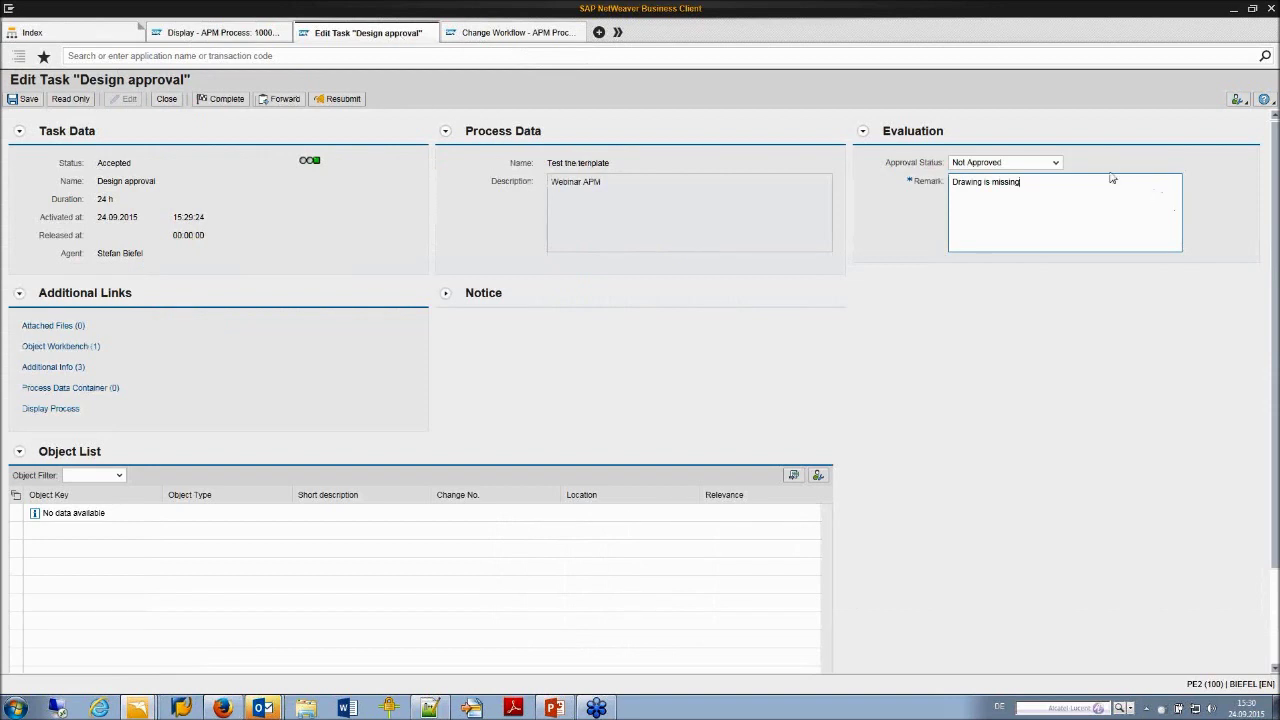
{"action": "left_click", "coordinate": [230, 104]}
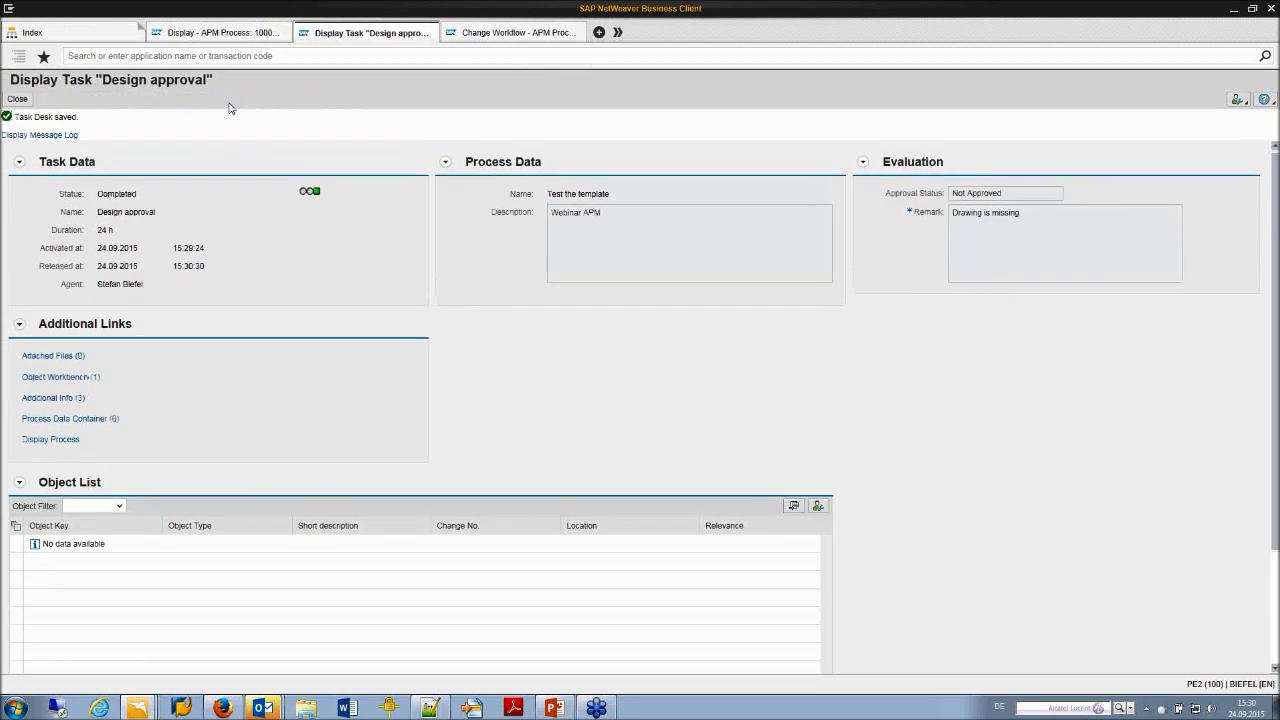
{"action": "left_click", "coordinate": [20, 99]}
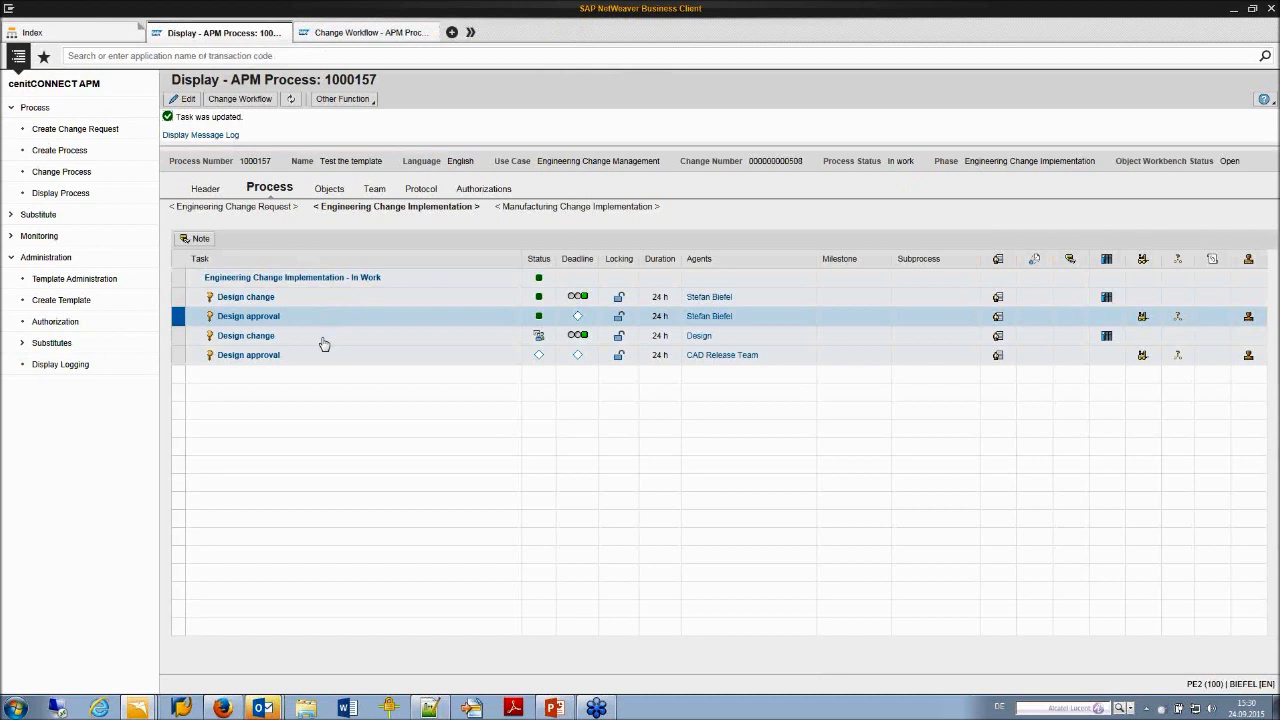
{"action": "left_click", "coordinate": [323, 344]}
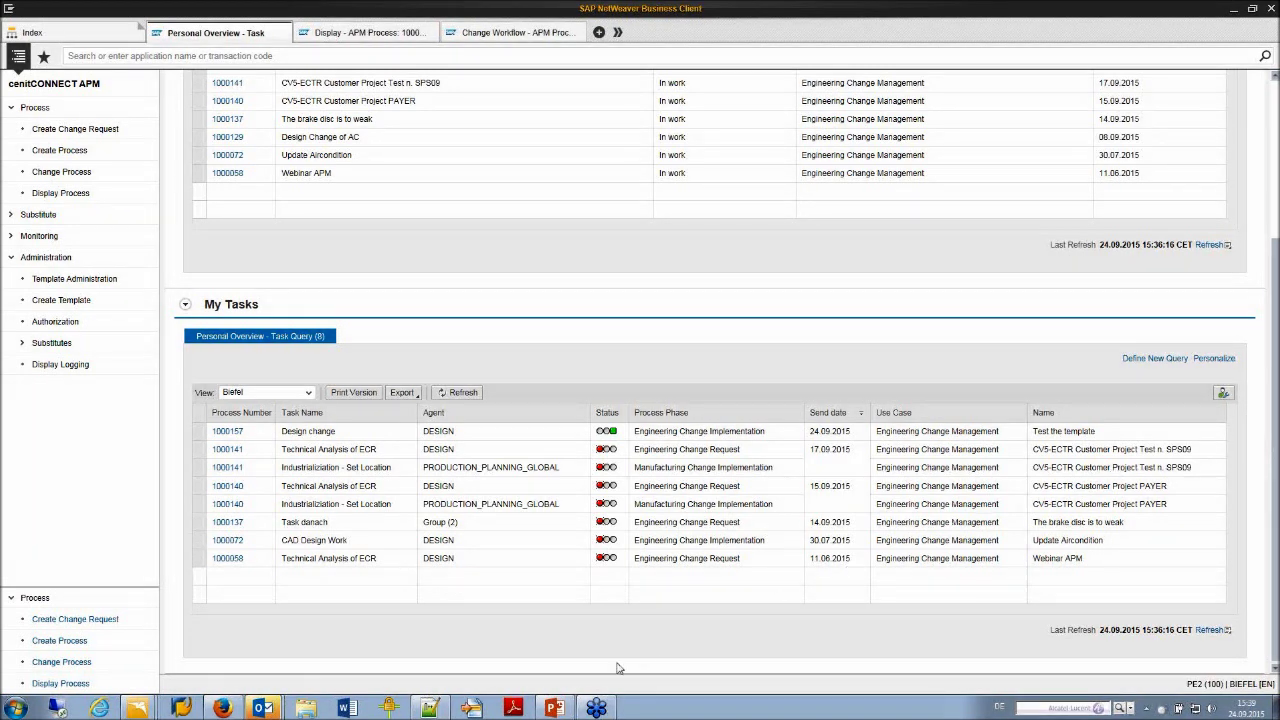
Switch to the PowerPoint presentation about the workflow engine and display slide 7, "Demo steps".
{"action": "mouse_move", "coordinate": [547, 707]}
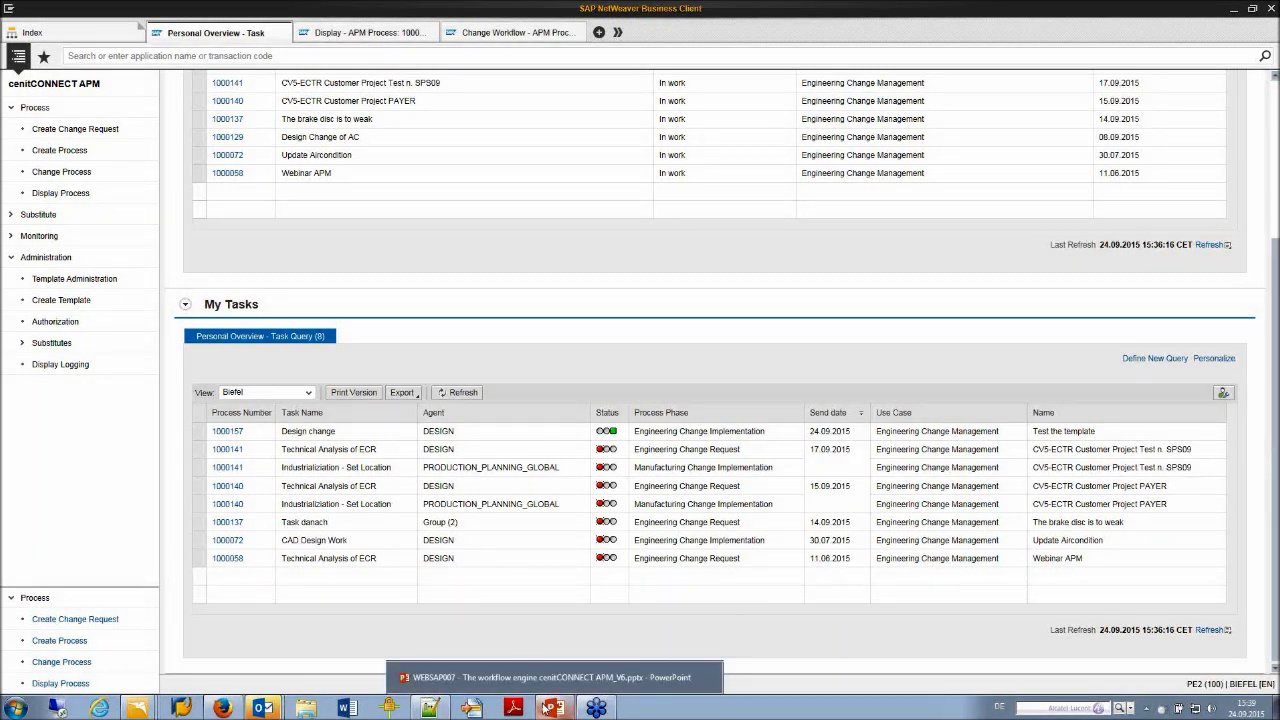
{"action": "left_click", "coordinate": [547, 707]}
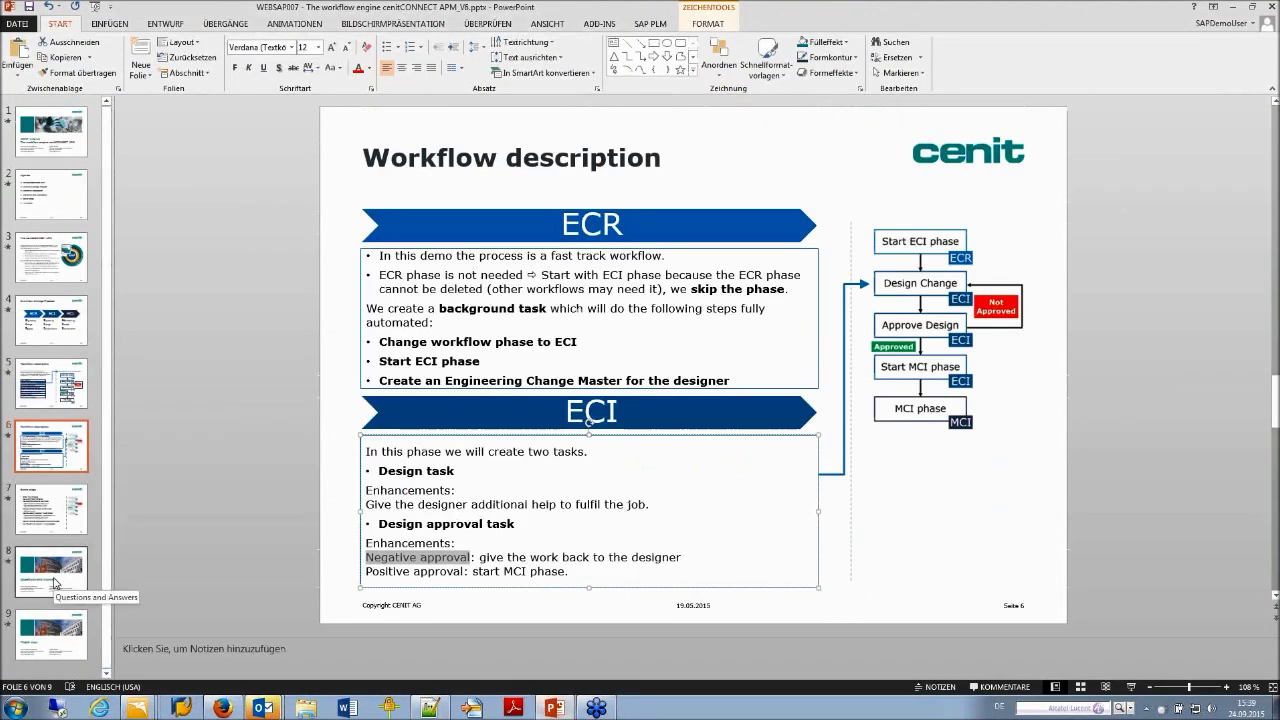
{"action": "left_click", "coordinate": [55, 517]}
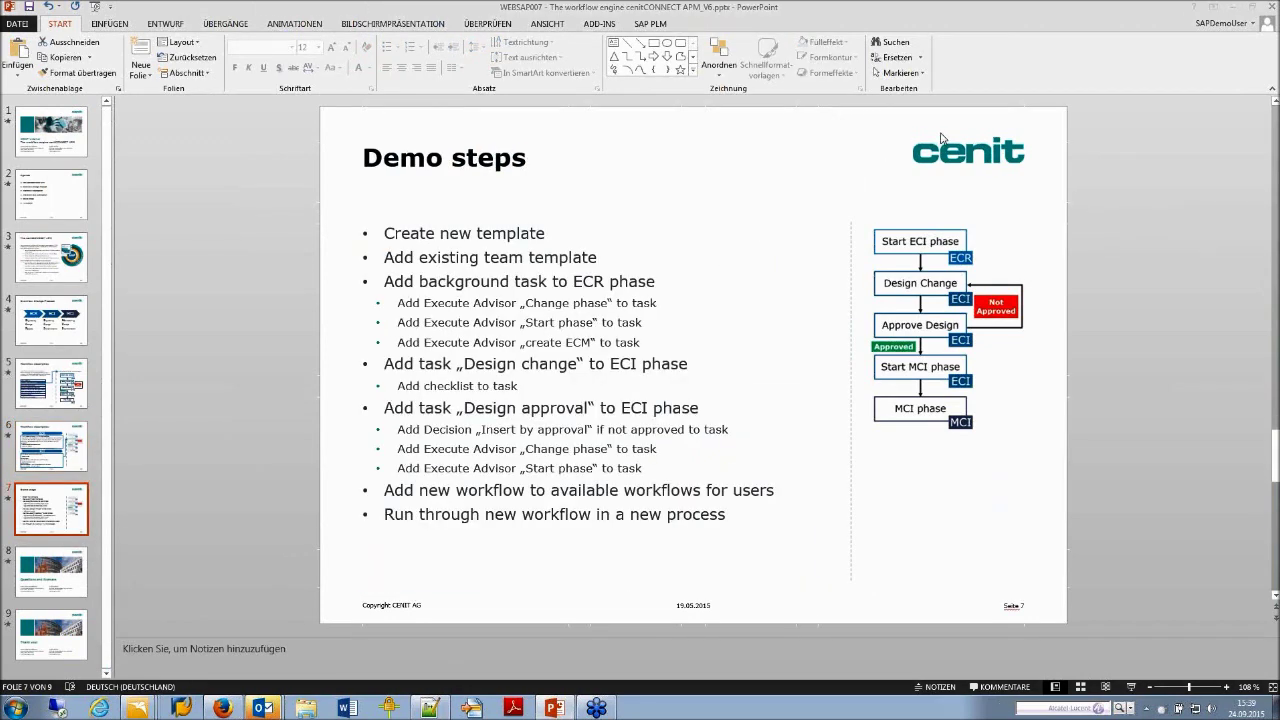